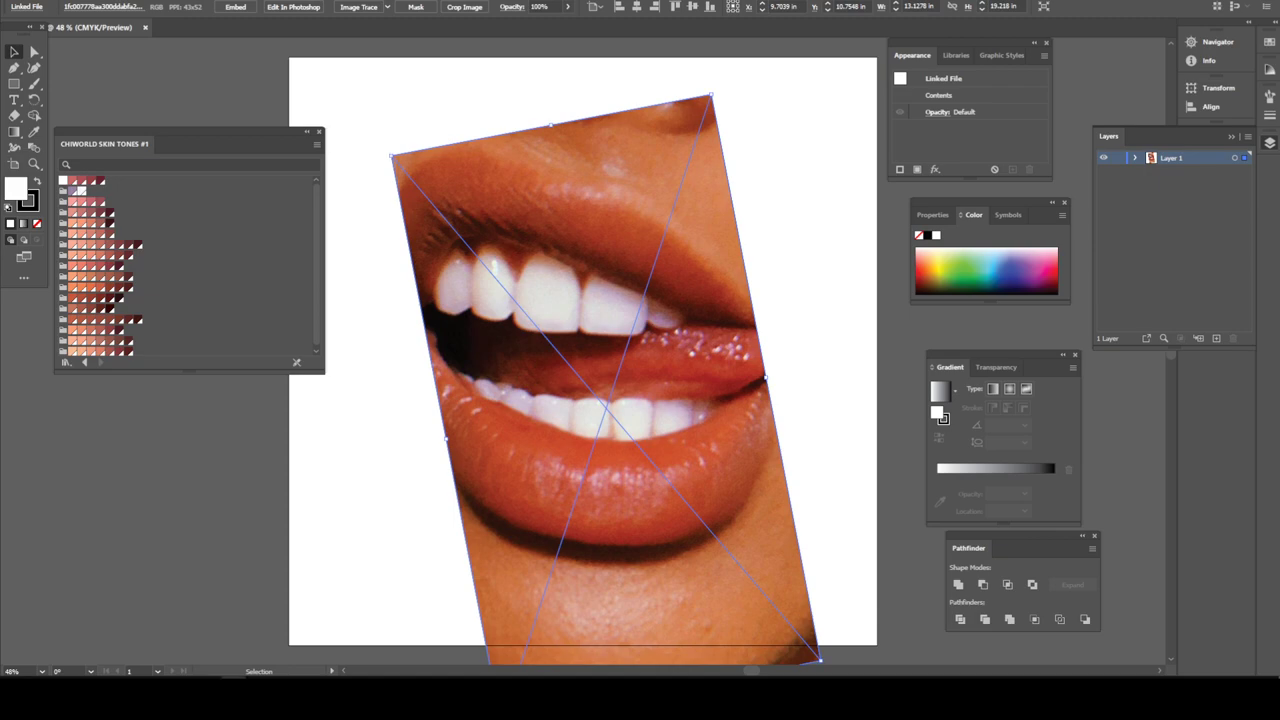
Lower the opacity of the mouth reference photo to 42%
left_click(567, 6)
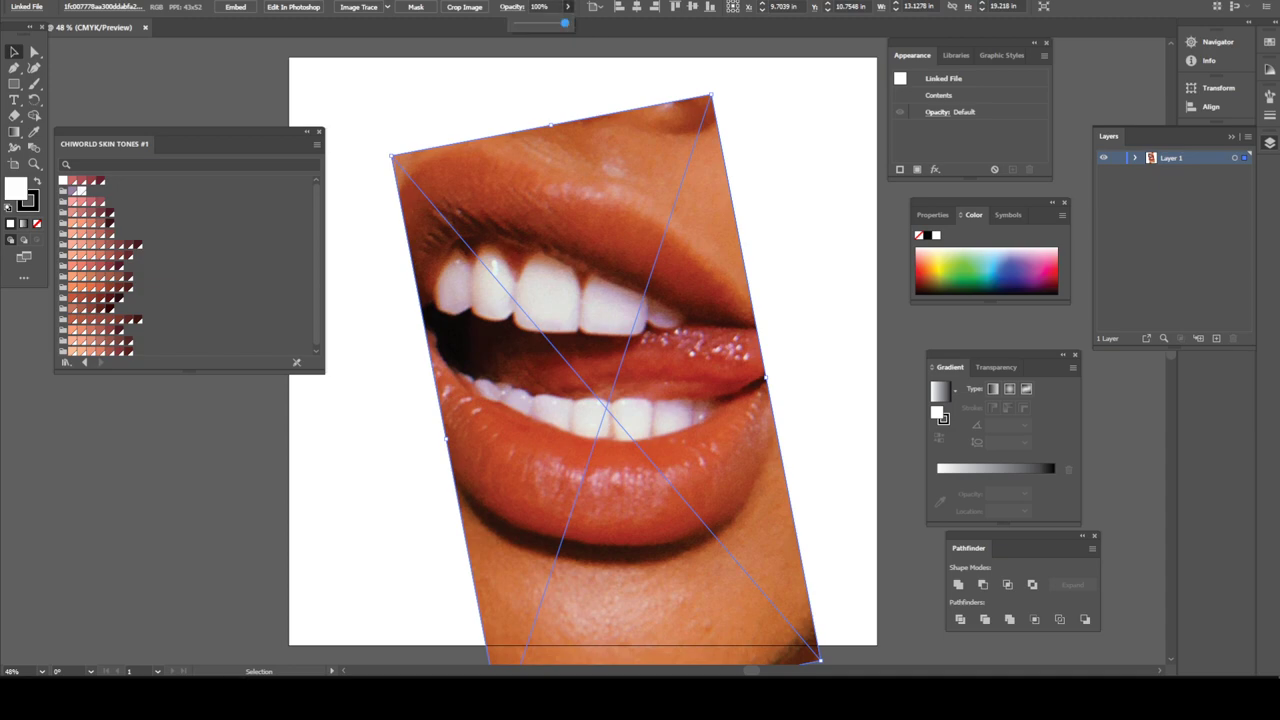
left_click(543, 6)
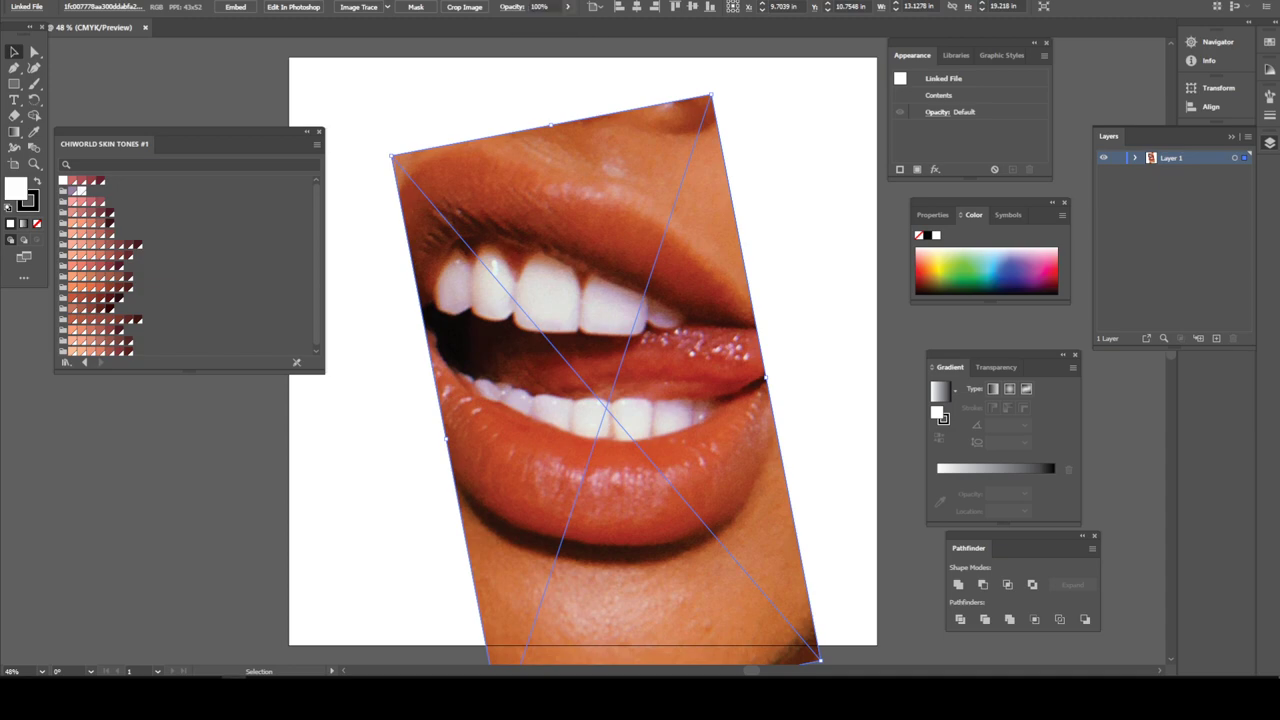
left_click(567, 6)
left_click_drag(565, 22, 537, 22)
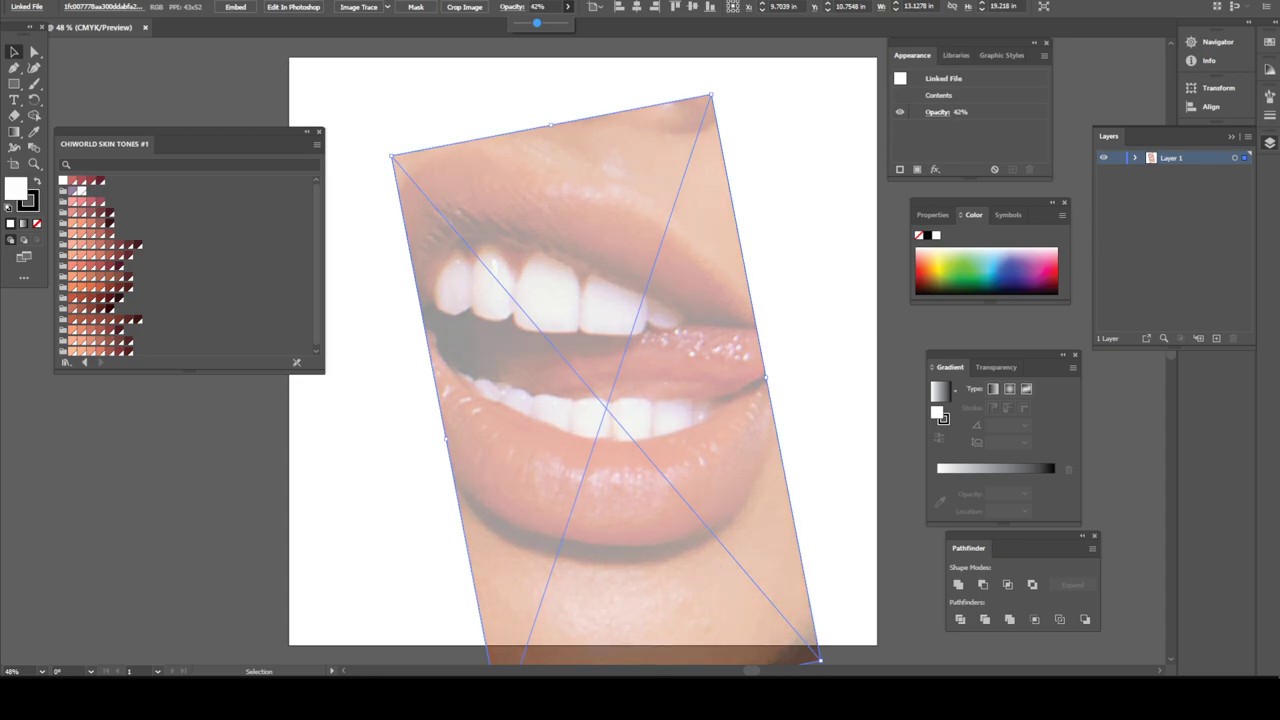
Lock the photo's layer and add a new layer above it
left_click(1117, 158)
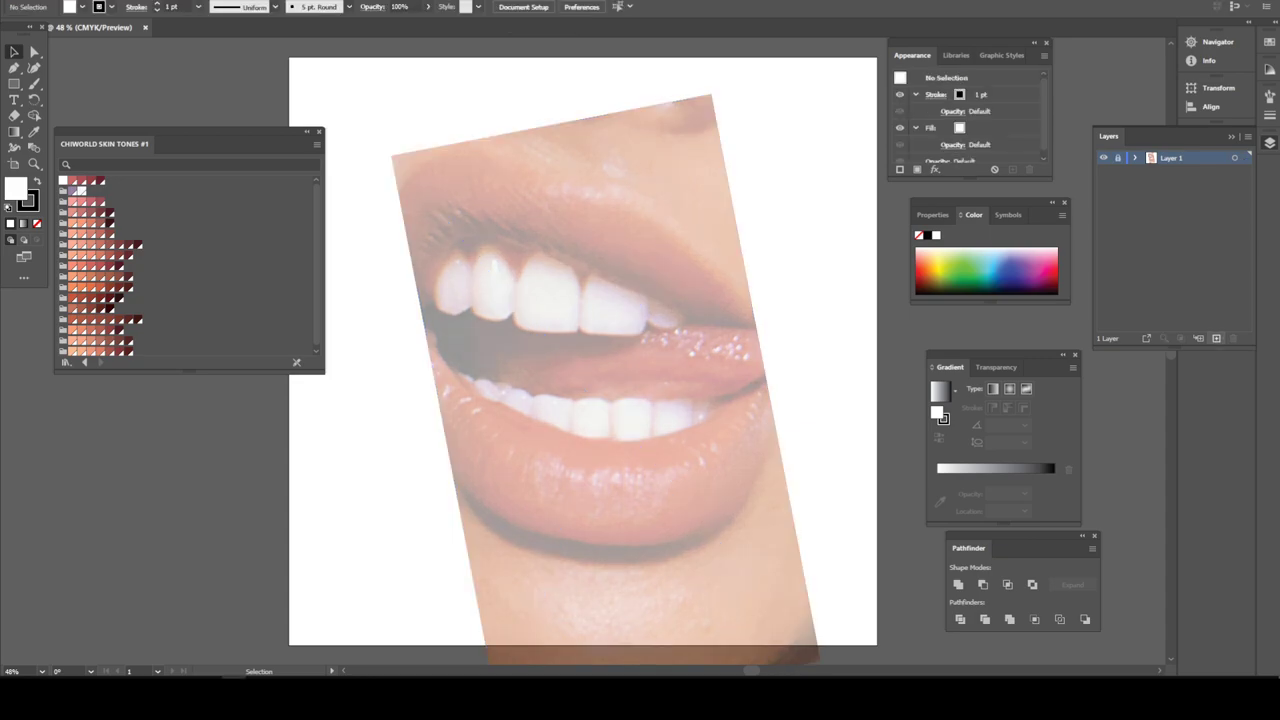
left_click(1216, 338)
Create a calligraphic brush with a pressure-controlled size of 3 pt and a 3 pt variation
left_click(349, 6)
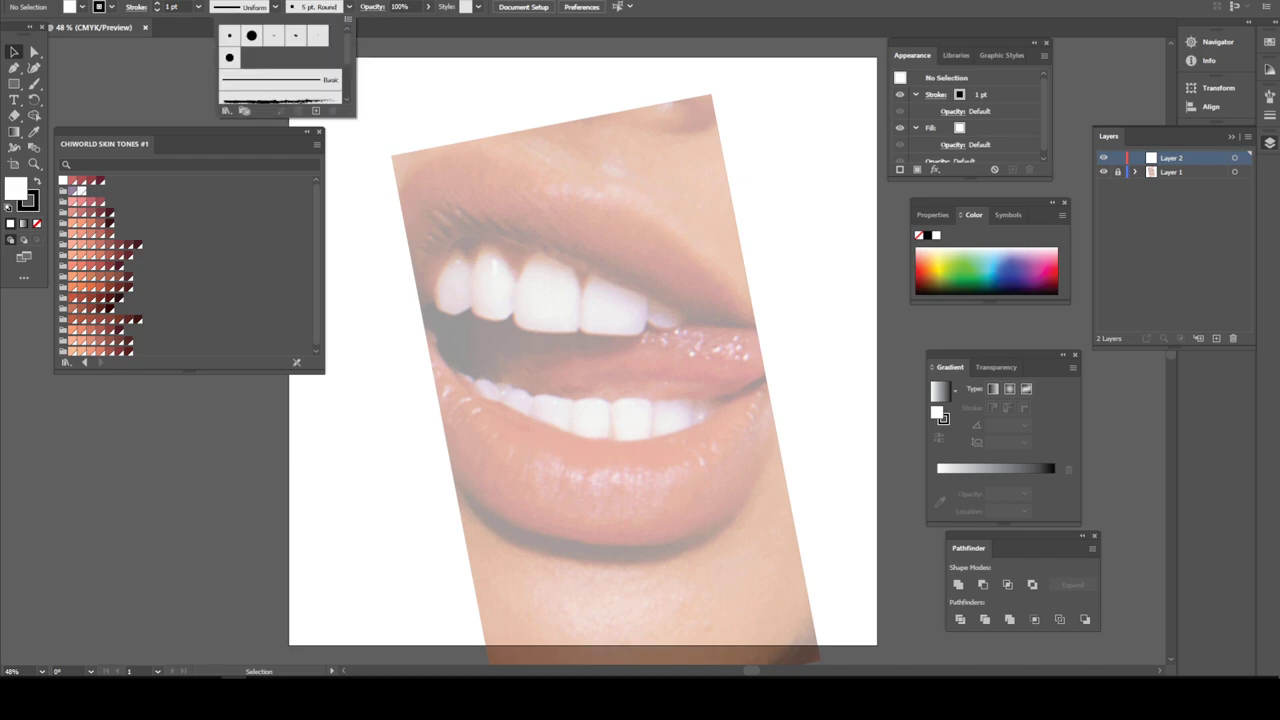
scroll(280, 65, "down", 5)
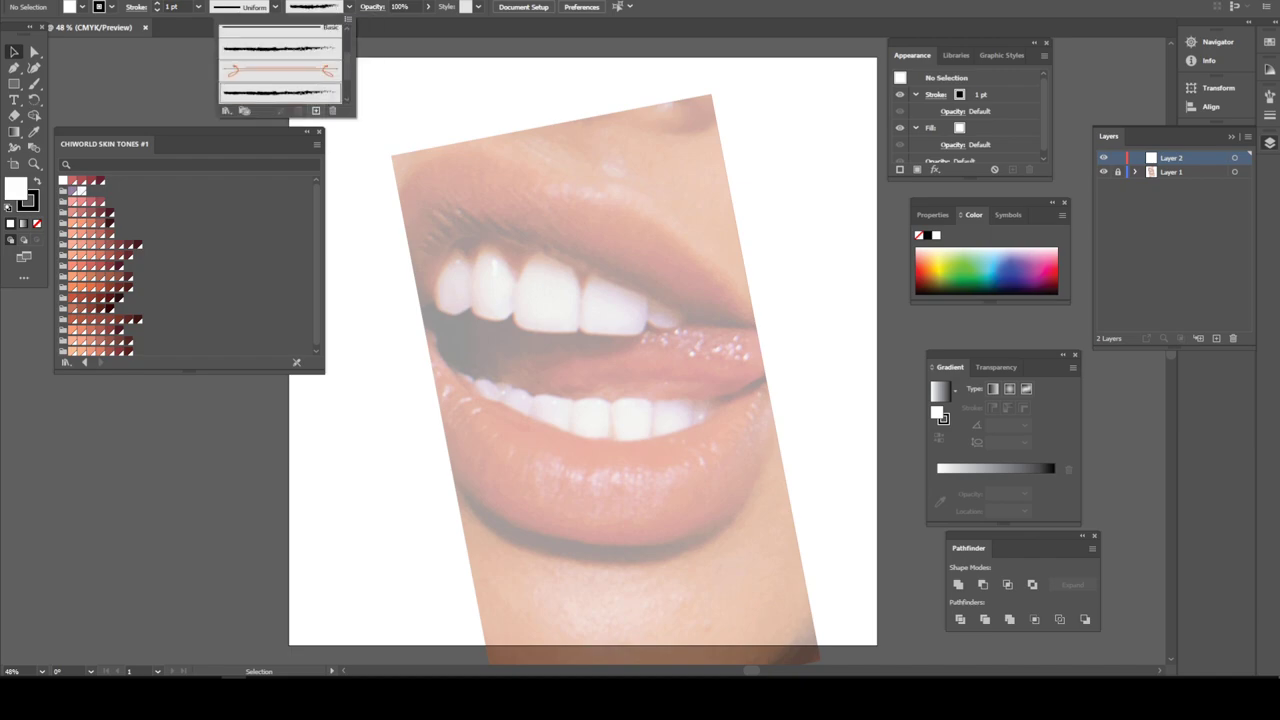
left_click(316, 110)
left_click(608, 427)
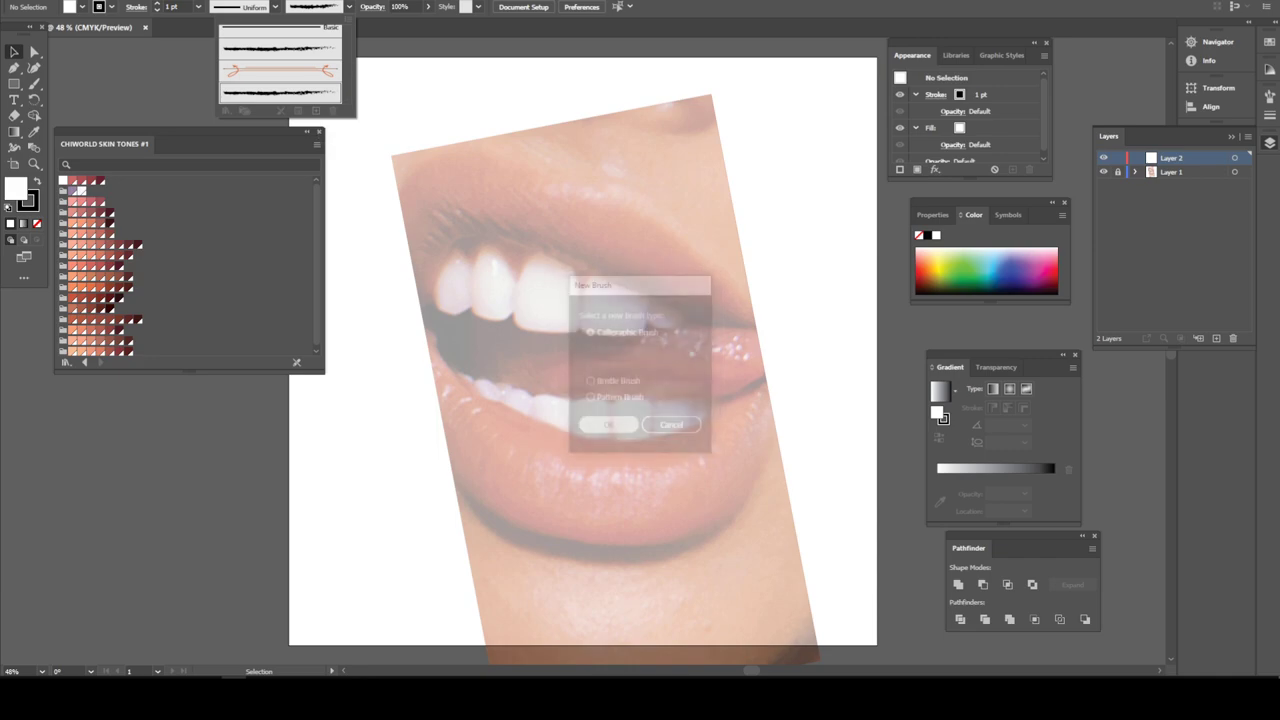
left_click(680, 412)
left_click(673, 456)
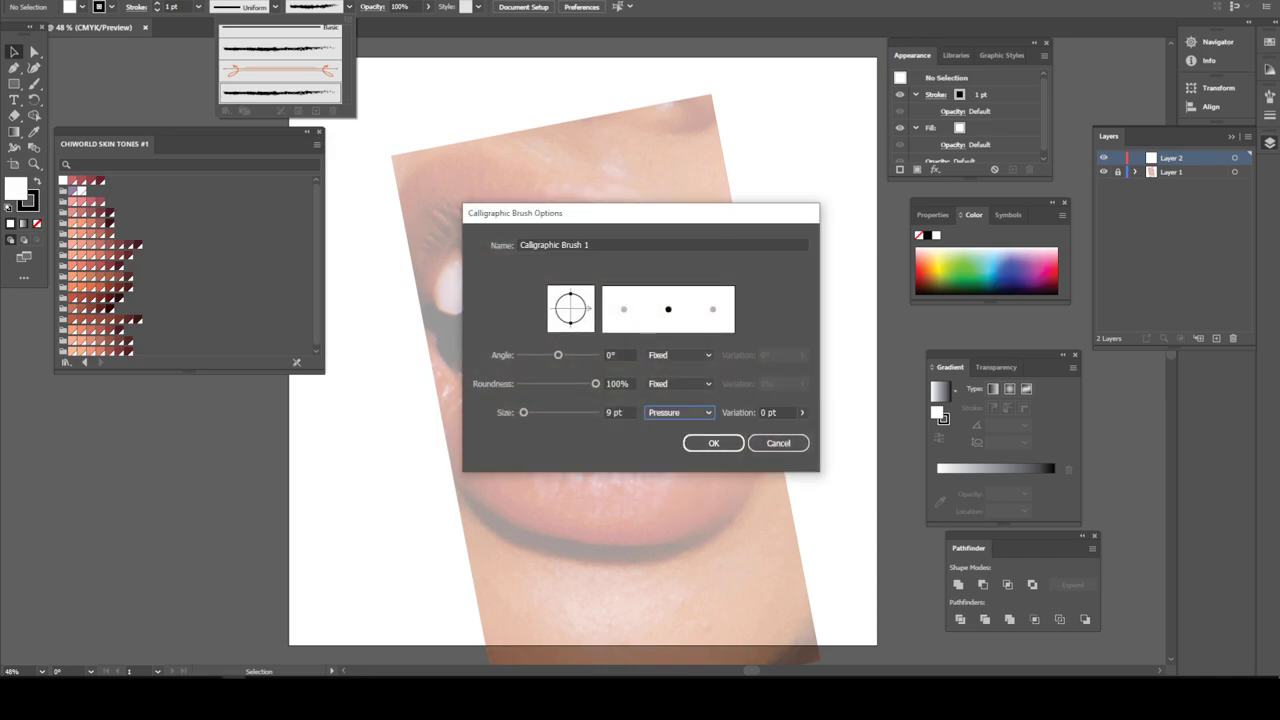
left_click(612, 412)
type("3")
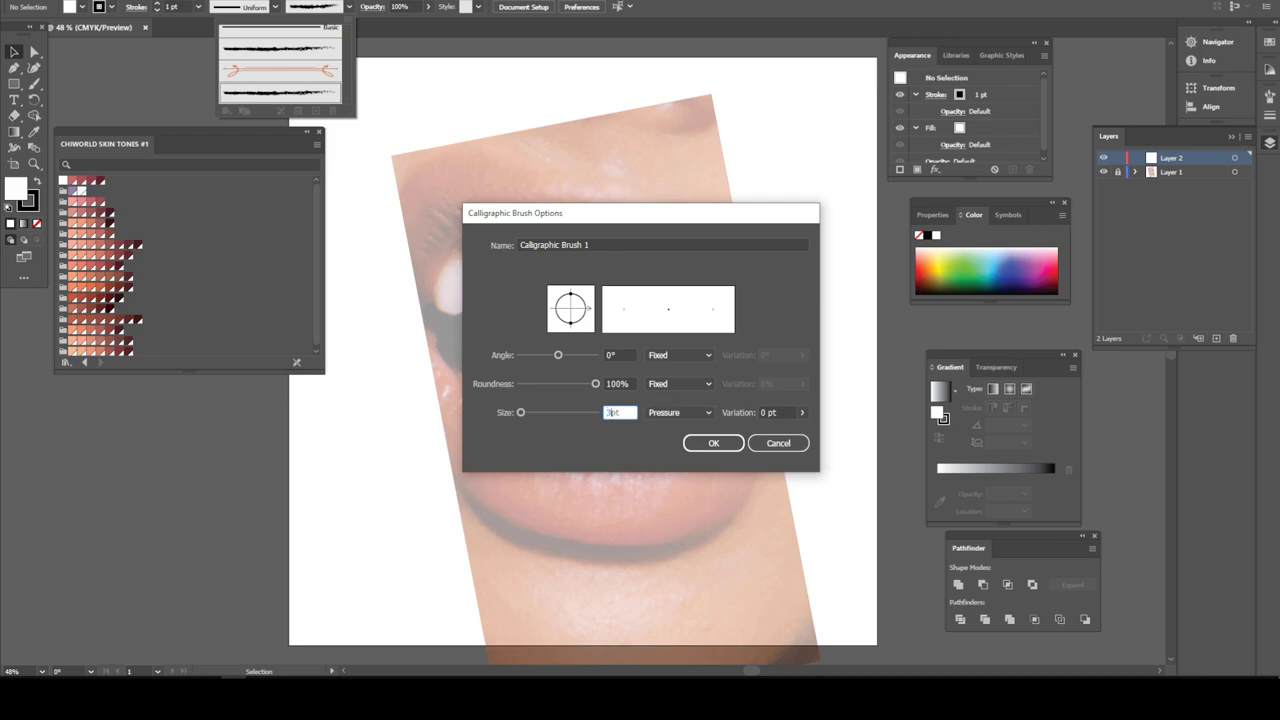
key("Tab")
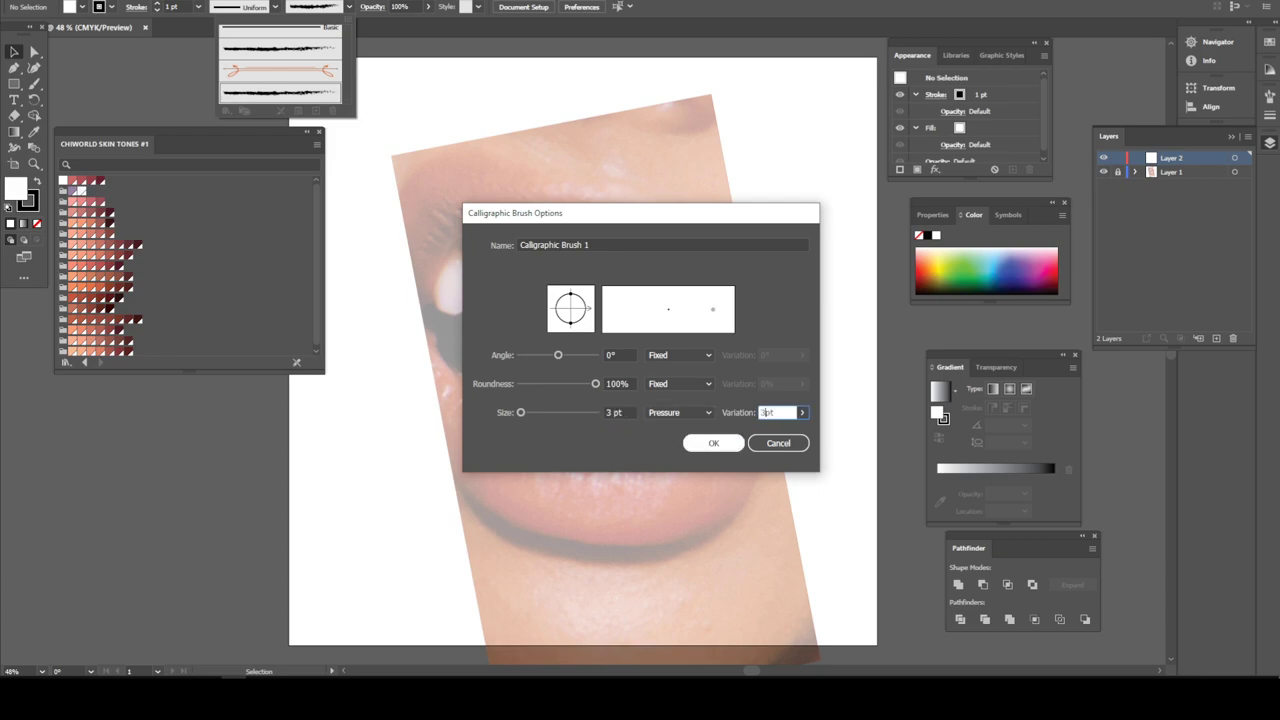
key("Return")
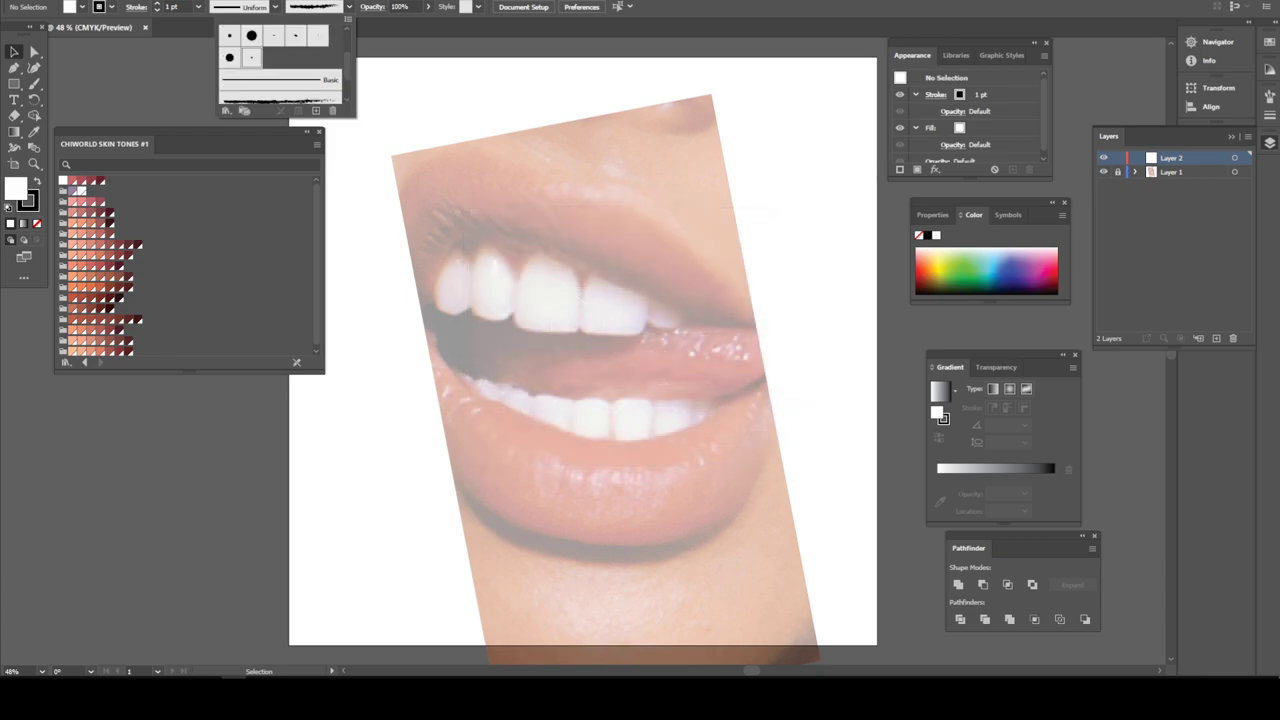
Set up the Paintbrush with no fill and a 4 pt stroke, and make a test stroke beside the artboard
double_click(34, 84)
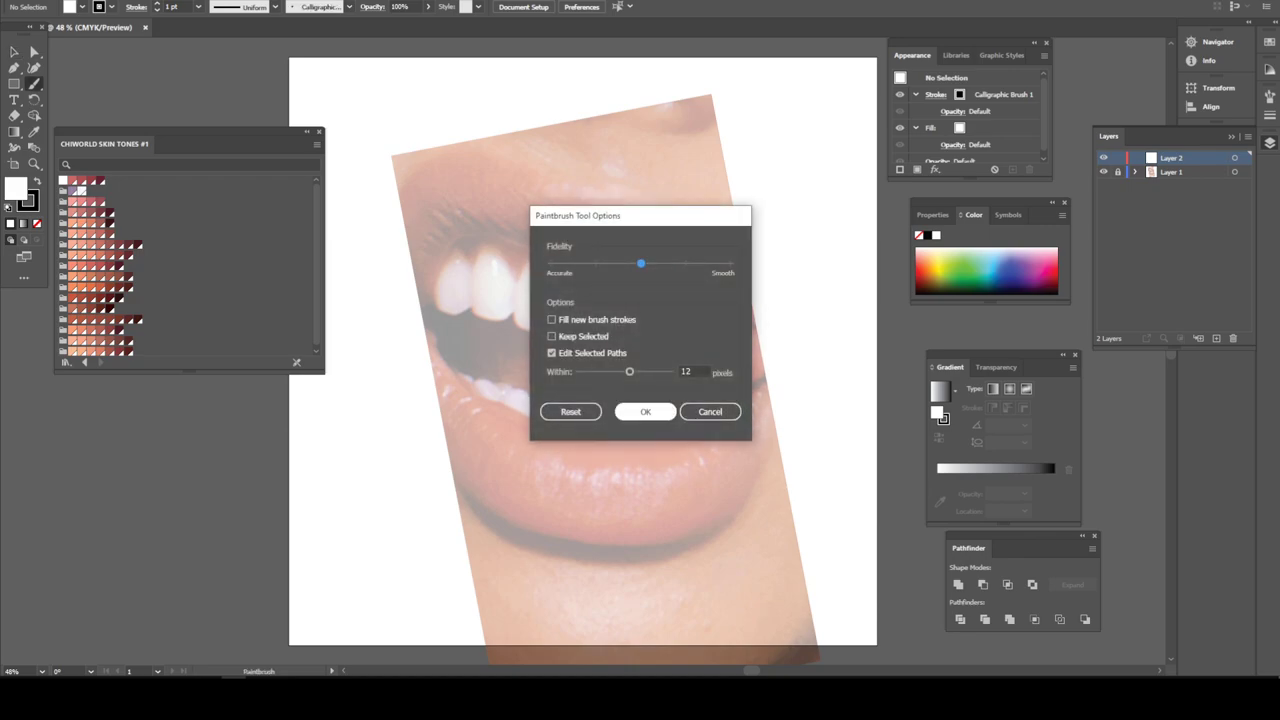
key("Return")
key("slash")
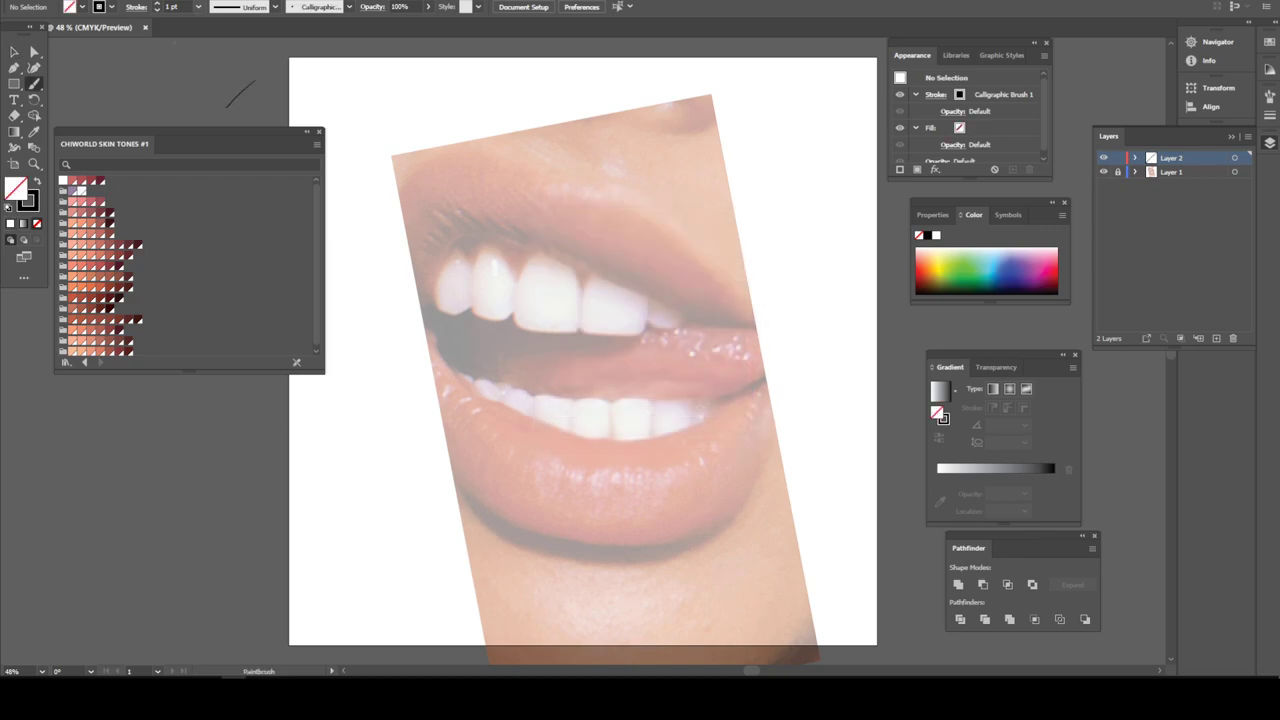
left_click(198, 6)
left_click(215, 109)
left_click_drag(219, 76, 195, 104)
Trace the outline of the large upper front tooth with the Paintbrush on the new layer
key("ctrl+equal")
key("ctrl+equal")
key("ctrl+equal")
left_click_drag(575, 580, 575, 659)
mouse_move(622, 418)
left_mouse_down()
mouse_move(614, 358)
mouse_move(549, 329)
mouse_move(495, 362)
mouse_move(481, 458)
mouse_move(520, 488)
mouse_move(618, 486)
mouse_move(623, 396)
mouse_move(606, 348)
left_mouse_up()
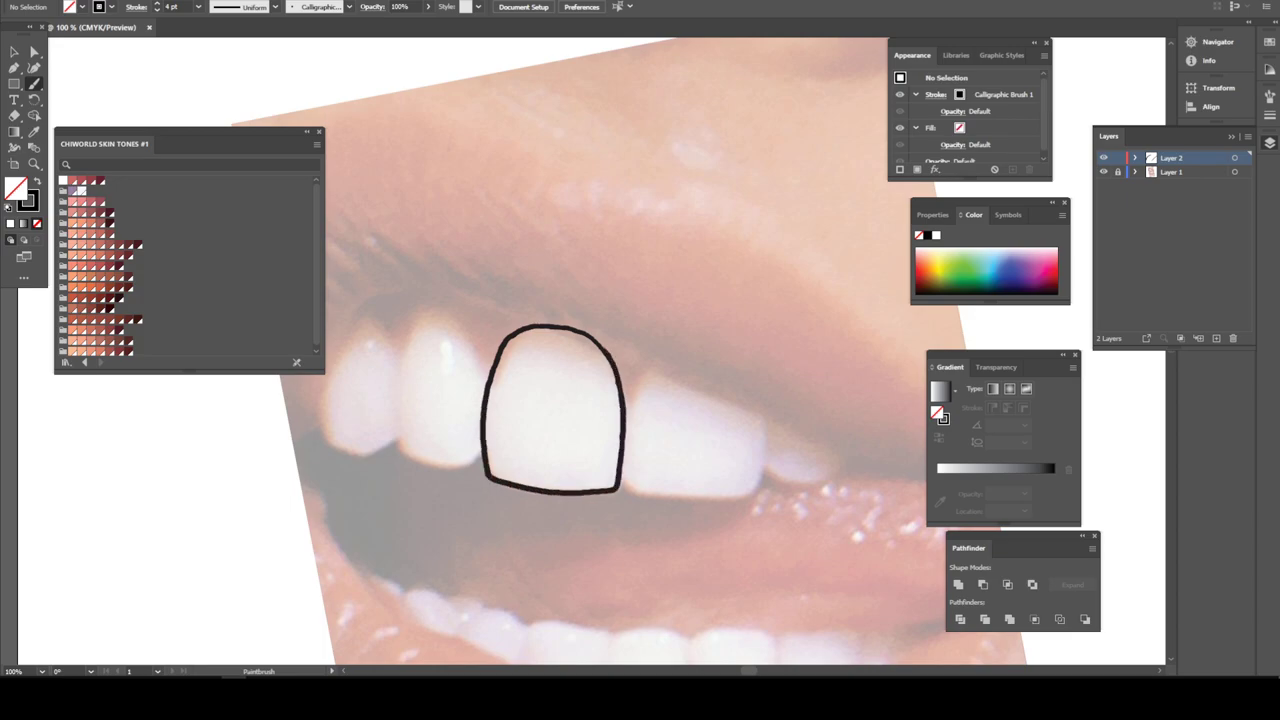
Trace the outlines of the two upper teeth to the left of the large front tooth
key("ctrl+minus")
key("ctrl+minus")
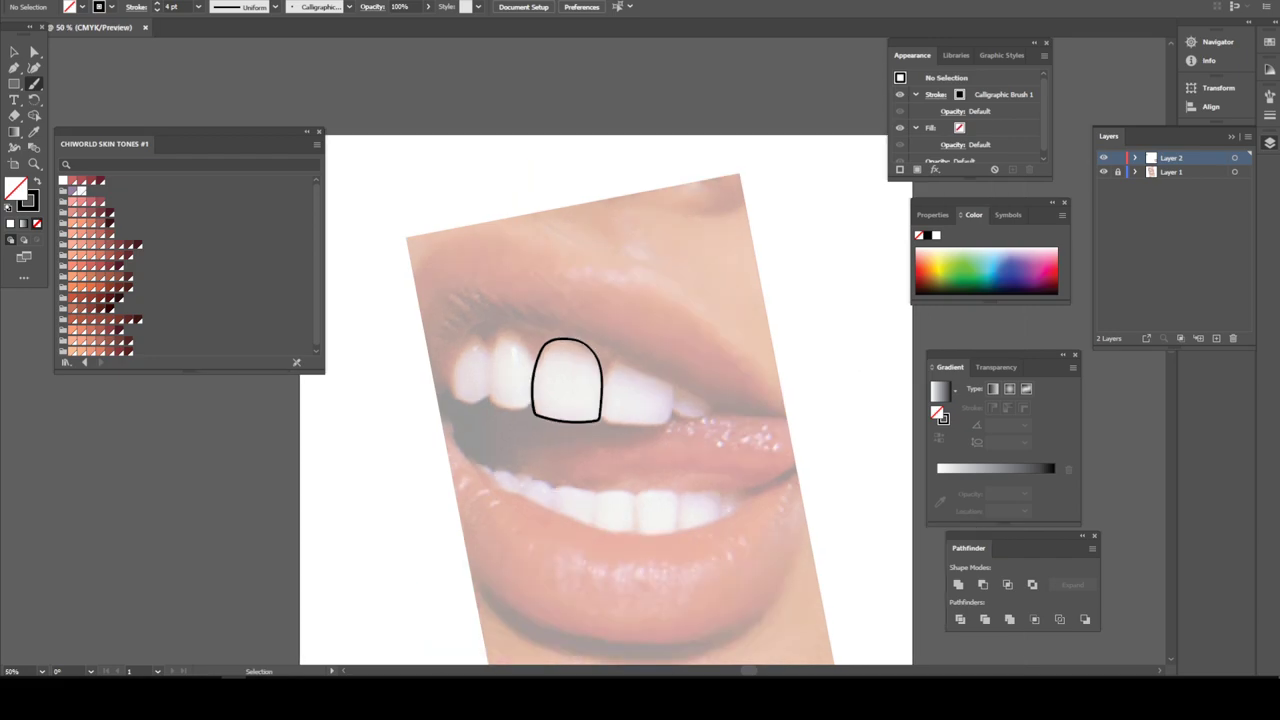
key("ctrl+plus")
key("ctrl+plus")
key("ctrl+plus")
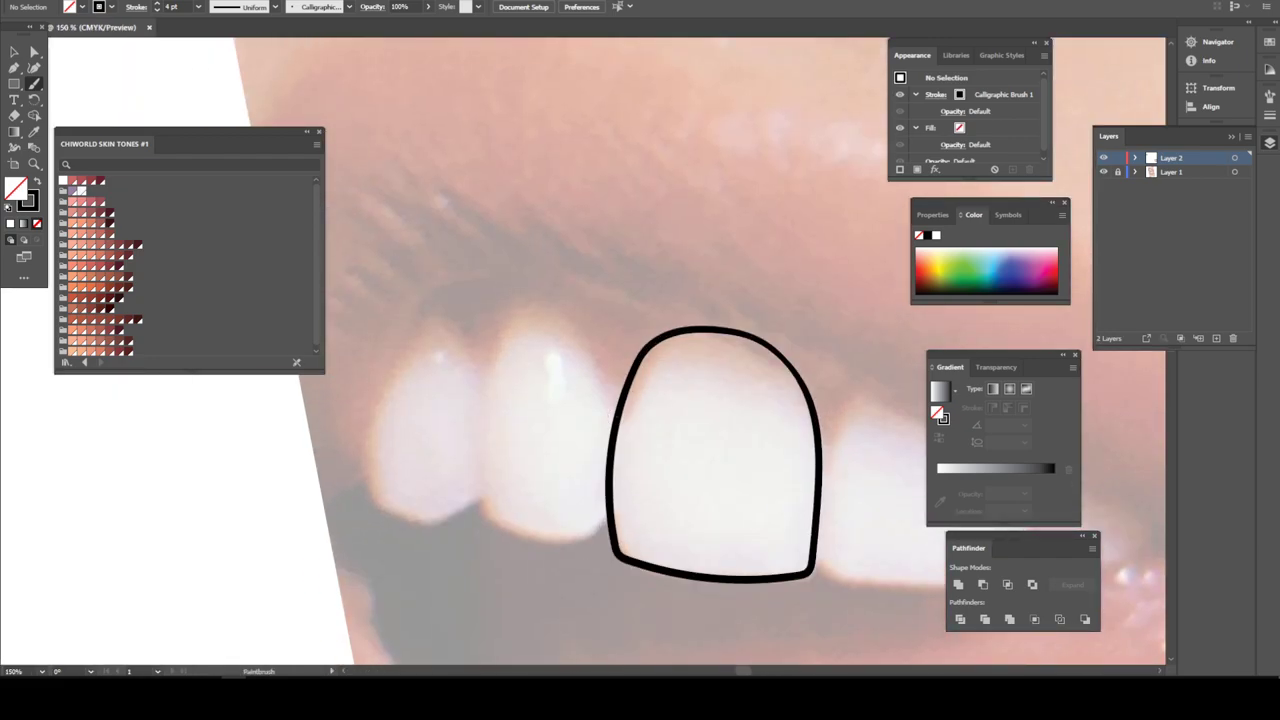
mouse_move(615, 412)
left_mouse_down()
mouse_move(570, 324)
mouse_move(539, 302)
mouse_move(509, 304)
mouse_move(480, 382)
mouse_move(473, 461)
mouse_move(486, 523)
mouse_move(537, 544)
mouse_move(589, 548)
mouse_move(611, 520)
left_mouse_up()
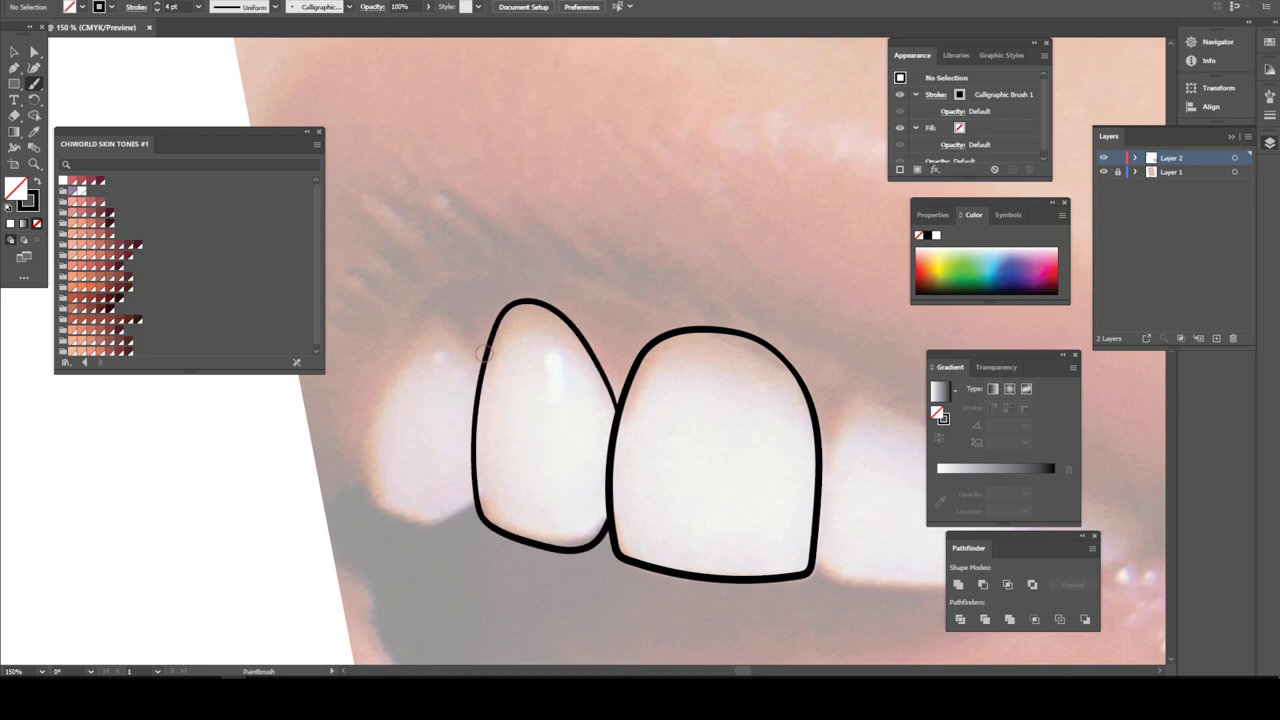
mouse_move(480, 372)
left_mouse_down()
mouse_move(435, 332)
mouse_move(397, 356)
mouse_move(364, 413)
mouse_move(359, 468)
mouse_move(368, 495)
mouse_move(406, 517)
mouse_move(475, 503)
left_mouse_up()
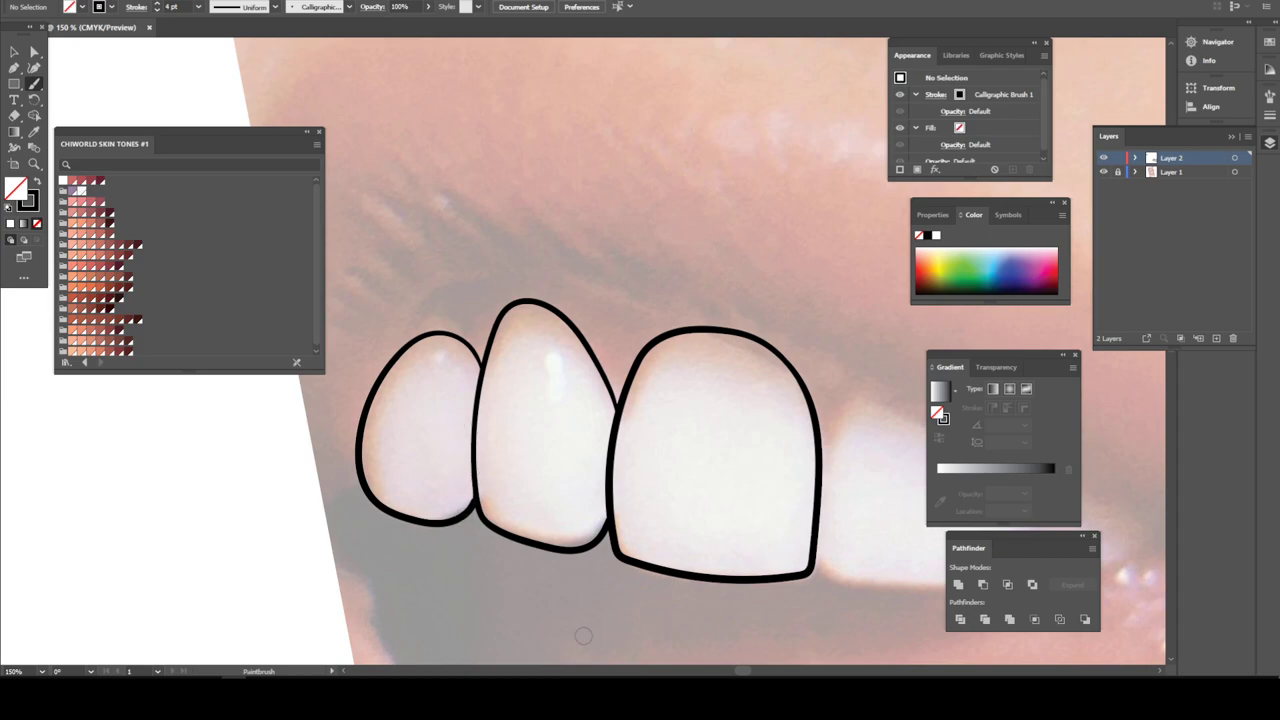
Trace the angular upper tooth to the right of the front tooth and the small pointed tooth beside it
key("ctrl+minus")
key("ctrl+minus")
key("ctrl+minus")
key("ctrl+plus")
key("ctrl+plus")
key("ctrl+plus")
left_click_drag(765, 656, 749, 560)
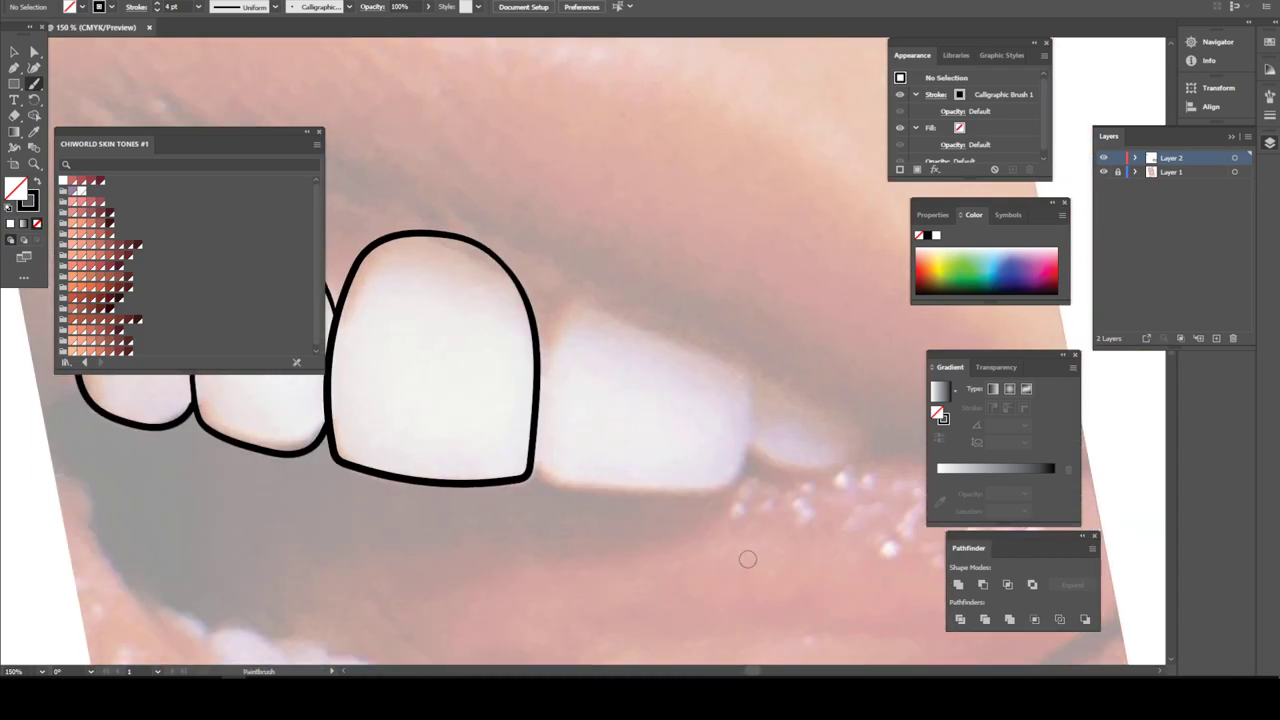
mouse_move(538, 368)
left_mouse_down()
mouse_move(574, 295)
mouse_move(753, 369)
mouse_move(741, 474)
mouse_move(713, 491)
mouse_move(574, 500)
mouse_move(530, 475)
mouse_move(658, 493)
mouse_move(736, 483)
mouse_move(754, 393)
mouse_move(722, 348)
mouse_move(580, 293)
mouse_move(552, 322)
mouse_move(536, 418)
left_mouse_up()
key("ctrl+z")
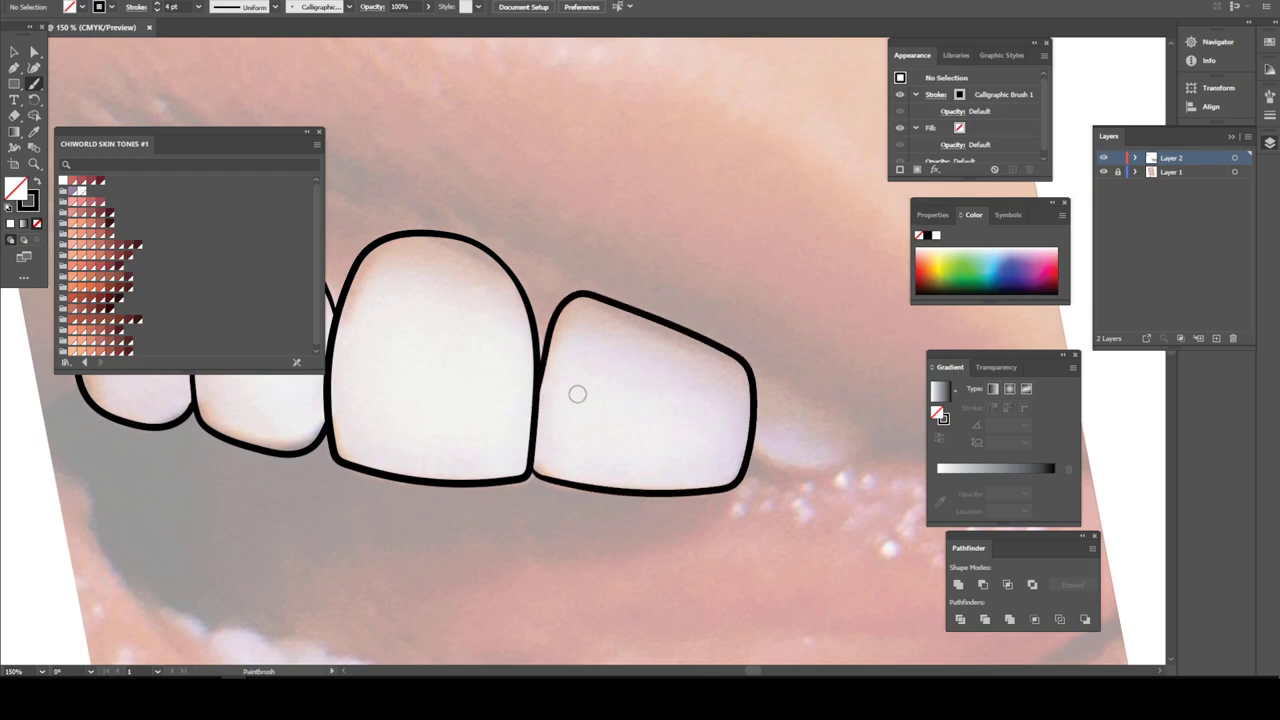
mouse_move(752, 366)
left_mouse_down()
mouse_move(886, 436)
mouse_move(806, 468)
mouse_move(752, 458)
left_mouse_up()
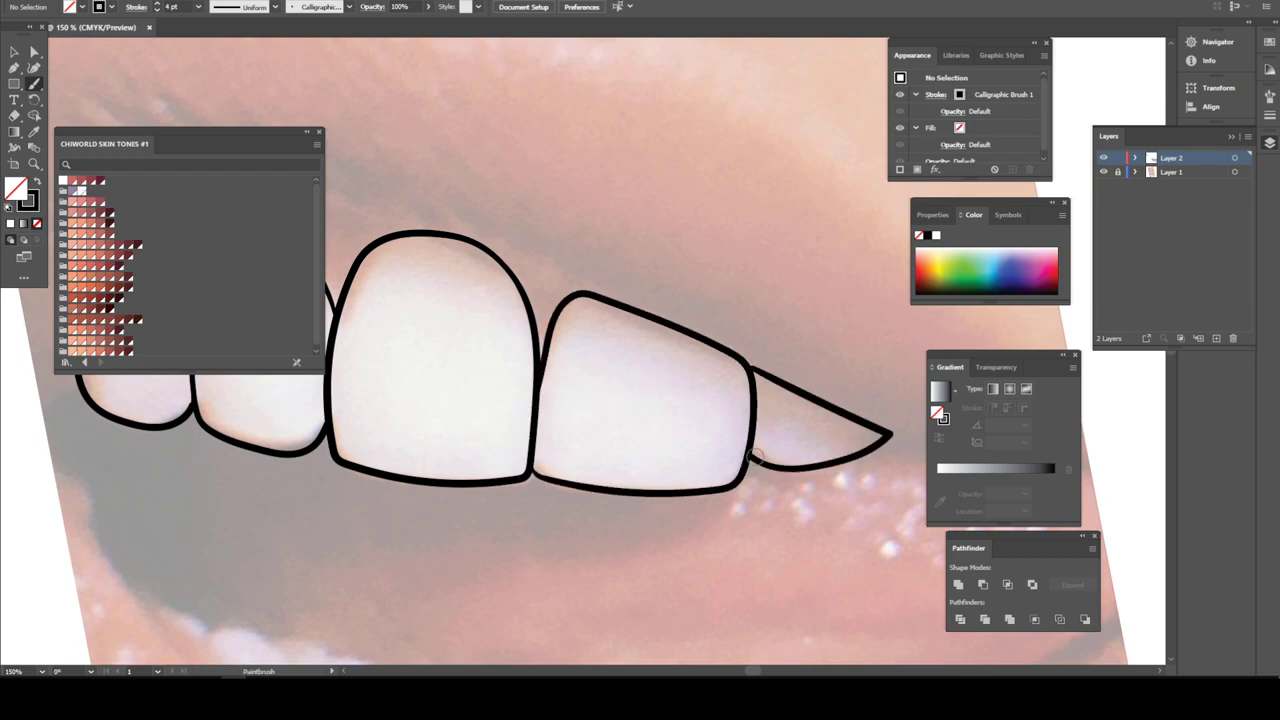
Examine the traced upper-teeth outlines against the whole photo and artboard
key("ctrl+minus")
key("ctrl+minus")
key("ctrl+minus")
key("ctrl+minus")
key("ctrl+minus")
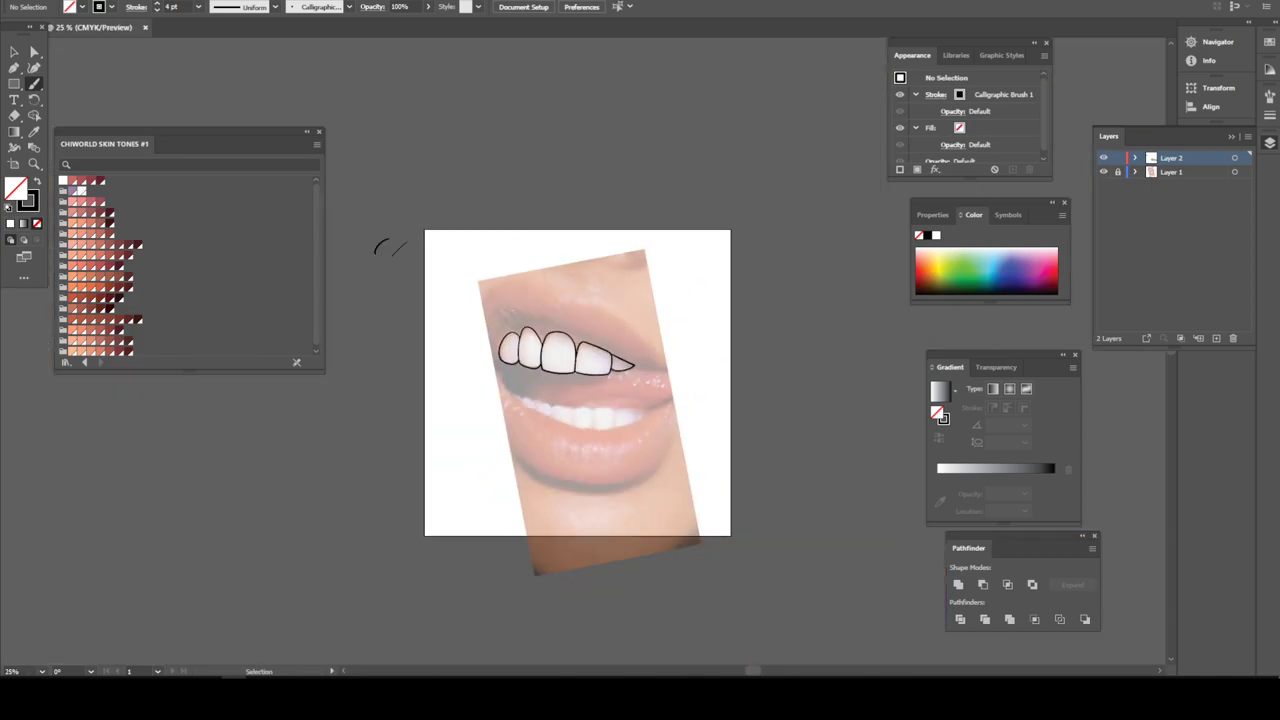
key("ctrl+plus")
key("ctrl+plus")
key("ctrl+plus")
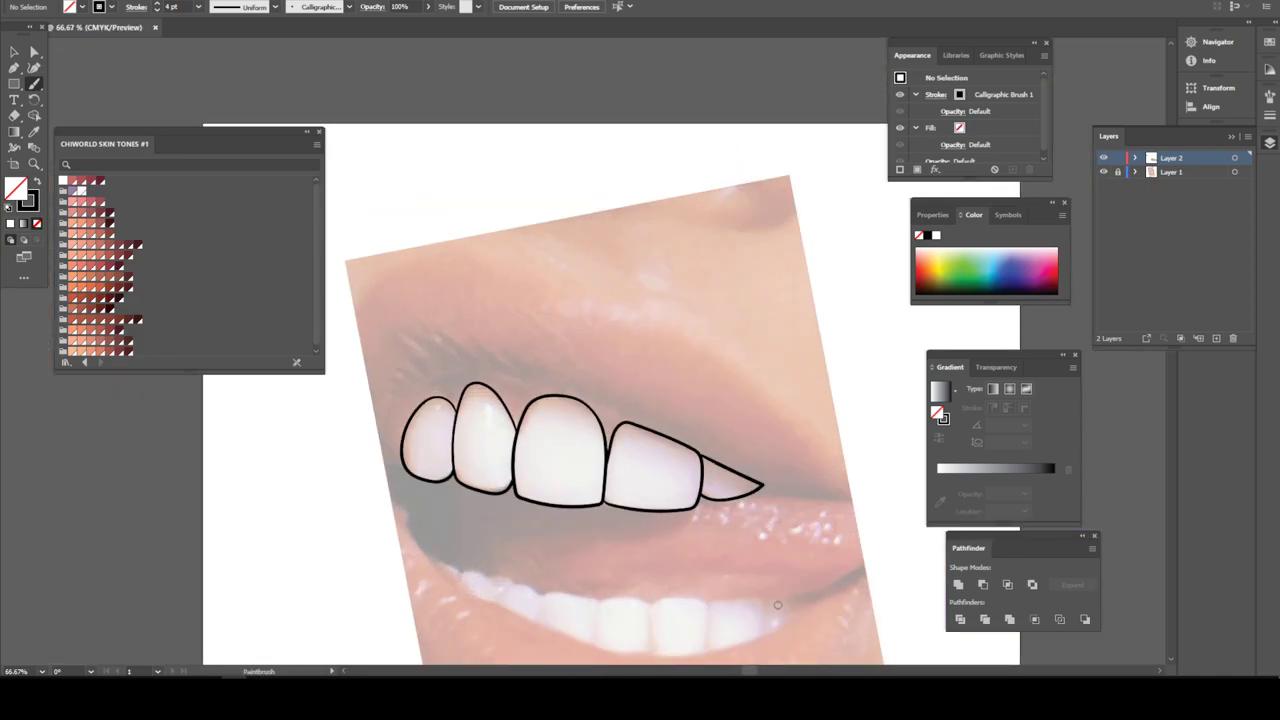
key("ctrl+plus")
key("ctrl+minus")
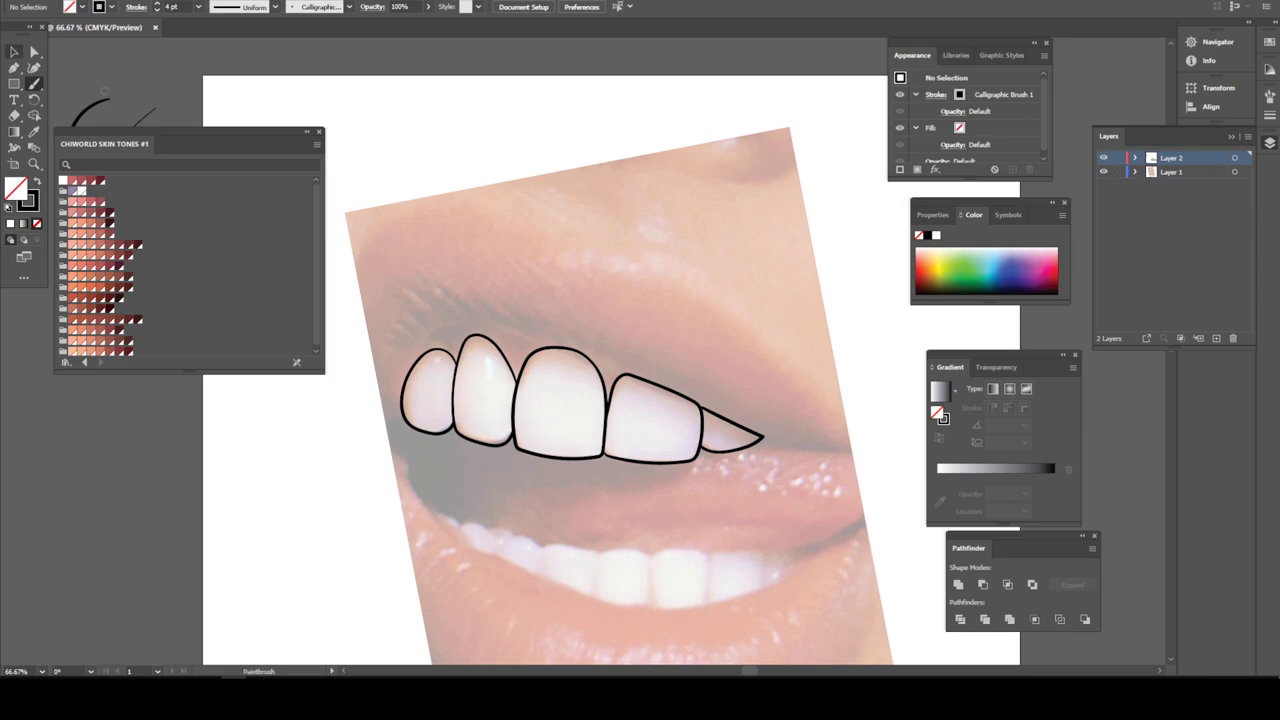
Restore the reference photo to 100% opacity, relock its layer and make Layer 2 active
left_click(14, 52)
left_click(382, 205)
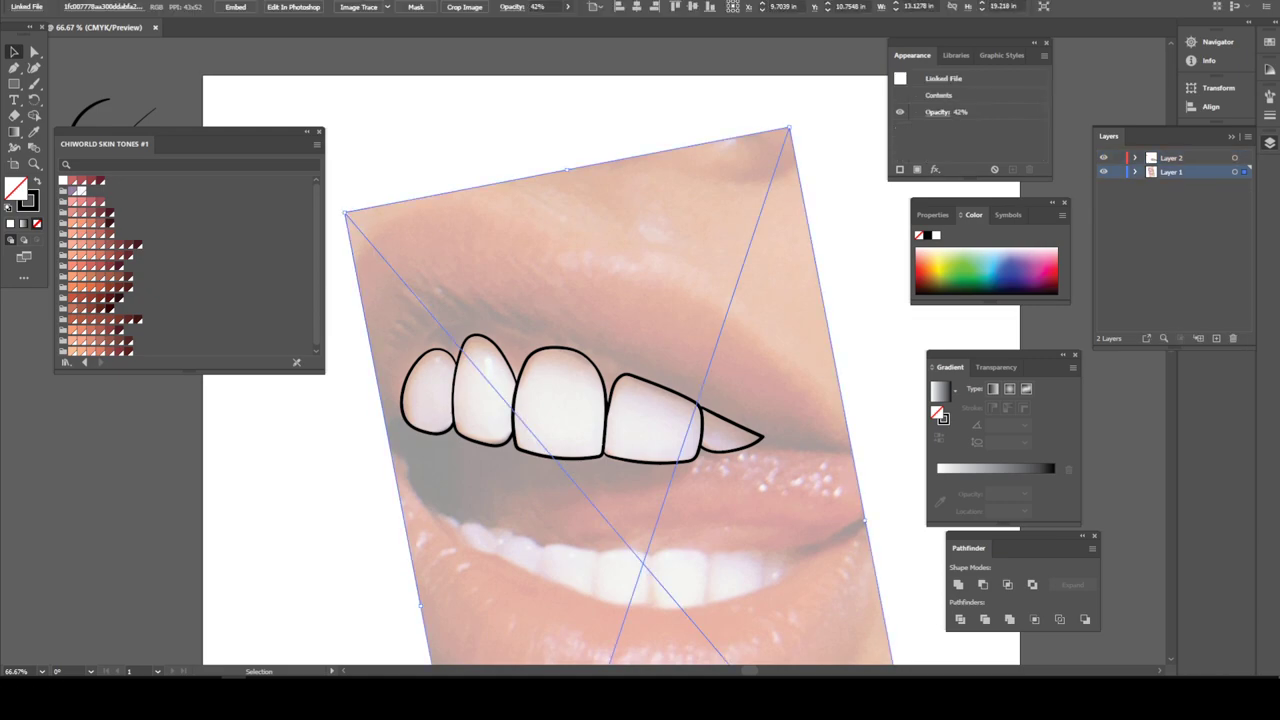
left_click(567, 6)
left_click_drag(537, 22, 565, 22)
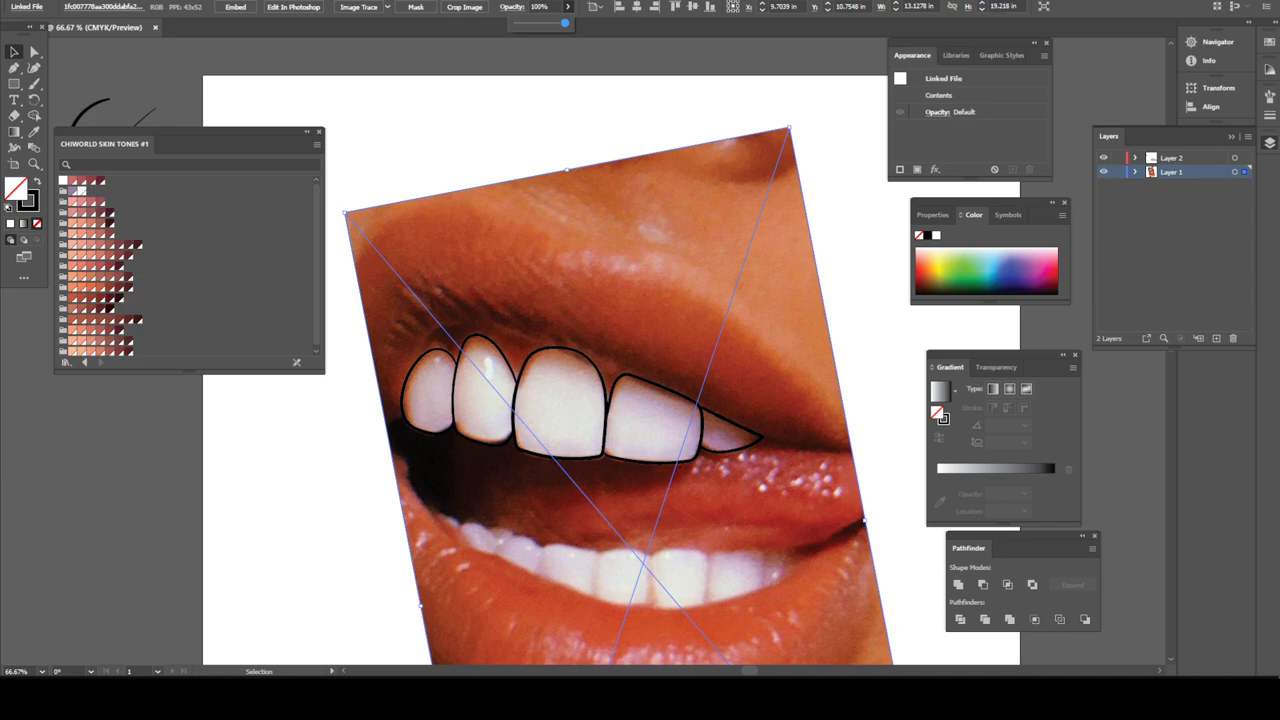
left_click(1118, 172)
left_click(1180, 158)
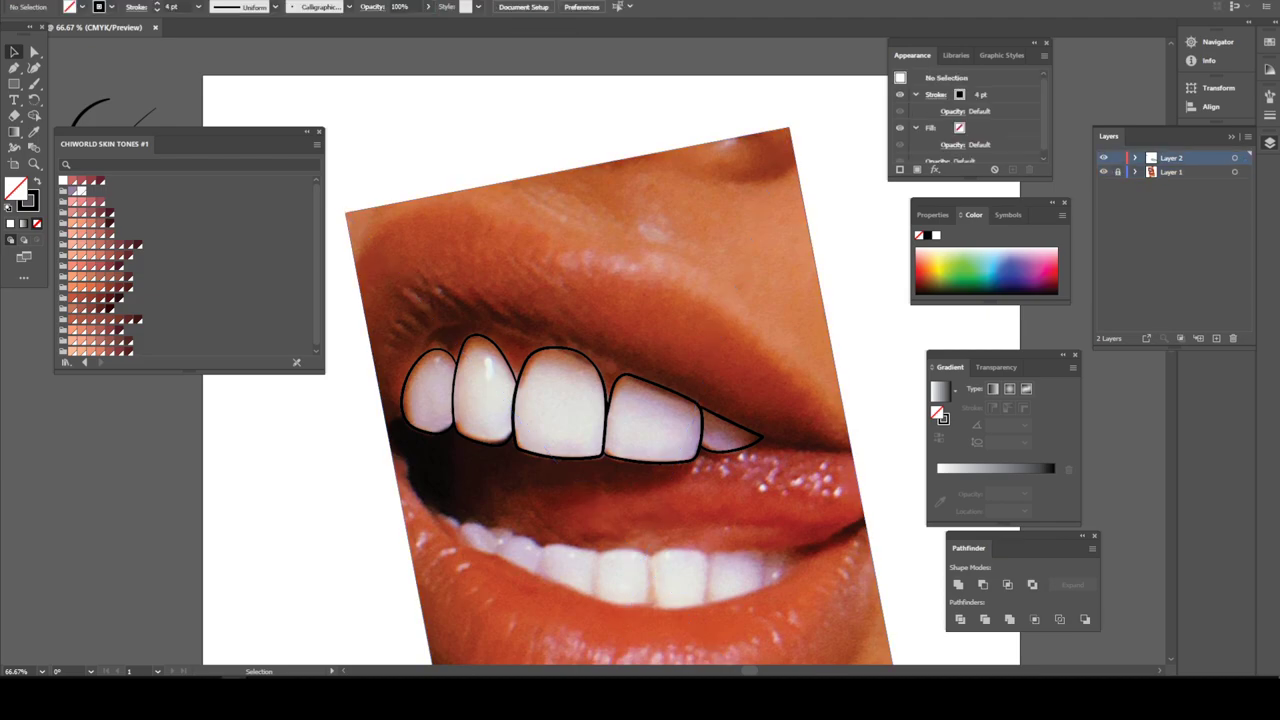
Expand the appearance of all the upper-teeth outlines and combine them with the Merge pathfinder
left_click_drag(510, 393, 854, 563)
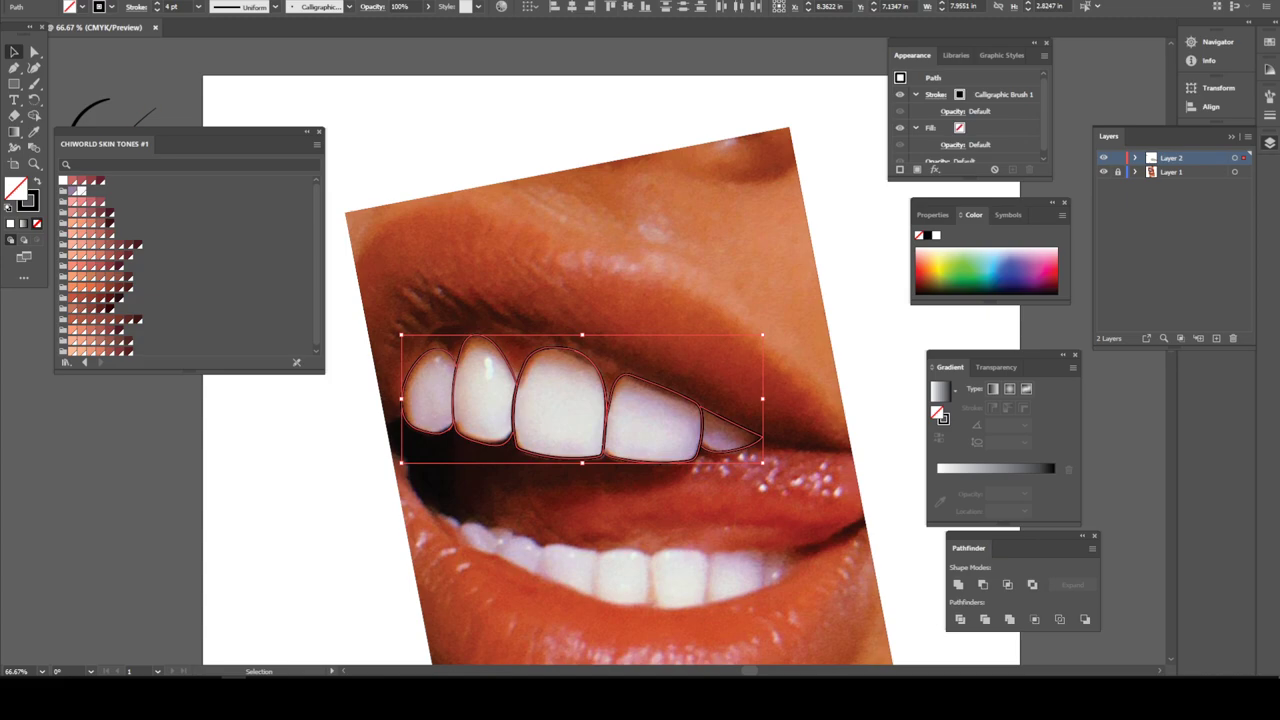
left_click(118, 2)
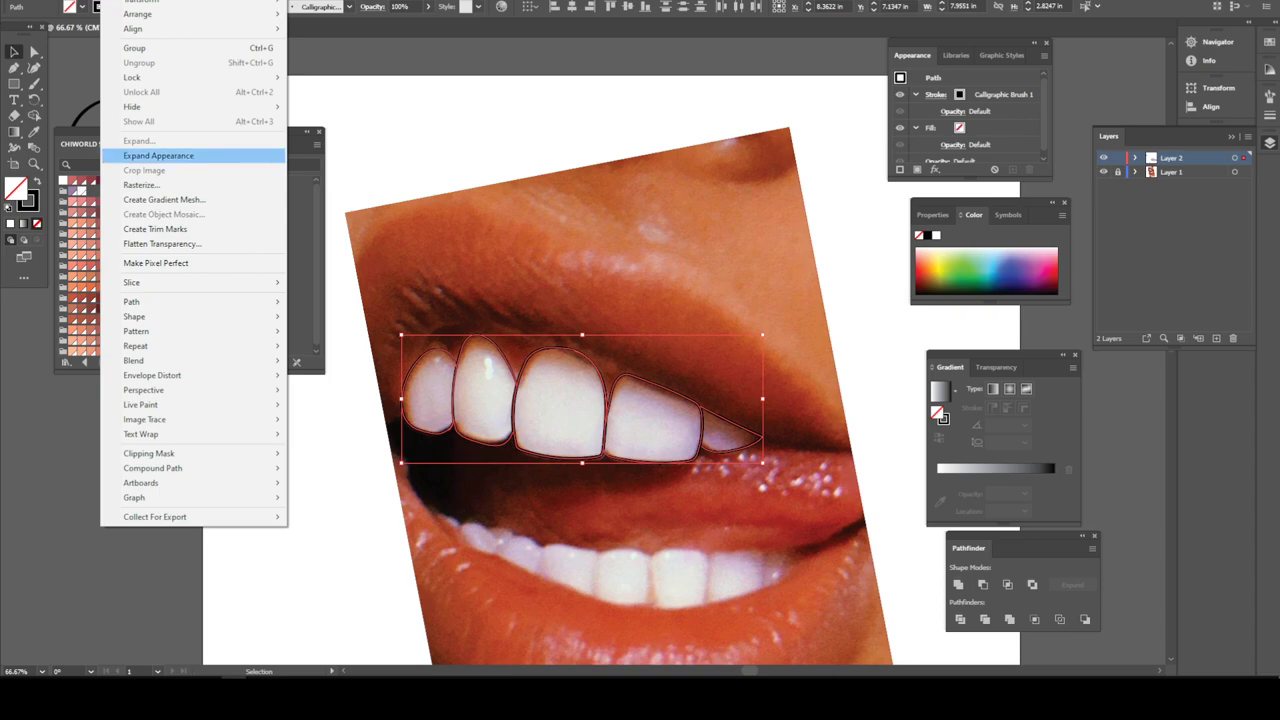
key("Return")
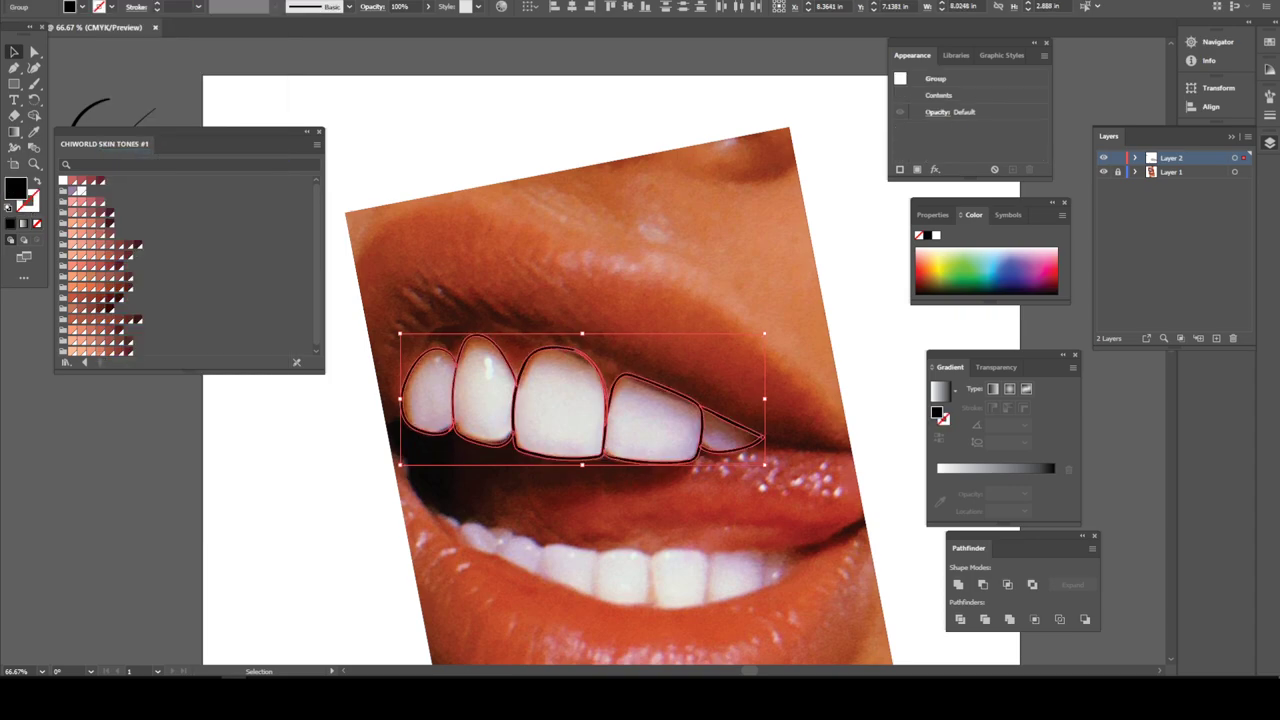
left_click(1009, 619)
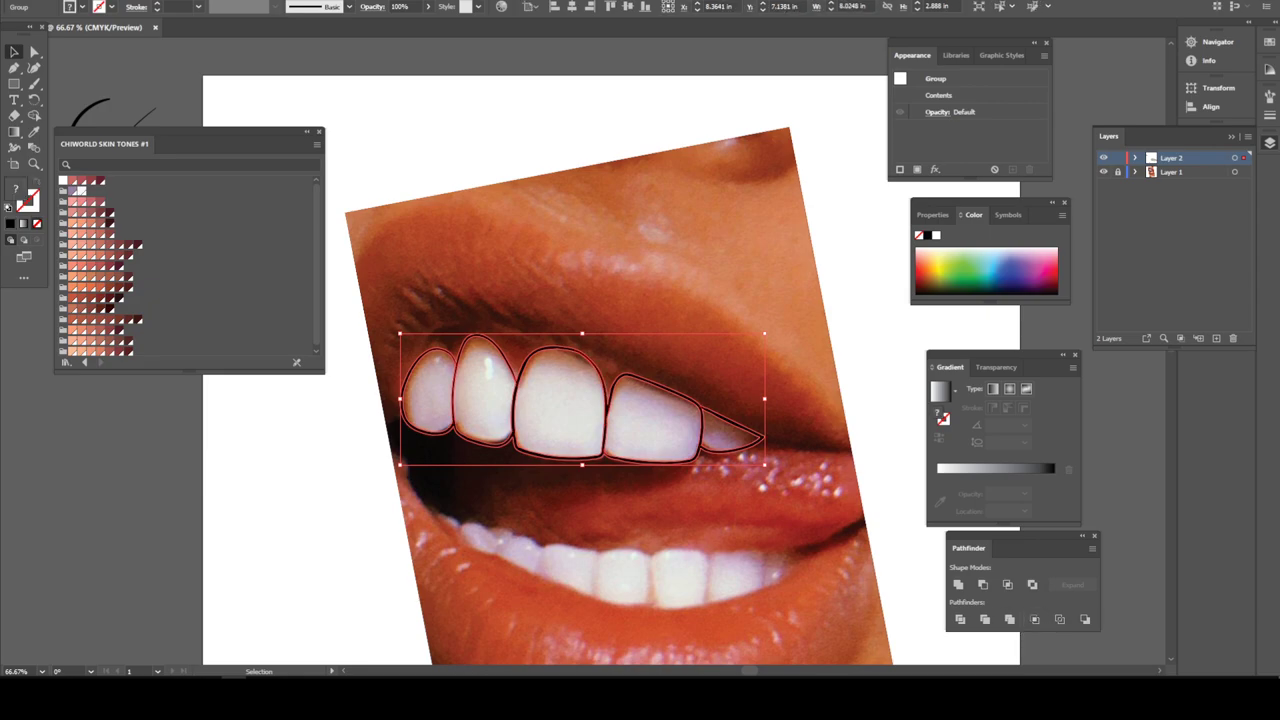
Duplicate the teeth line-art layer, clear the selection and make the original Layer 2 active under the locked copy
left_click_drag(1185, 158, 1216, 338)
key("ctrl+shift+a")
left_click(1185, 172)
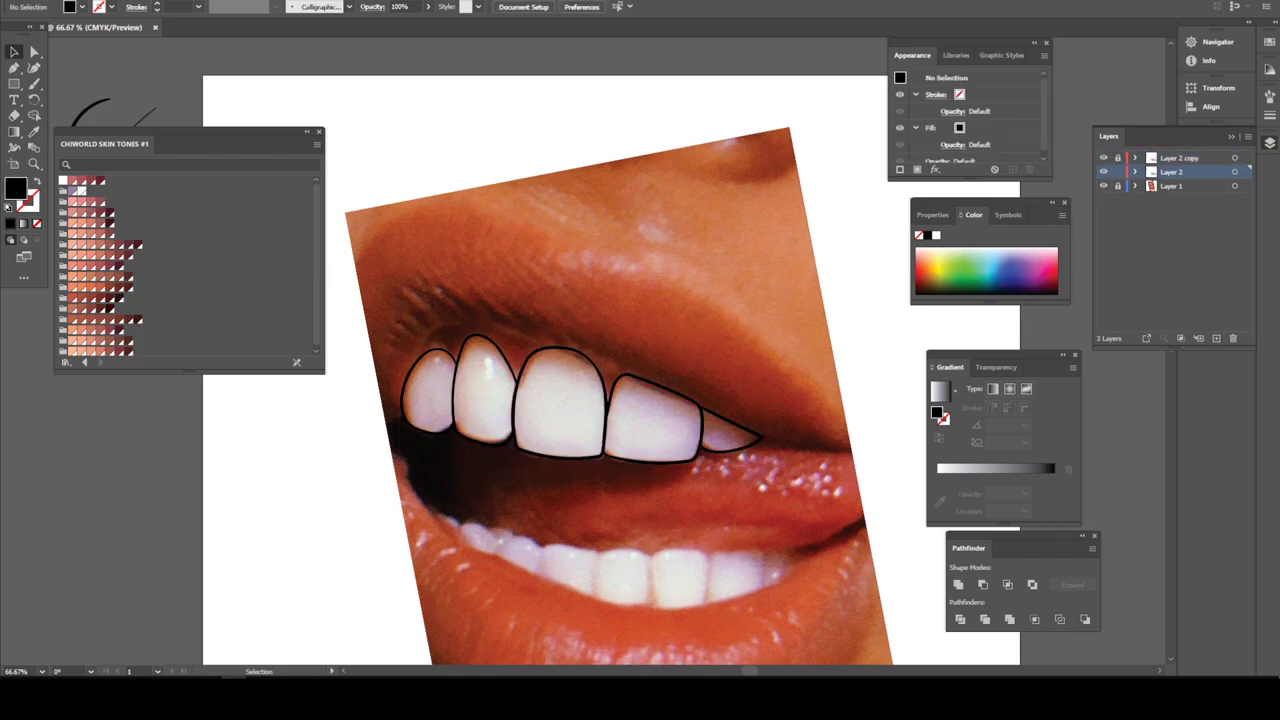
Set the fill colour to gray 7F787A and draw a rectangle about 9.94 by 5.5 in covering the upper teeth
double_click(15, 188)
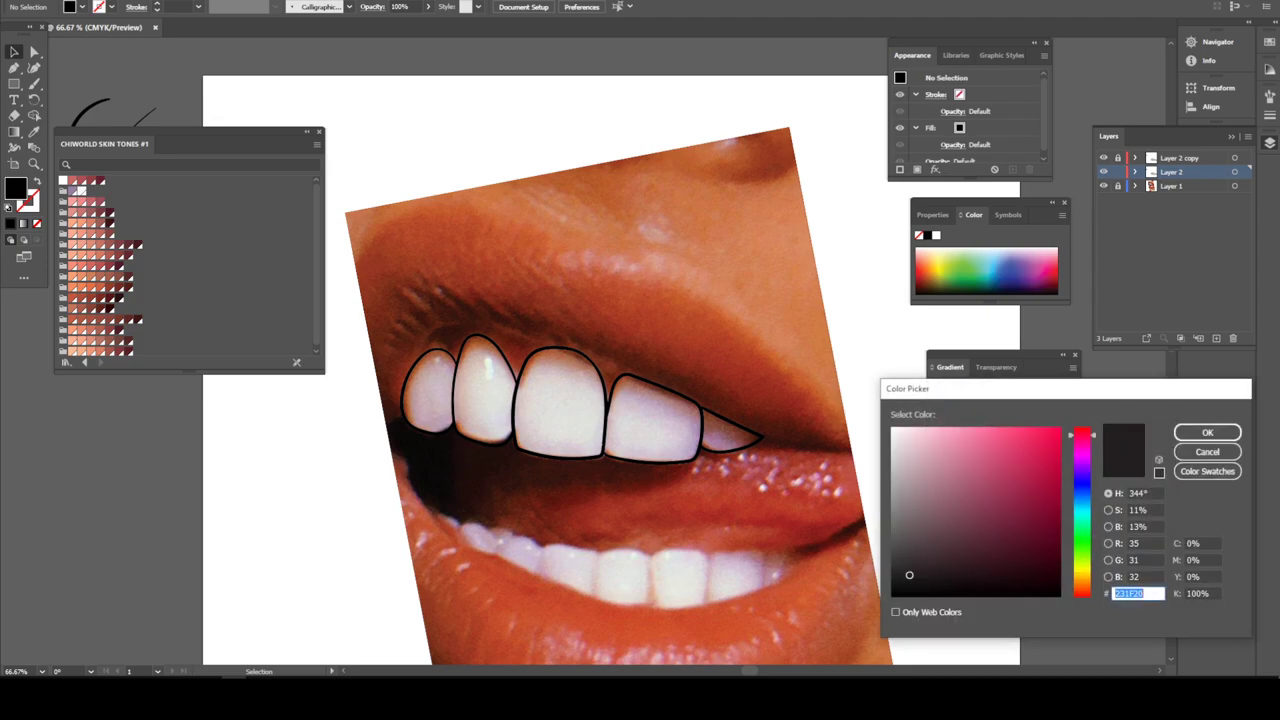
mouse_move(911, 577)
left_mouse_down()
mouse_move(983, 486)
mouse_move(900, 497)
mouse_move(917, 521)
mouse_move(900, 512)
left_mouse_up()
left_click(1207, 432)
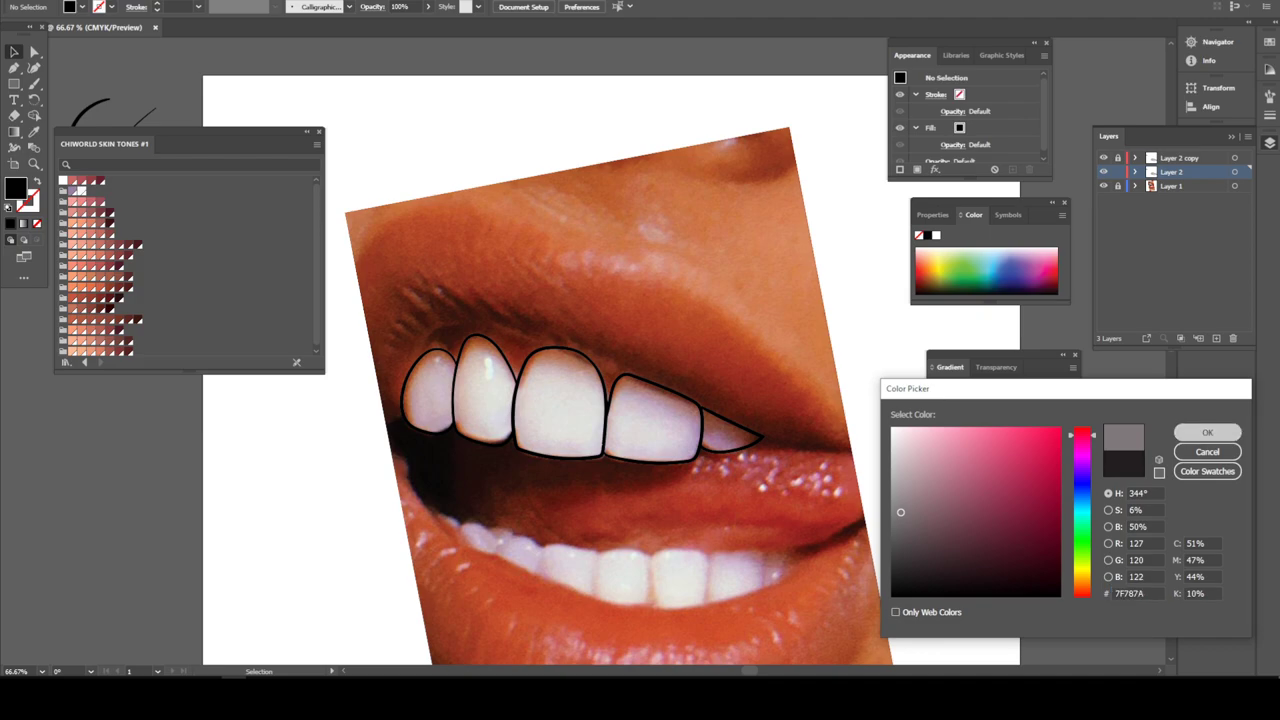
left_click(14, 84)
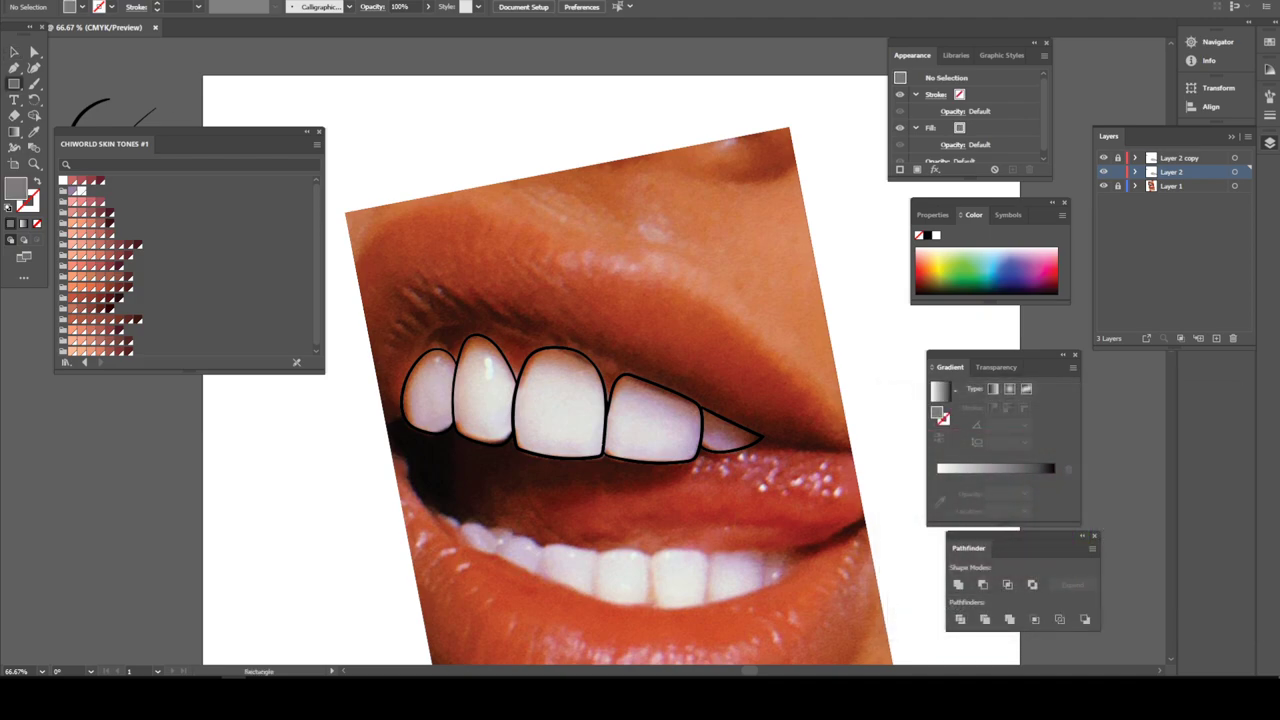
left_click_drag(368, 268, 820, 518)
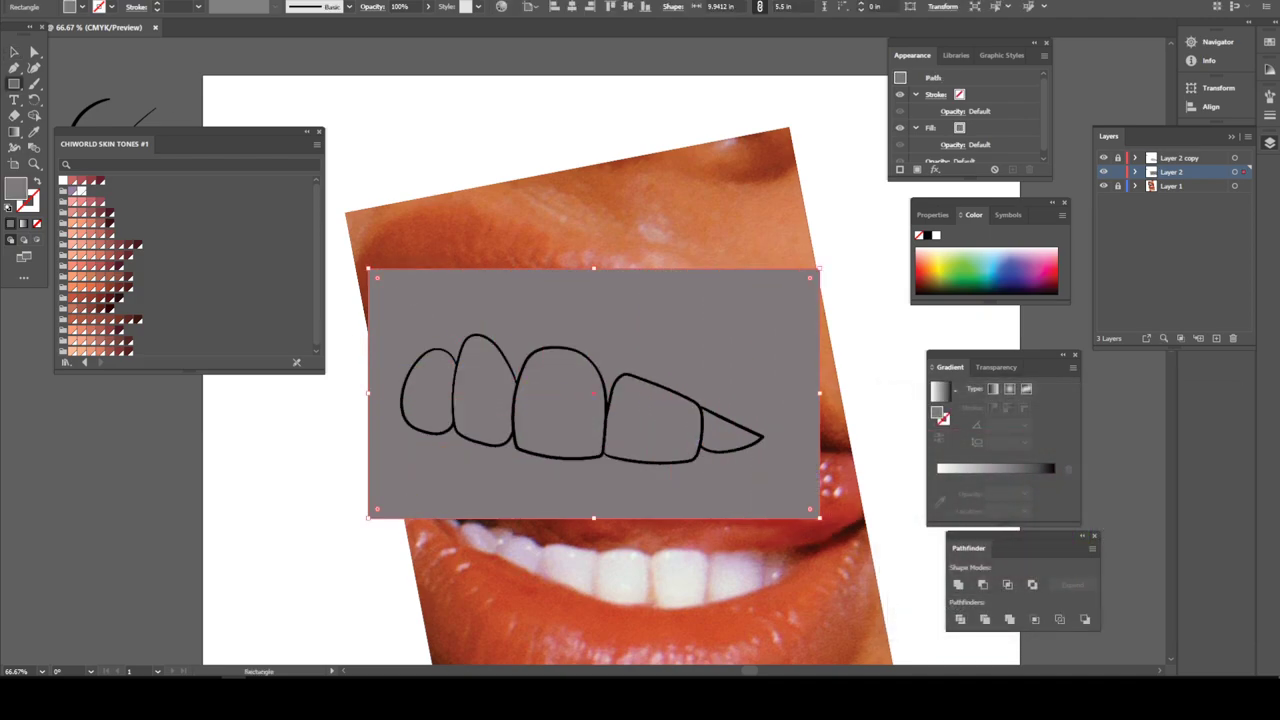
Send the gray rectangle to the back of Layer 2 and combine it with the teeth outlines using the Merge pathfinder
key("v")
right_click(502, 301)
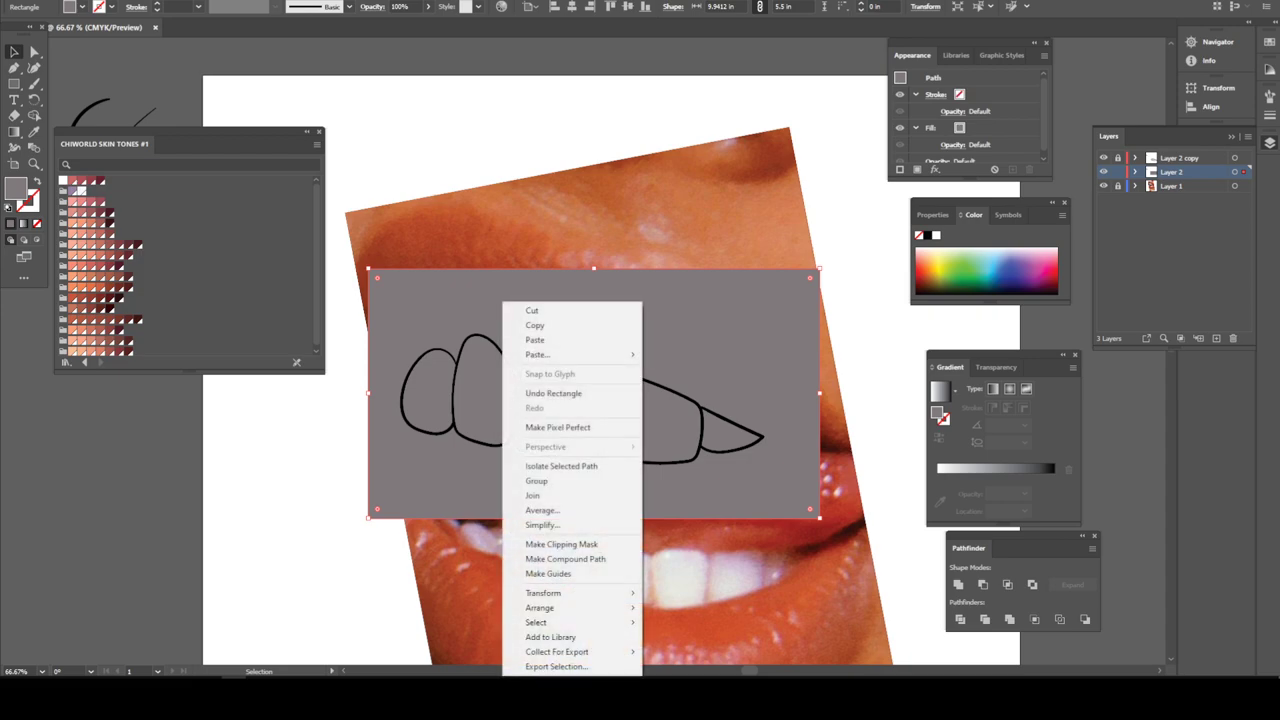
mouse_move(545, 607)
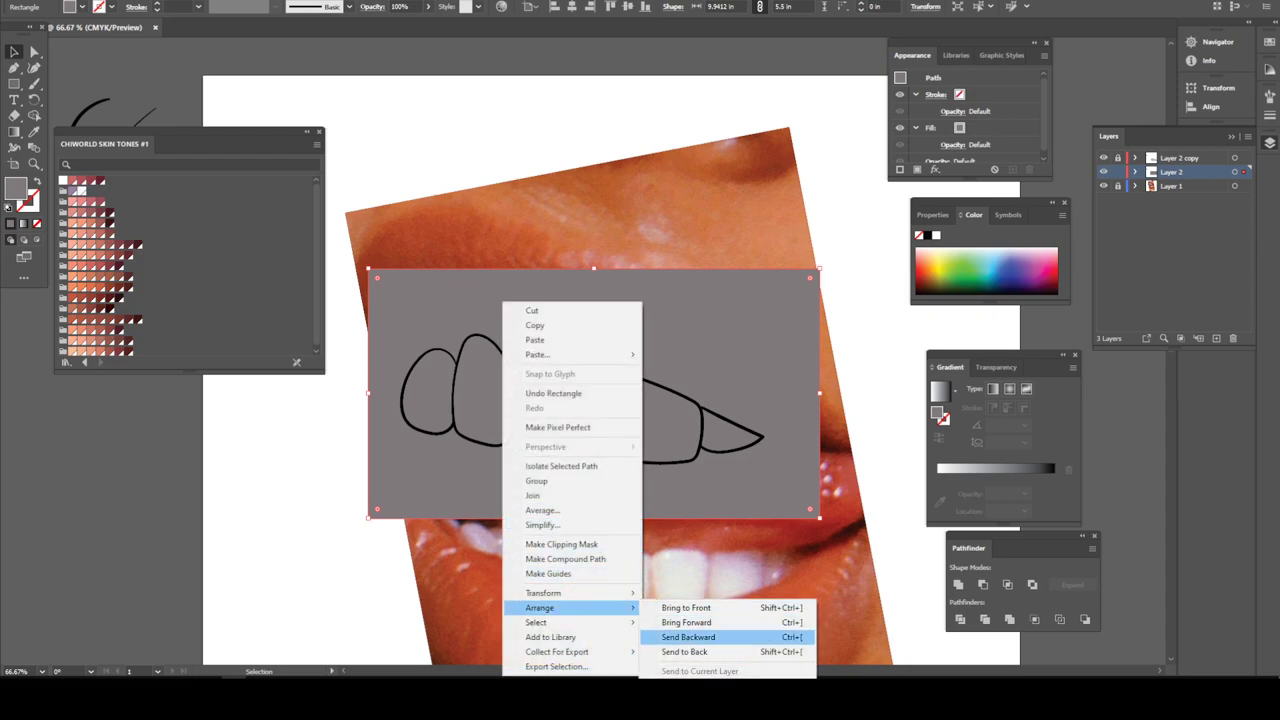
left_click(684, 651)
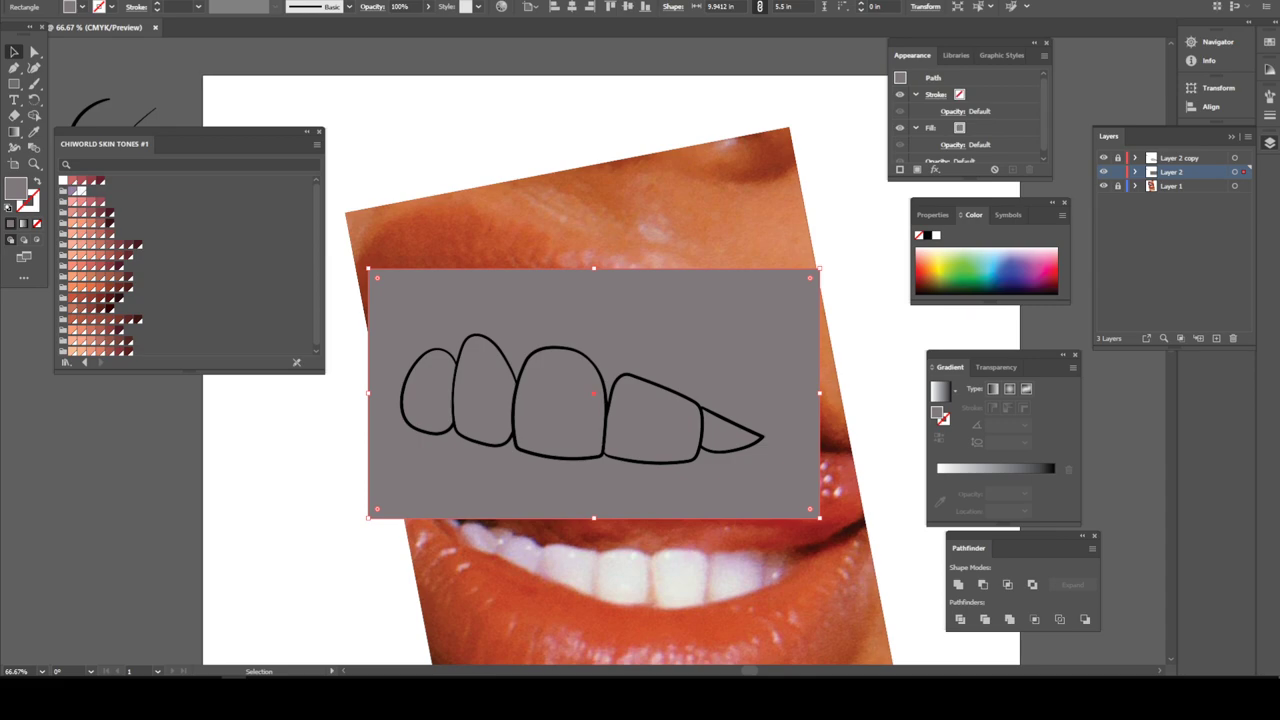
left_click_drag(420, 305, 353, 255)
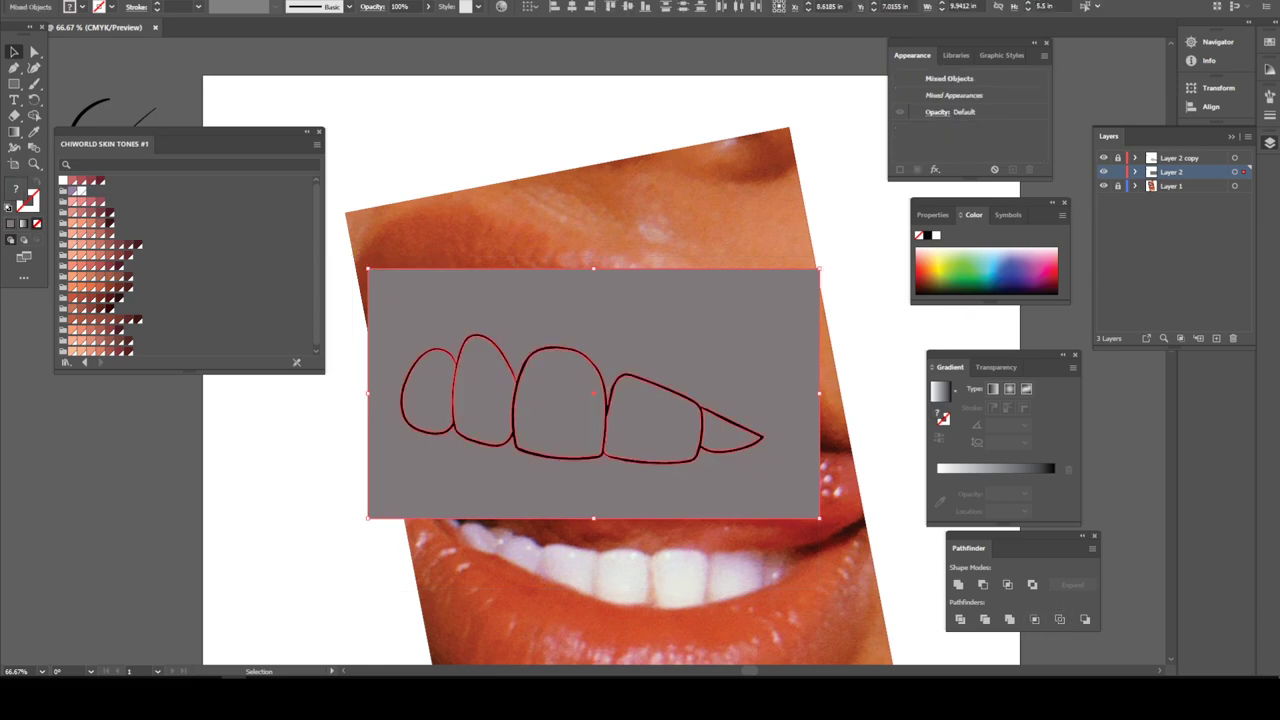
left_click(1009, 619)
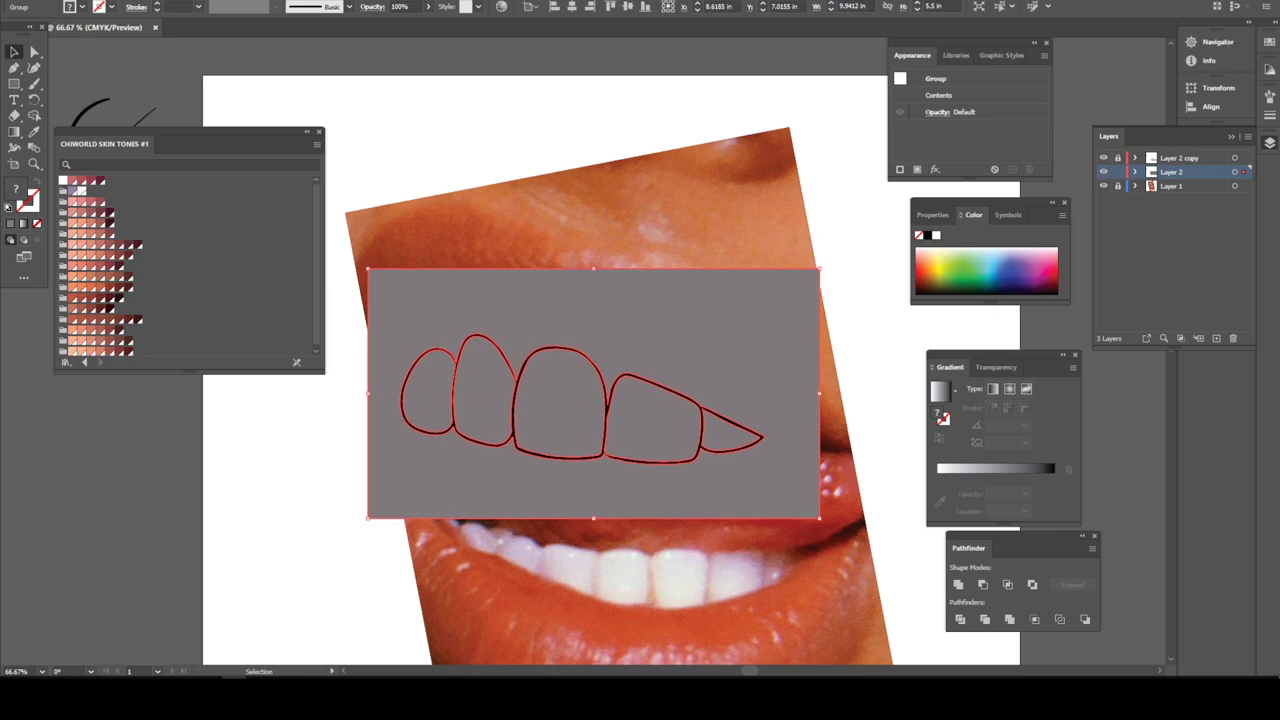
Isolate the merged group and delete the gray area surrounding the teeth, keeping the gray fills inside the outlines
right_click(632, 322)
left_click(700, 482)
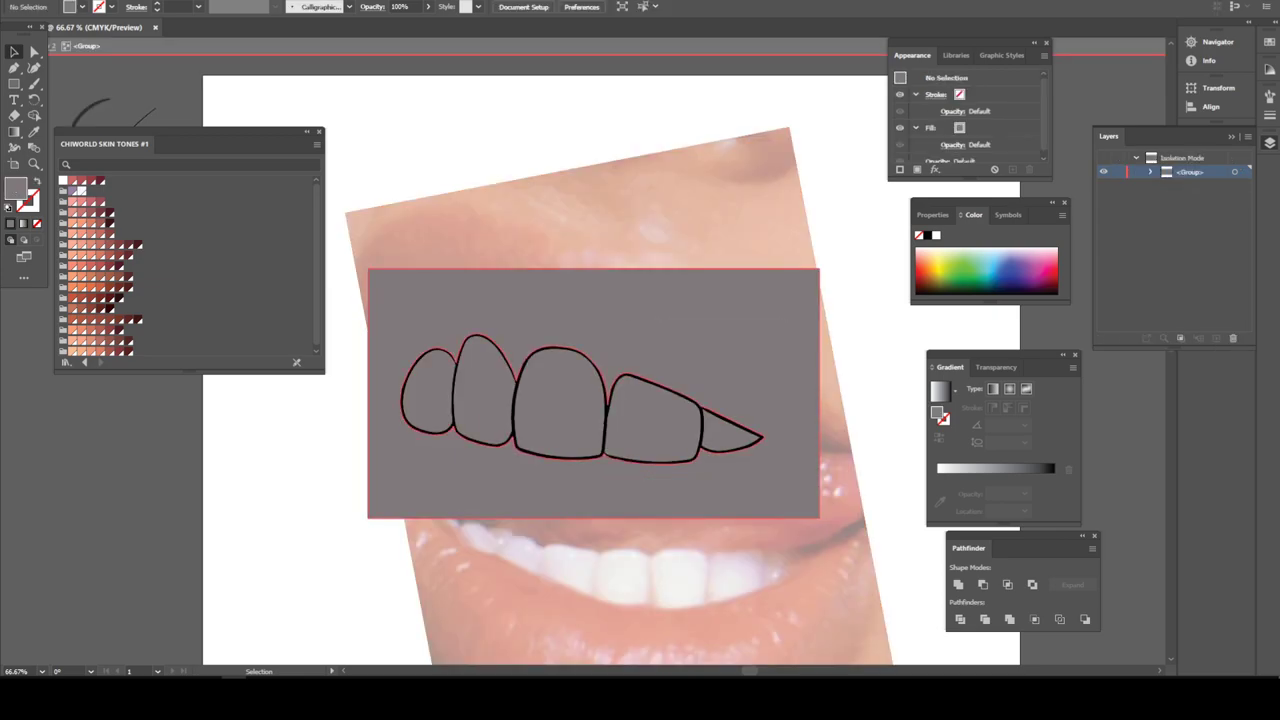
key("ctrl+a")
key("Delete")
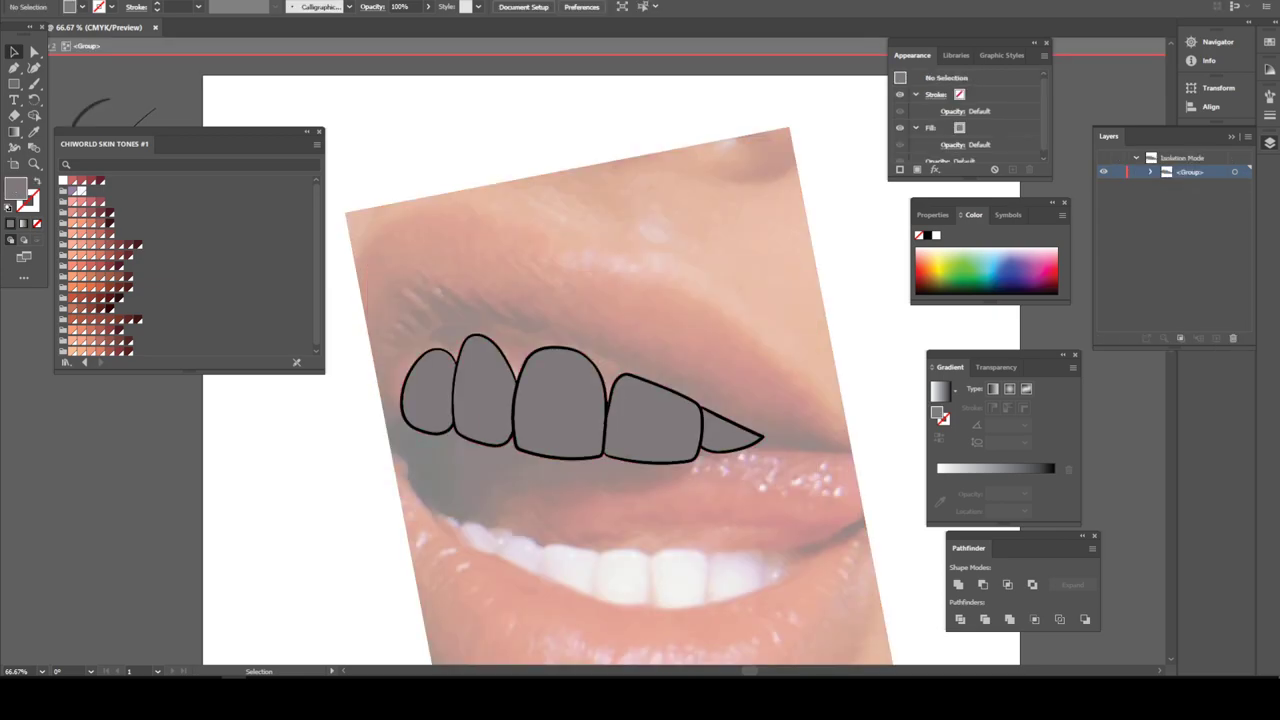
key("Escape")
key("ctrl+plus")
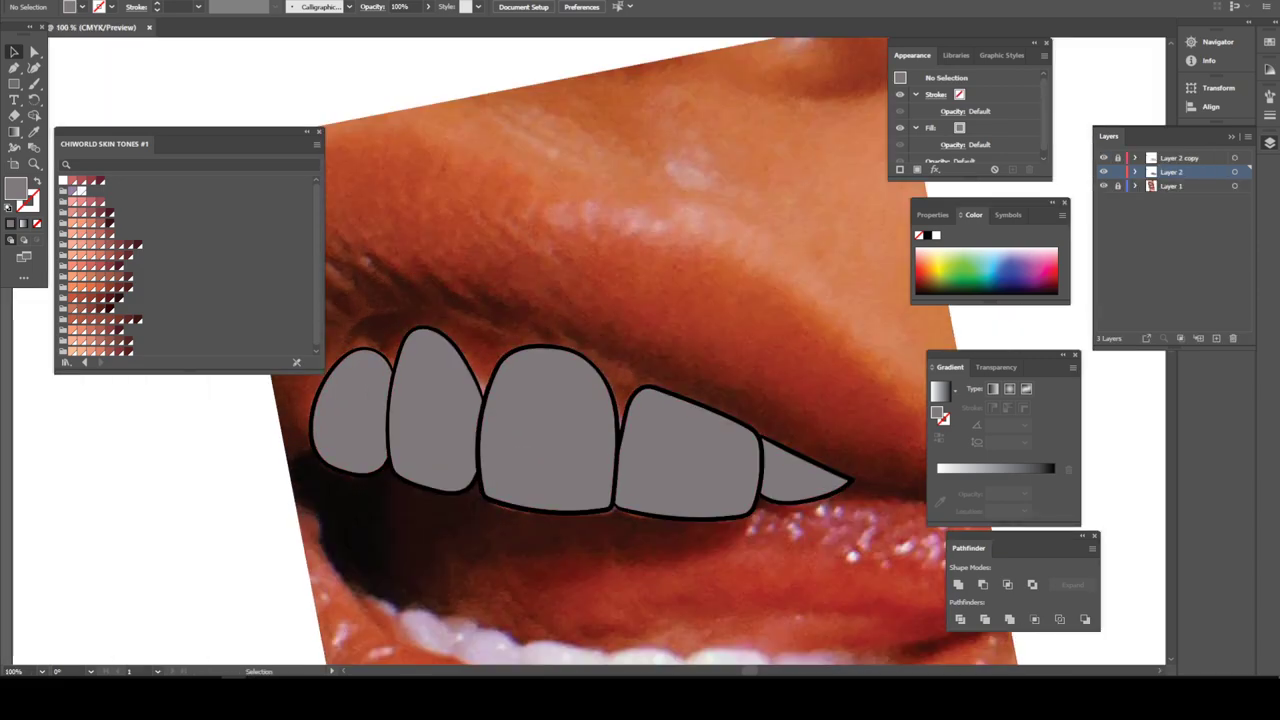
key("ctrl+minus")
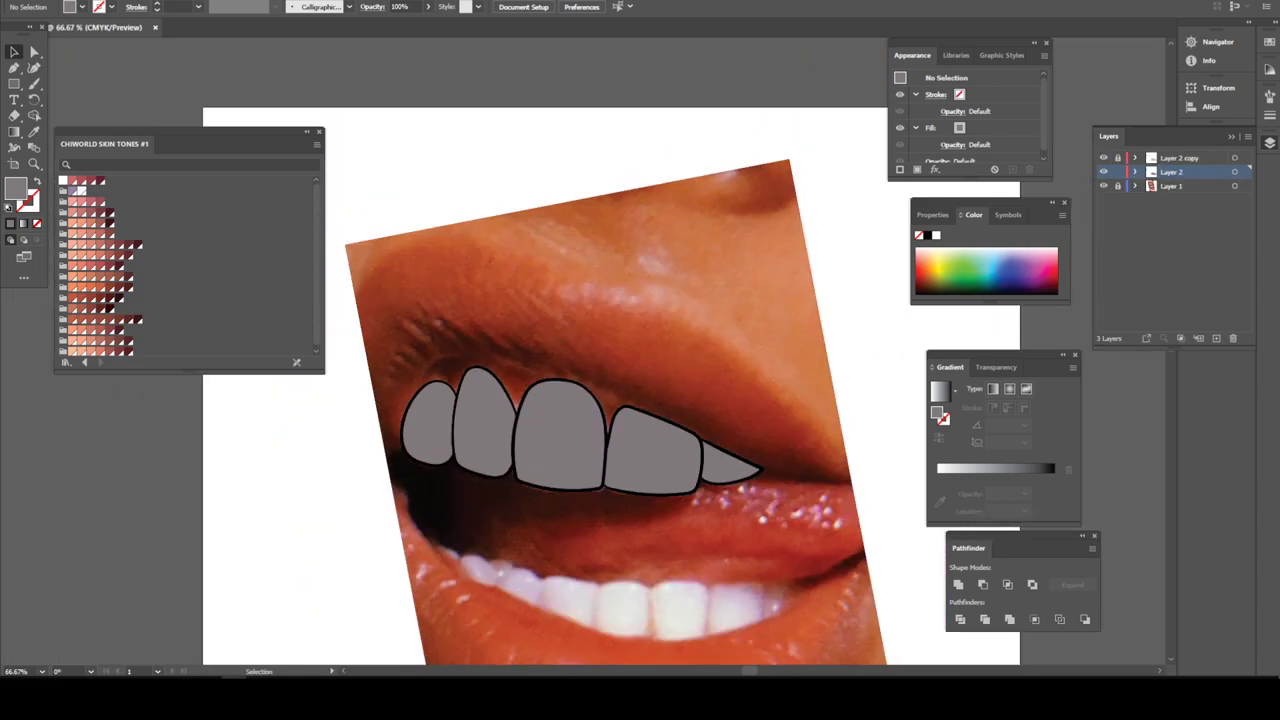
Apply the Canopy Diamond Concrete Tiles material to the gray teeth group with the 3D and Materials effect
left_click_drag(408, 318, 852, 543)
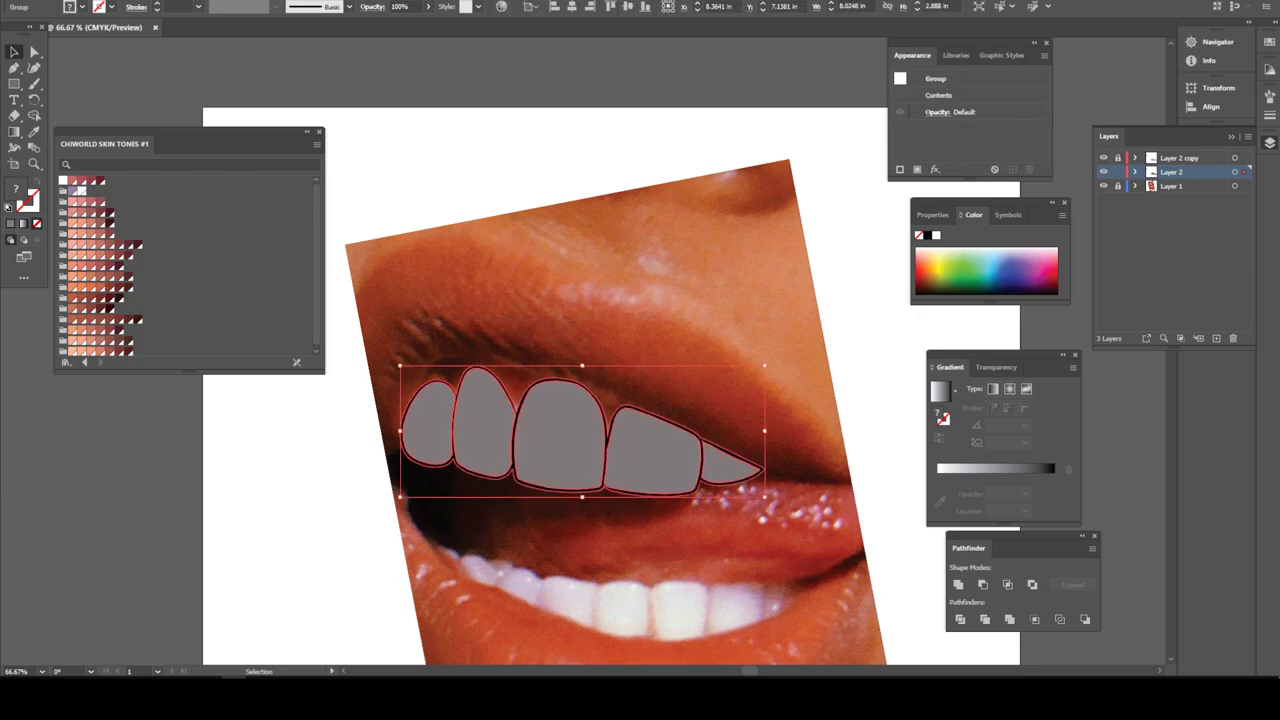
key("alt+c")
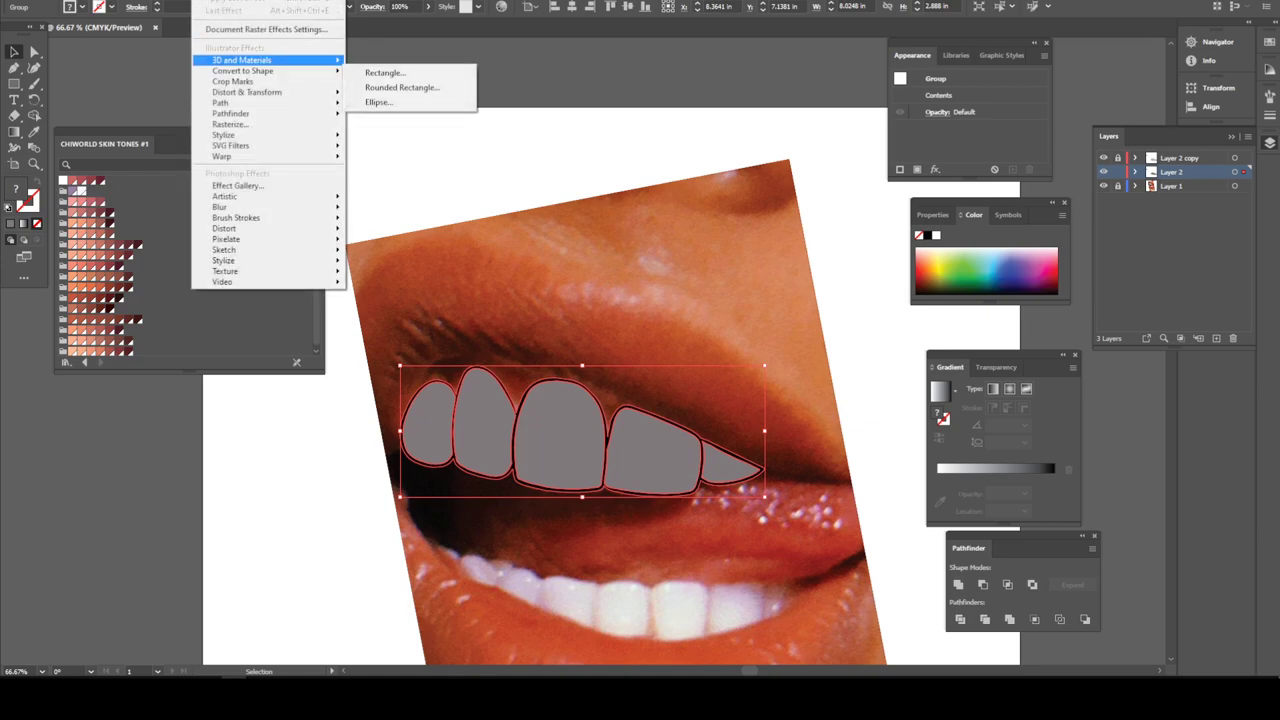
mouse_move(270, 60)
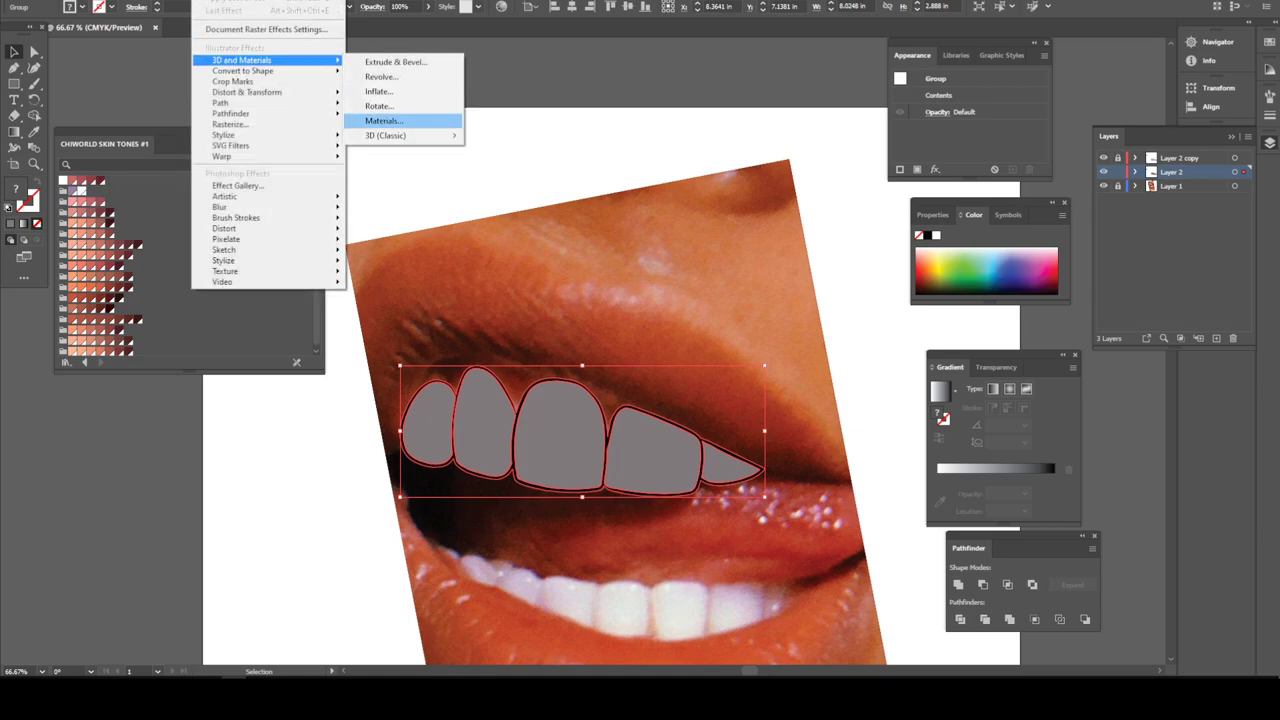
left_click(383, 120)
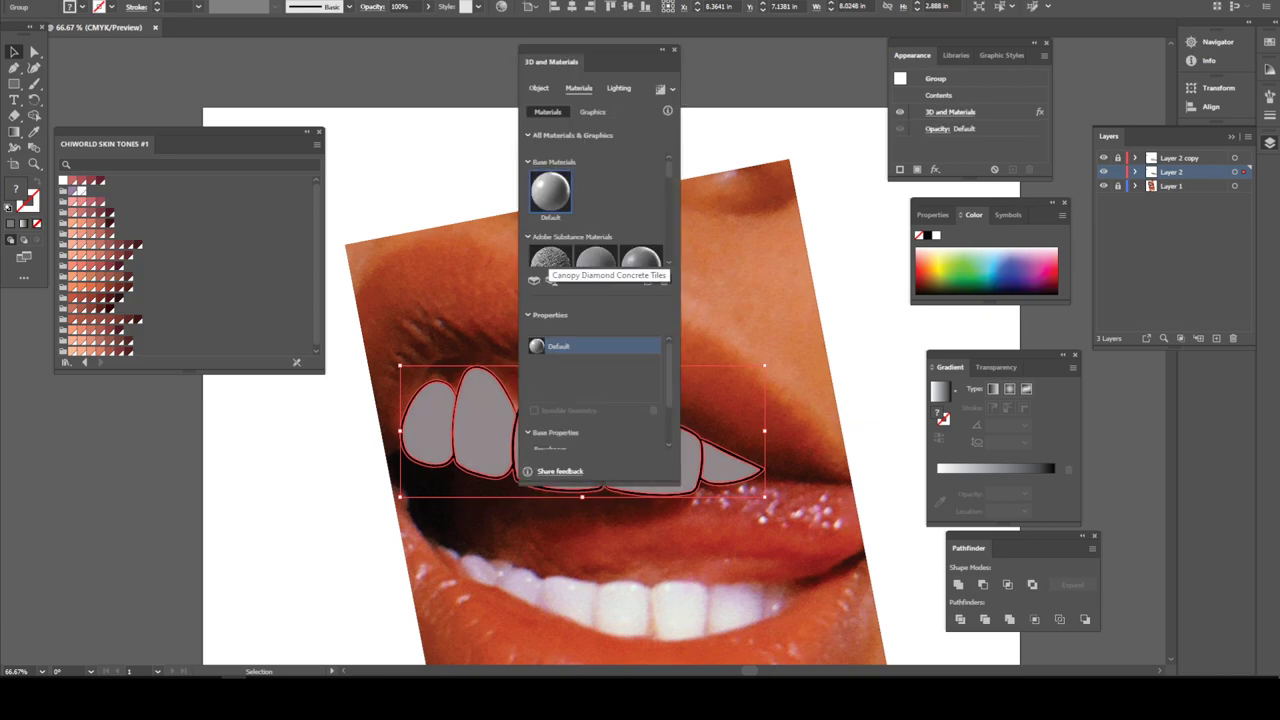
left_click(550, 258)
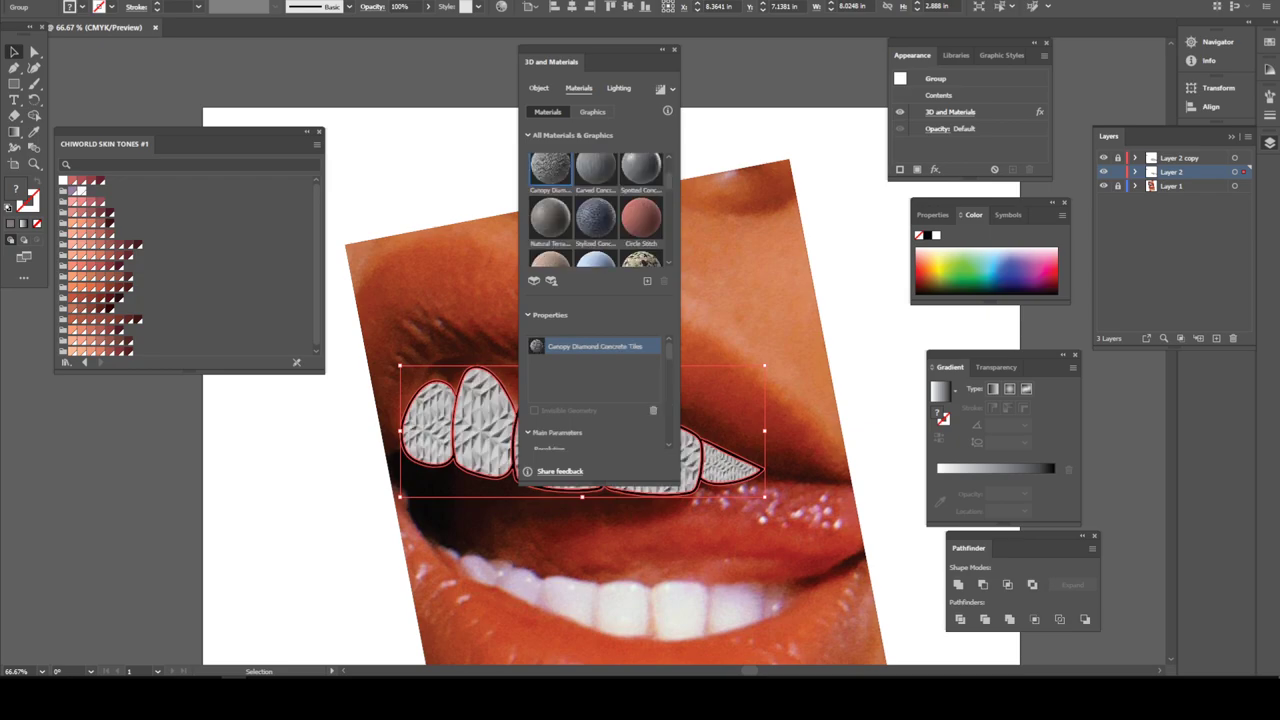
Set the teeth material's Repeat to 73 so the diamond facets are larger
left_click_drag(600, 50, 780, 168)
scroll(830, 500, "down", 3)
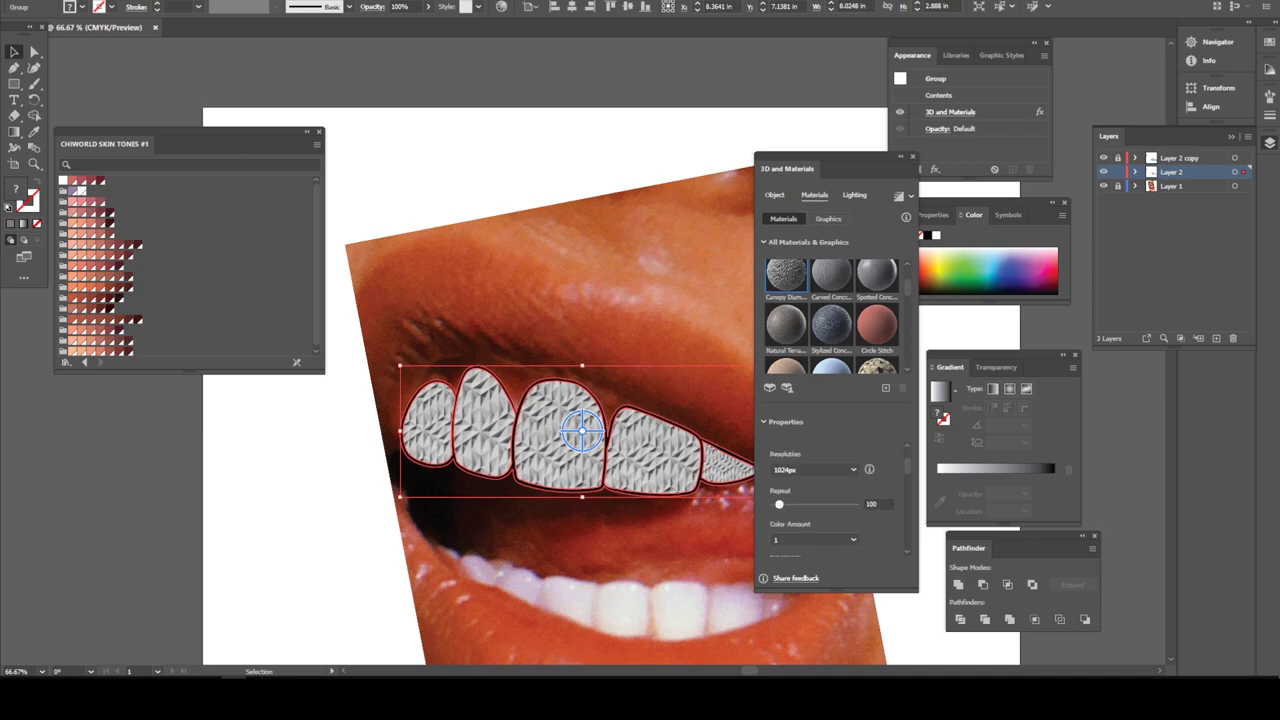
mouse_move(779, 504)
left_mouse_down()
mouse_move(839, 504)
mouse_move(785, 504)
left_mouse_up()
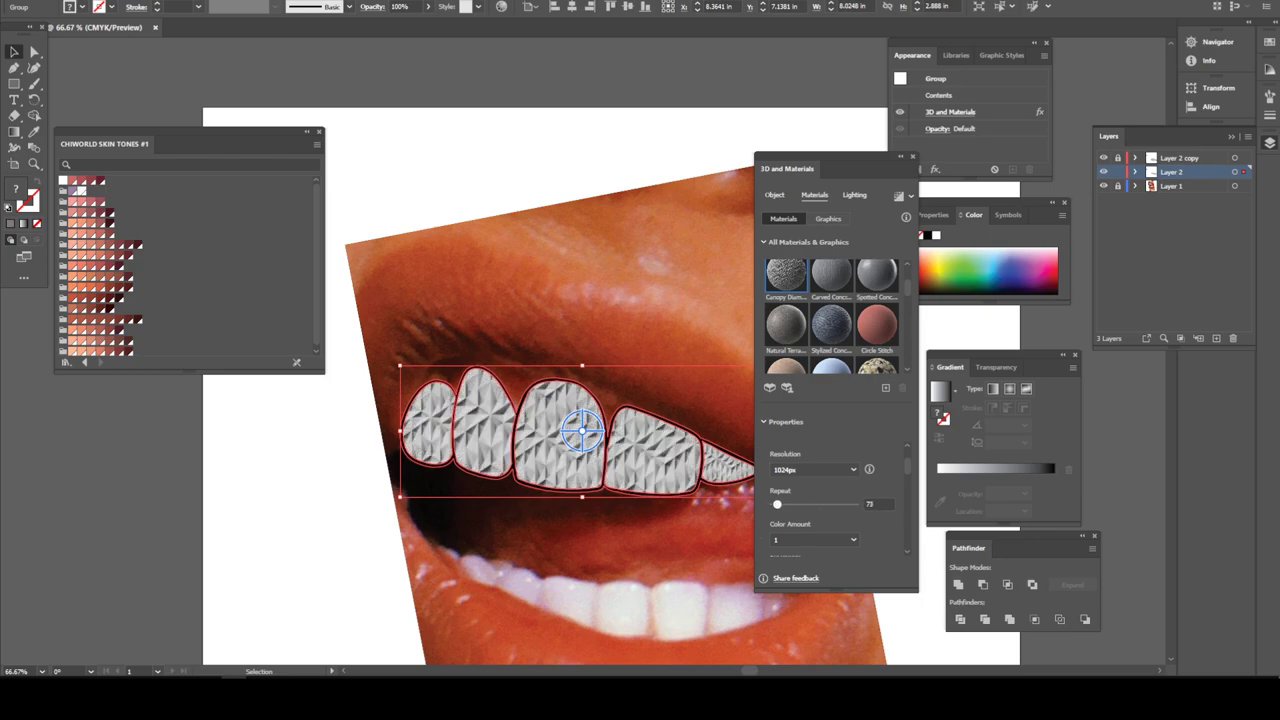
scroll(832, 500, "up", 1)
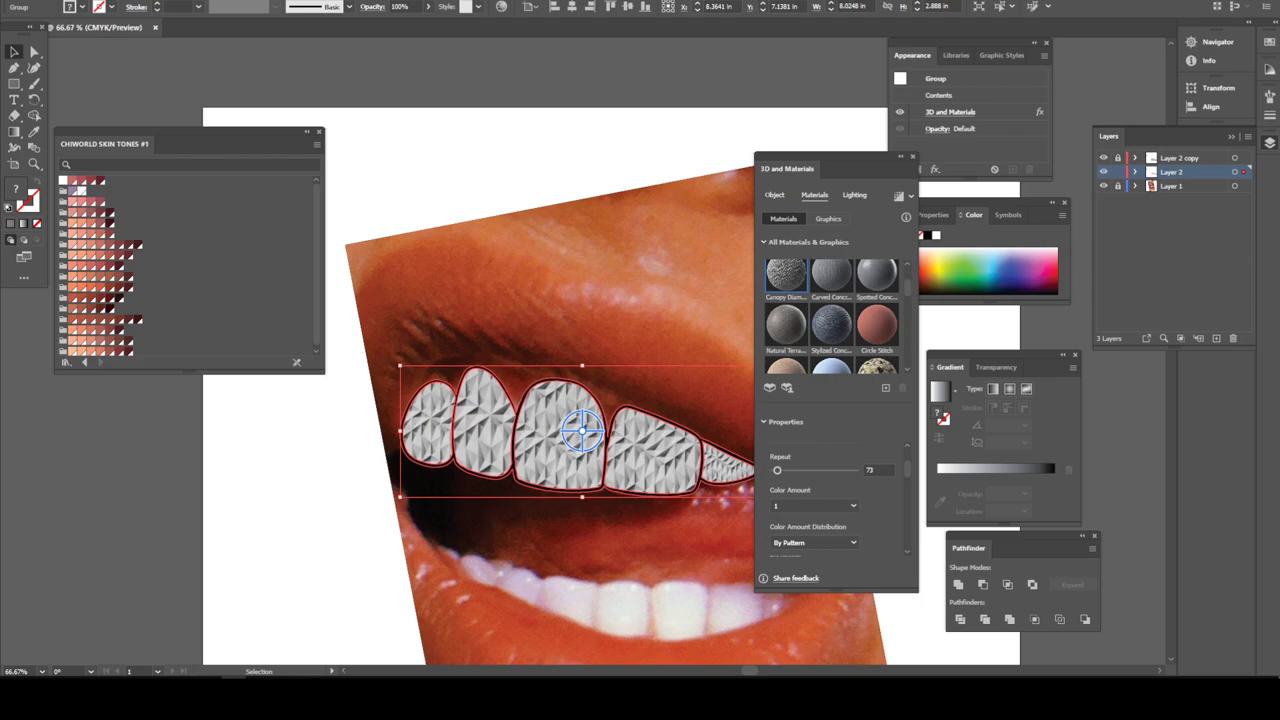
left_click(869, 470)
Lighten the teeth material's primary colour to CCCCCC and clear the selection
scroll(830, 500, "down", 3)
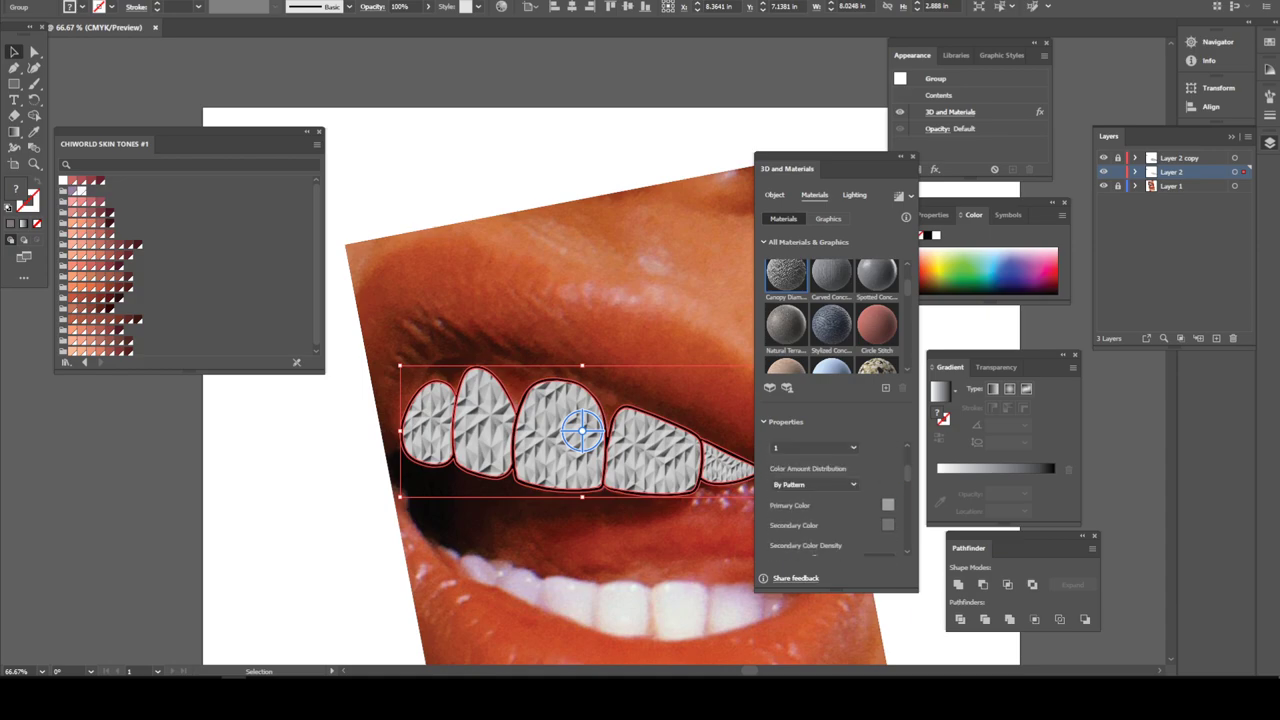
left_click(888, 505)
left_click_drag(906, 476, 892, 460)
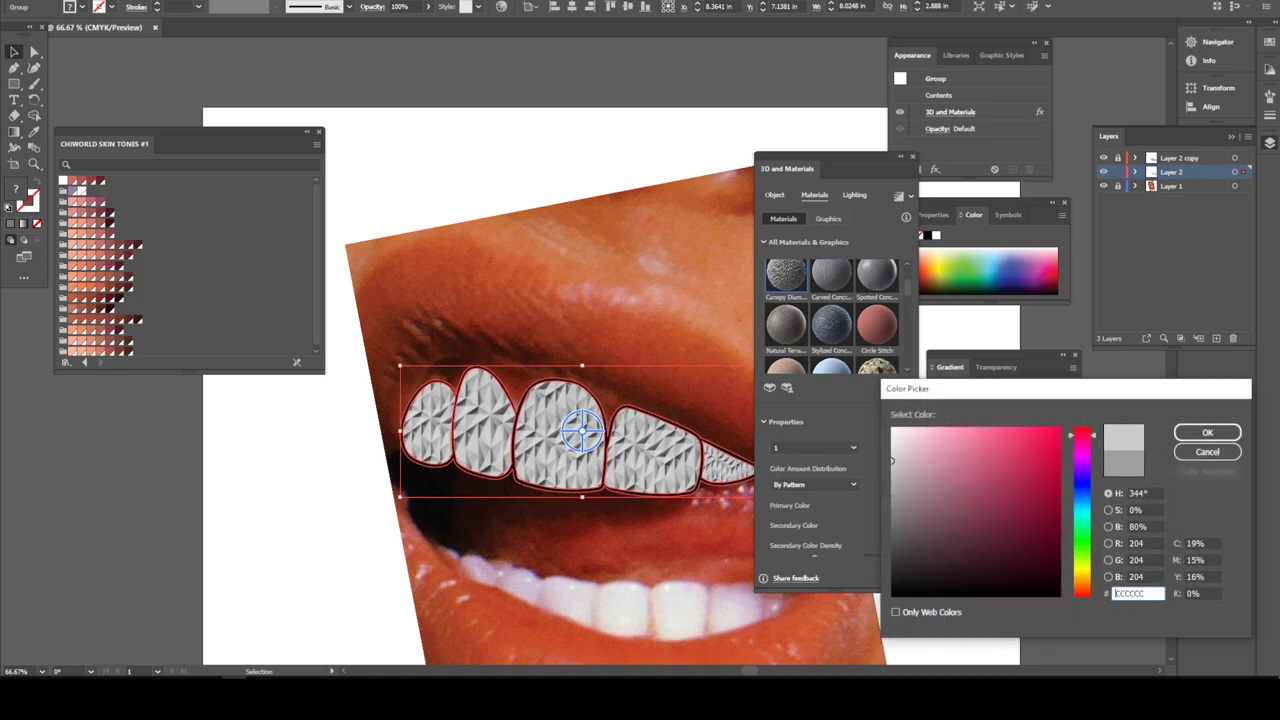
left_click(1207, 432)
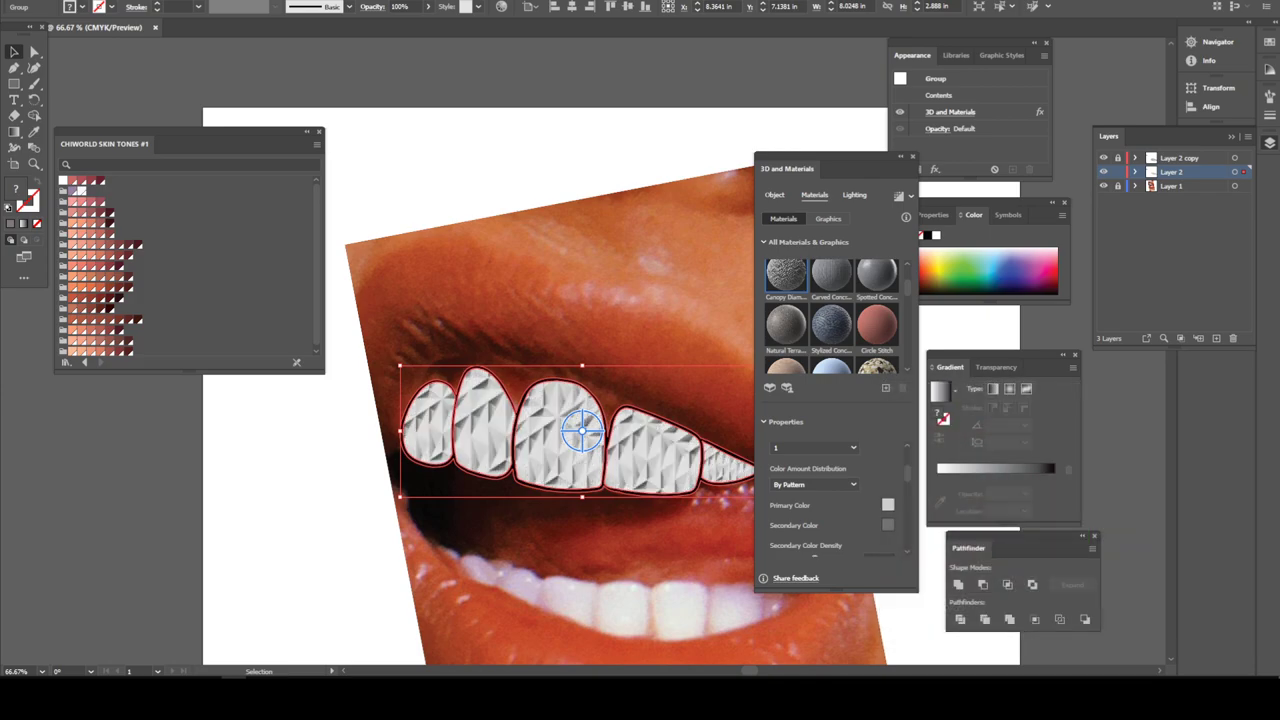
key("ctrl+shift+a")
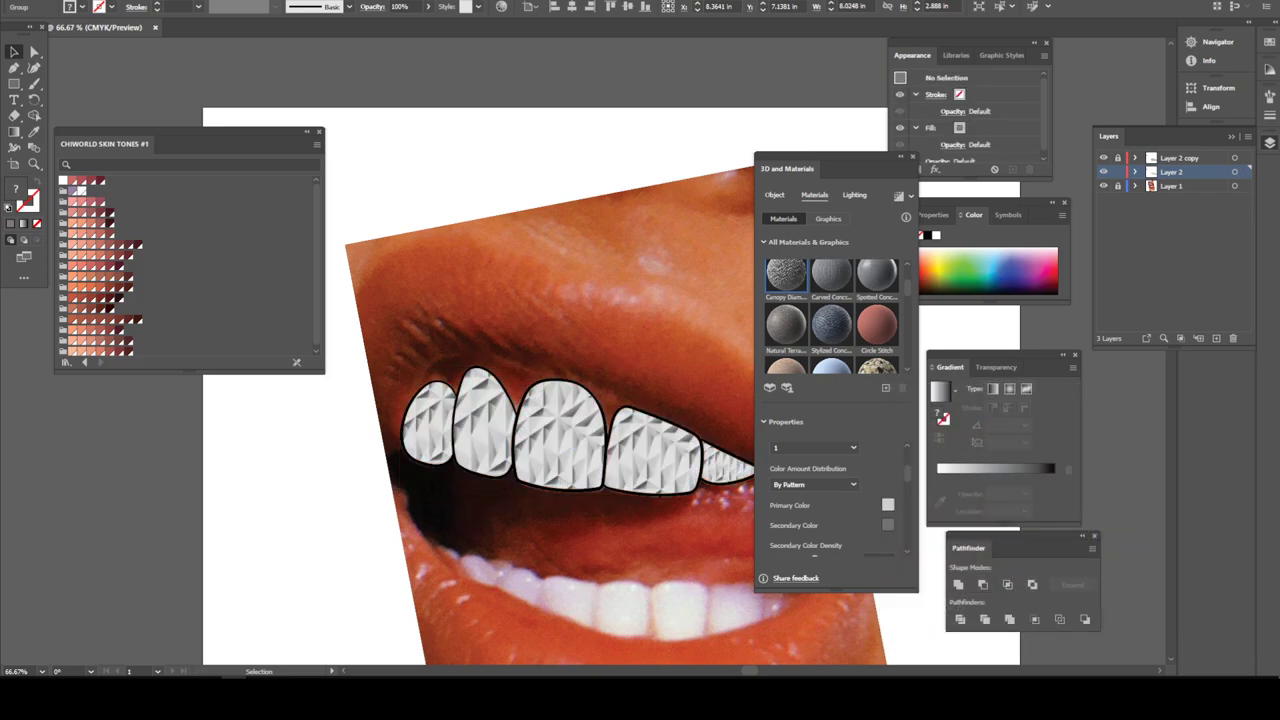
Examine the faceted teeth against the whole mouth photo and artboard
key("ctrl+minus")
key("ctrl+minus")
key("ctrl+minus")
scroll(585, 400, "right", 2)
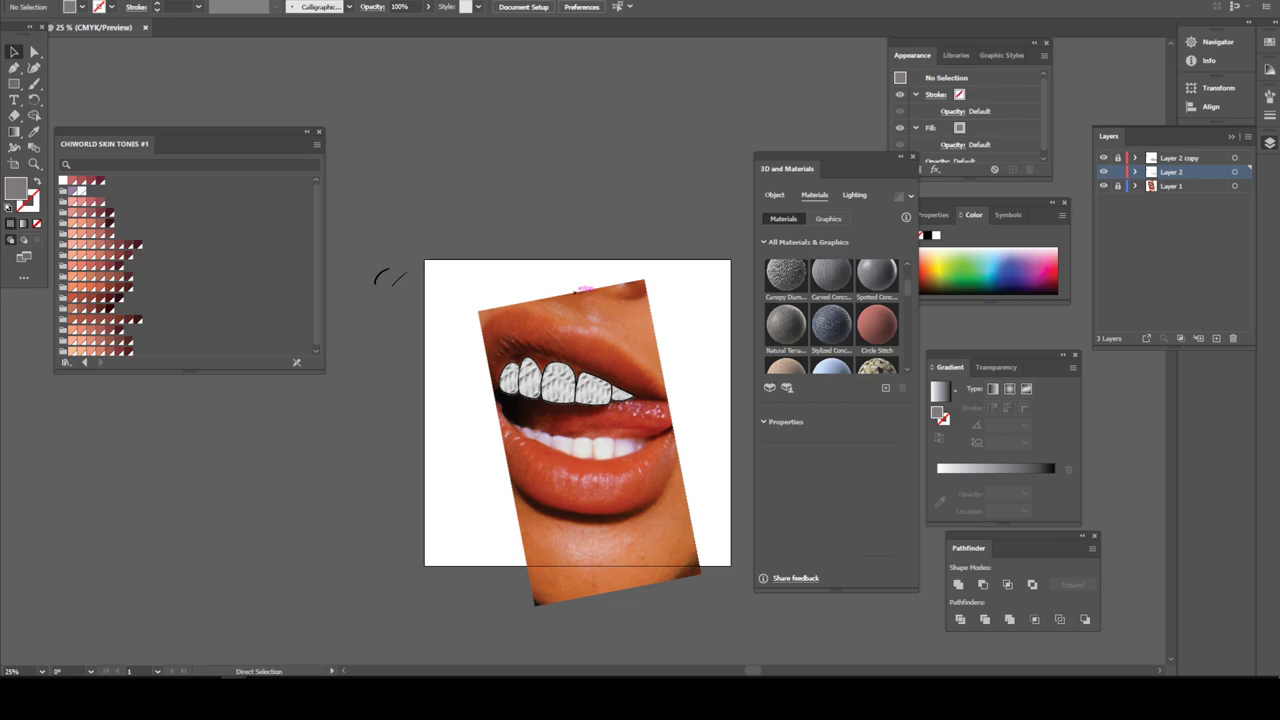
key("ctrl+plus")
key("ctrl+plus")
key("ctrl+plus")
scroll(520, 400, "left", 1)
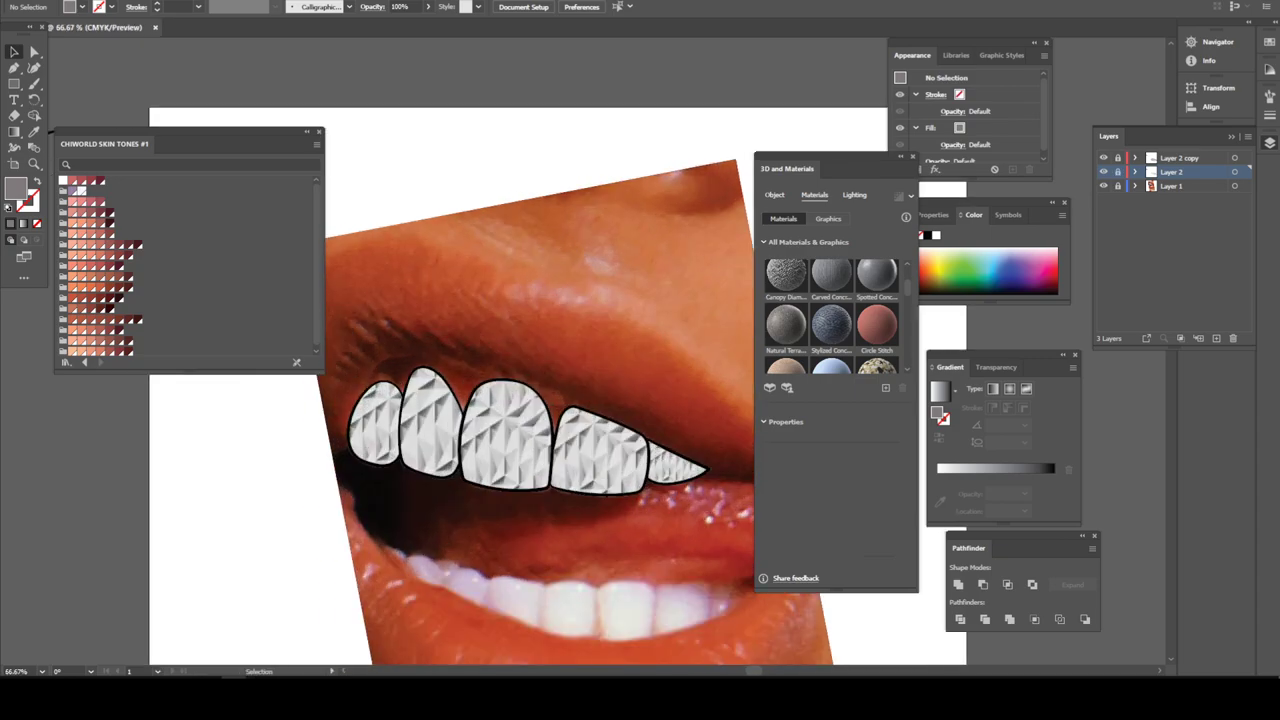
Add a new layer between the locked line-art copy and the locked Layer 2 with the textured teeth
left_click(1216, 338)
key("ctrl+minus")
key("ctrl+plus")
key("ctrl+plus")
scroll(520, 400, "left", 2)
scroll(520, 400, "up", 1)
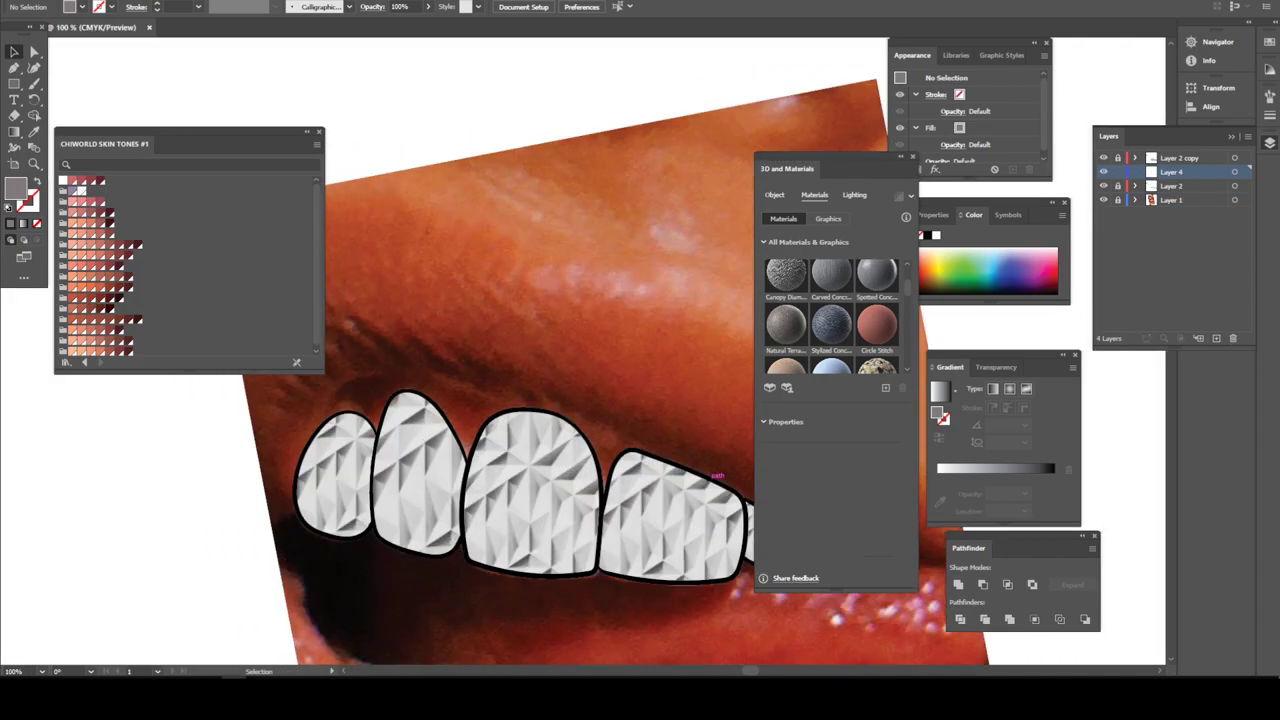
scroll(520, 400, "down", 3)
key("ctrl+equal")
key("ctrl+equal")
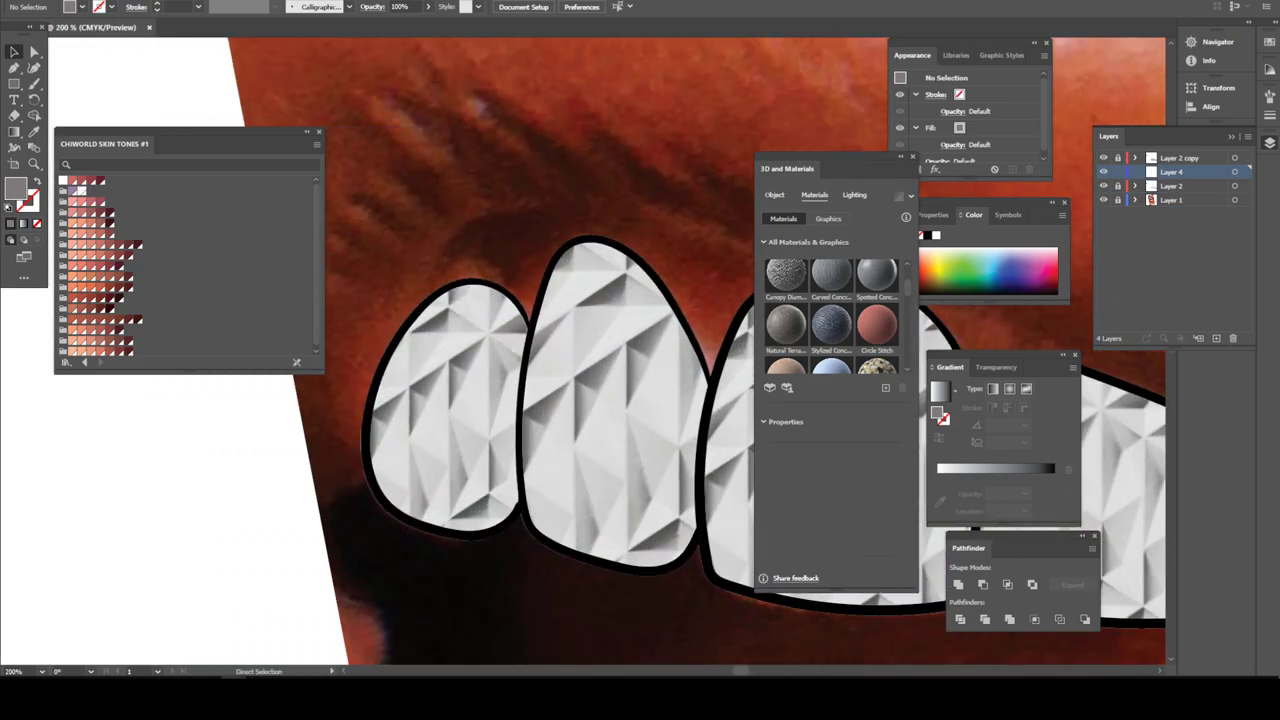
key("ctrl+equal")
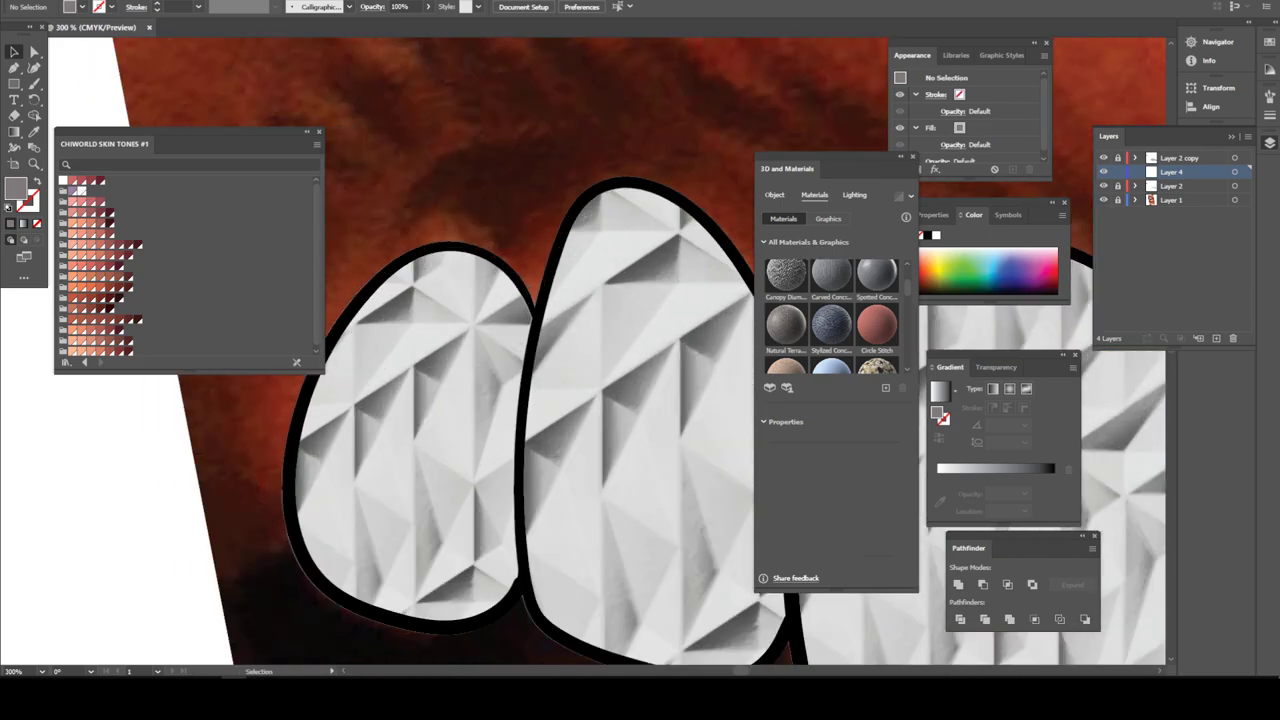
With the Pencil tool set to fill new strokes, draw a gray shadow shape along the outer side of the leftmost upper tooth
left_click(34, 84)
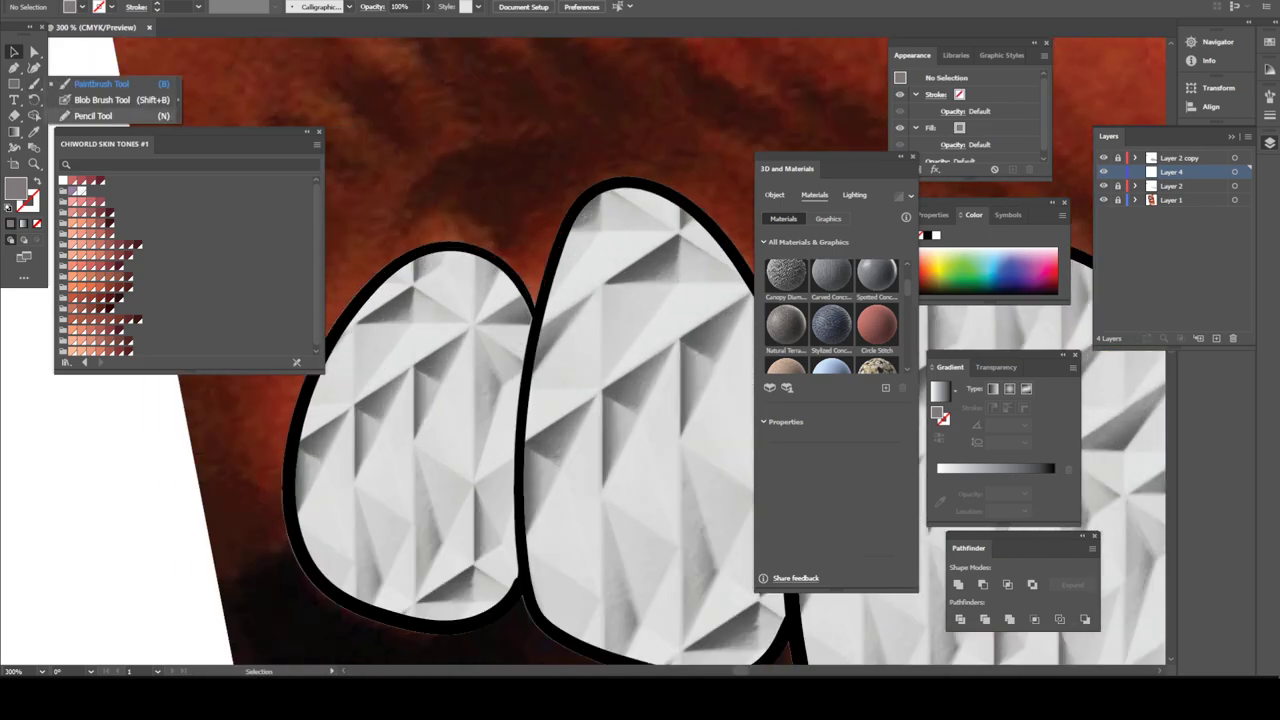
left_click(93, 116)
double_click(34, 84)
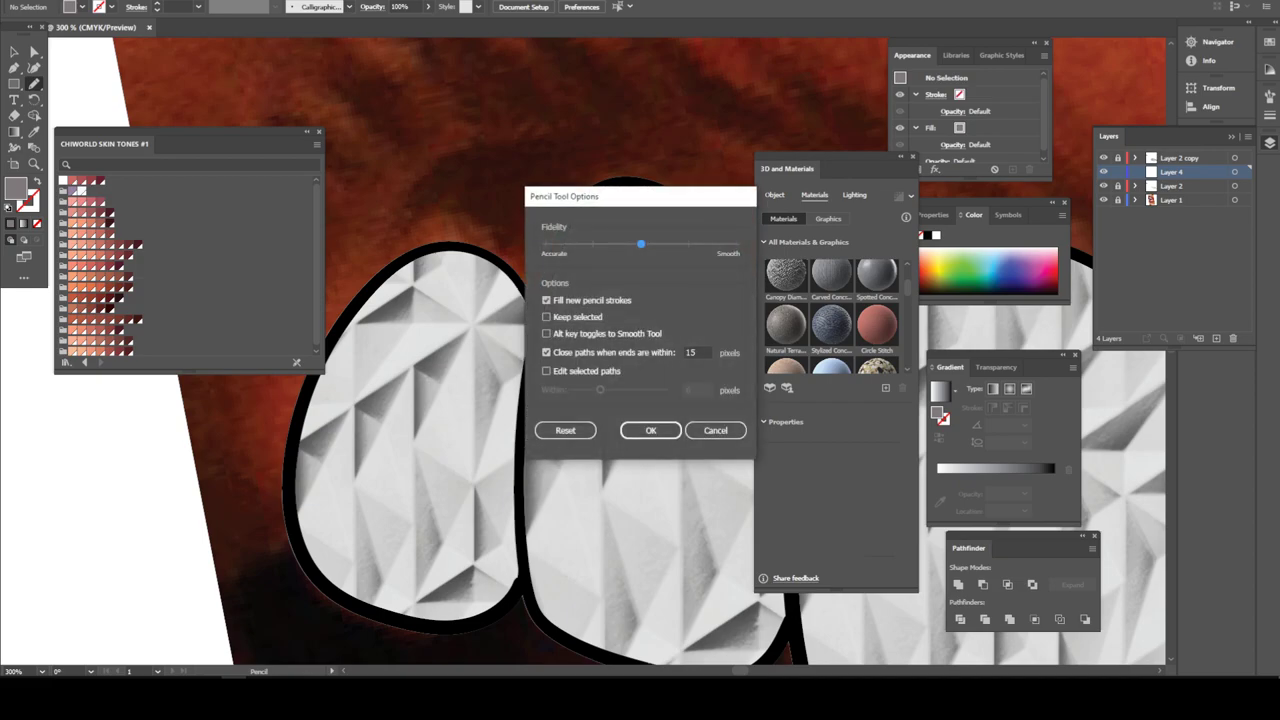
left_click(650, 430)
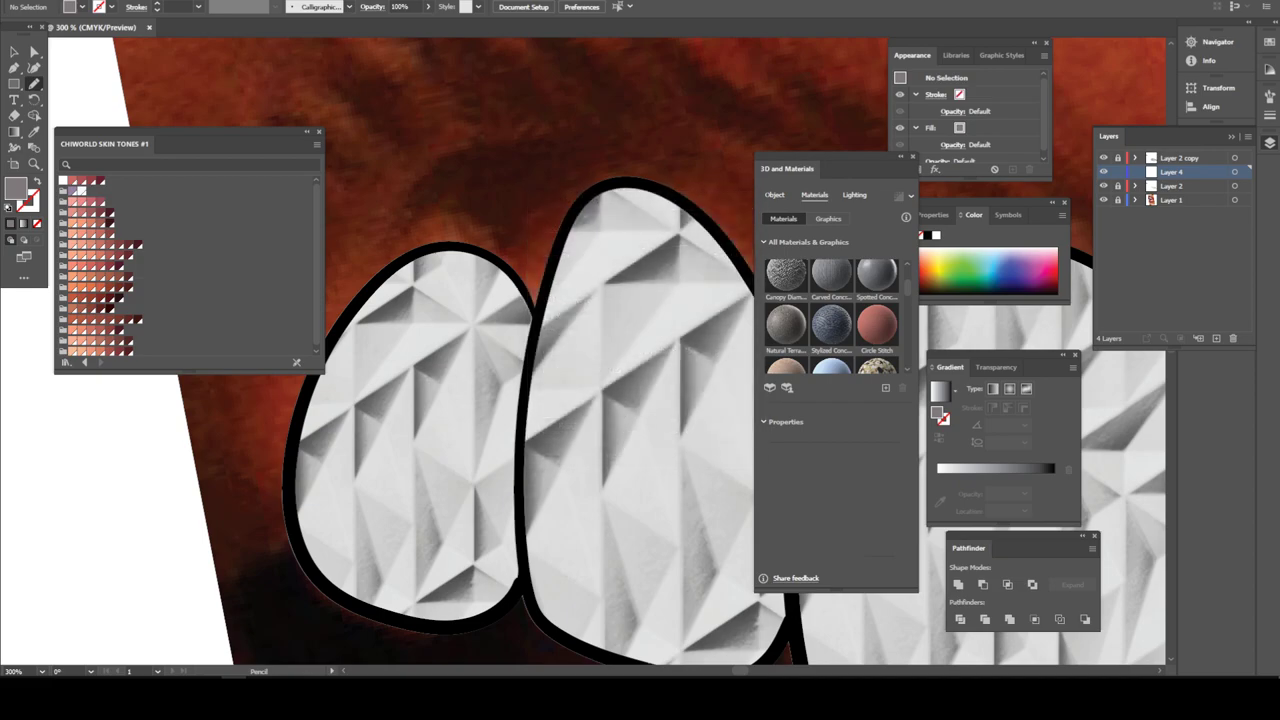
left_click_drag(414, 257, 326, 358)
mouse_move(292, 460)
left_mouse_down()
mouse_move(318, 574)
mouse_move(412, 622)
mouse_move(378, 520)
mouse_move(446, 272)
mouse_move(470, 250)
left_mouse_up()
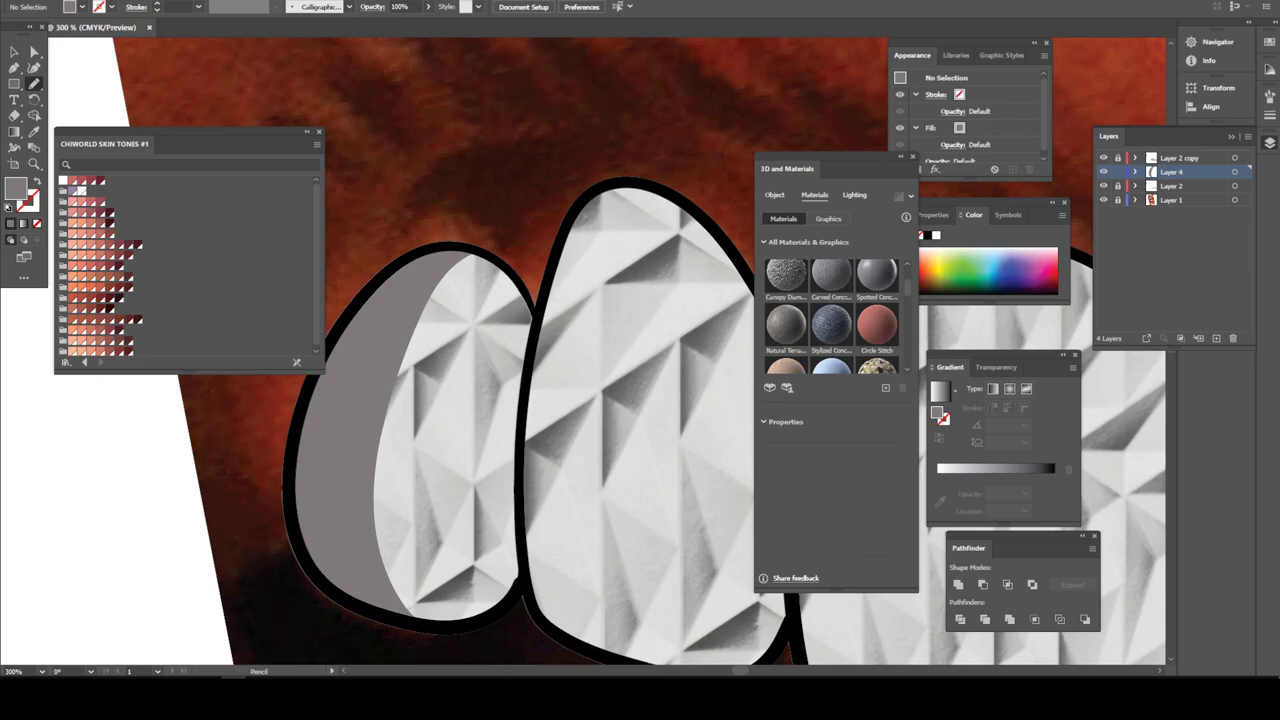
Examine the first tooth's gray shadow shape in relation to the neighbouring teeth
key("ctrl+minus")
key("ctrl+minus")
key("ctrl+minus")
key("ctrl+minus")
key("ctrl+plus")
key("ctrl+plus")
key("ctrl+plus")
key("ctrl+plus")
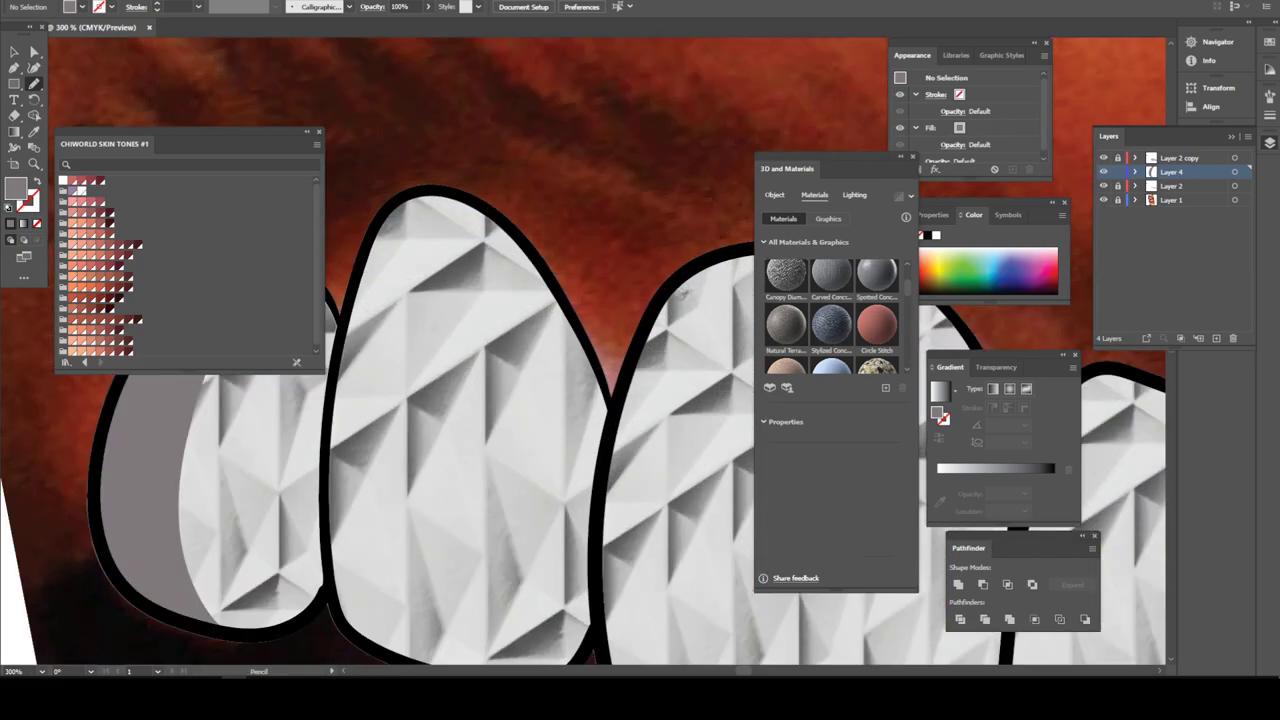
Draw a gray shadow shape with the Pencil tool along the outer side of the second upper tooth from the left
scroll(583, 352, "down", 2)
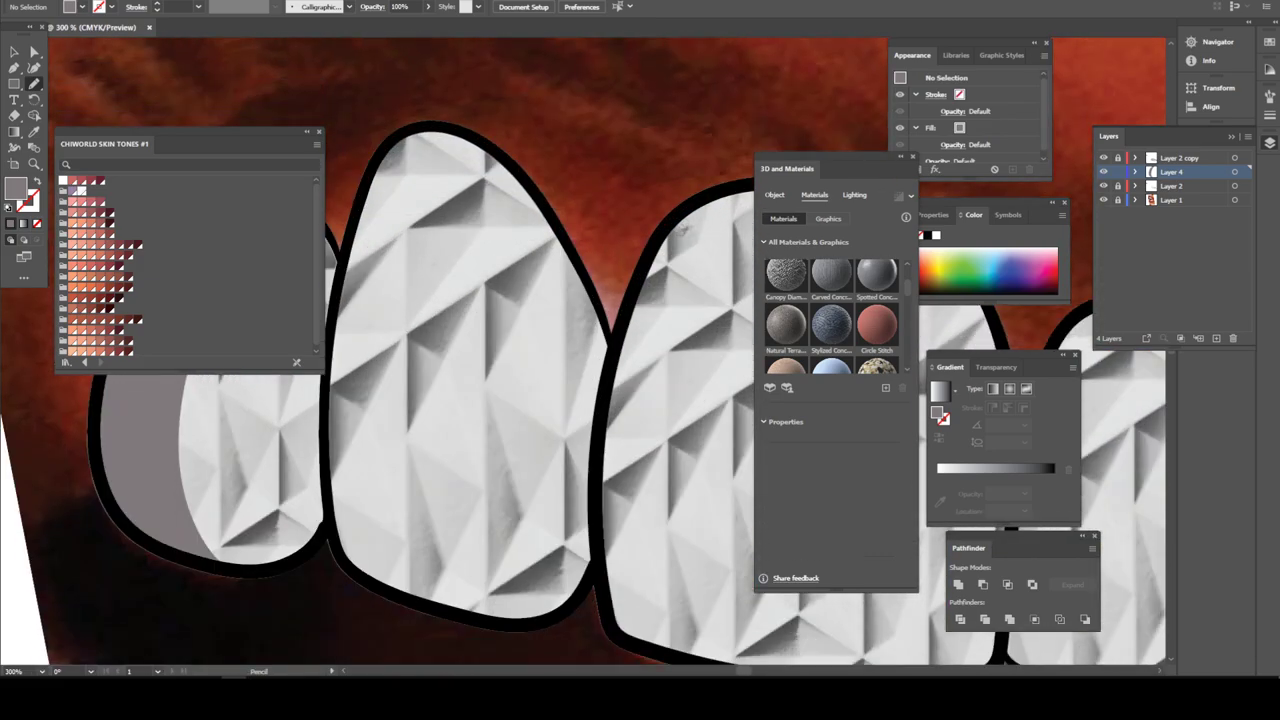
mouse_move(327, 416)
left_mouse_down()
mouse_move(336, 540)
mouse_move(378, 590)
mouse_move(443, 610)
mouse_move(418, 563)
mouse_move(385, 395)
mouse_move(396, 243)
mouse_move(424, 178)
mouse_move(470, 153)
mouse_move(506, 162)
mouse_move(466, 131)
mouse_move(400, 128)
mouse_move(378, 158)
mouse_move(327, 340)
left_mouse_up()
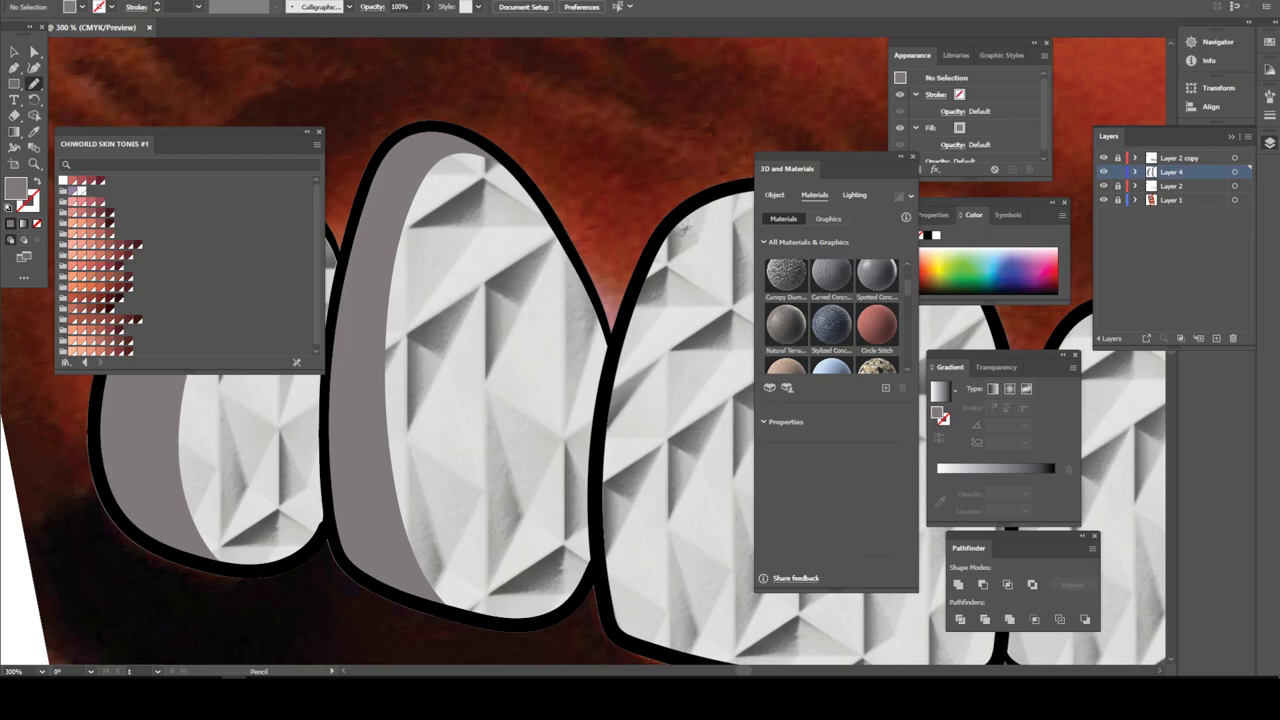
Draw a gray shadow shape over the small rightmost upper tooth, leaving an oval of texture uncovered at its lower edge
key("ctrl+minus")
key("ctrl+minus")
key("ctrl+minus")
key("ctrl+minus")
key("ctrl+minus")
key("ctrl+minus")
key("ctrl+equal")
key("ctrl+equal")
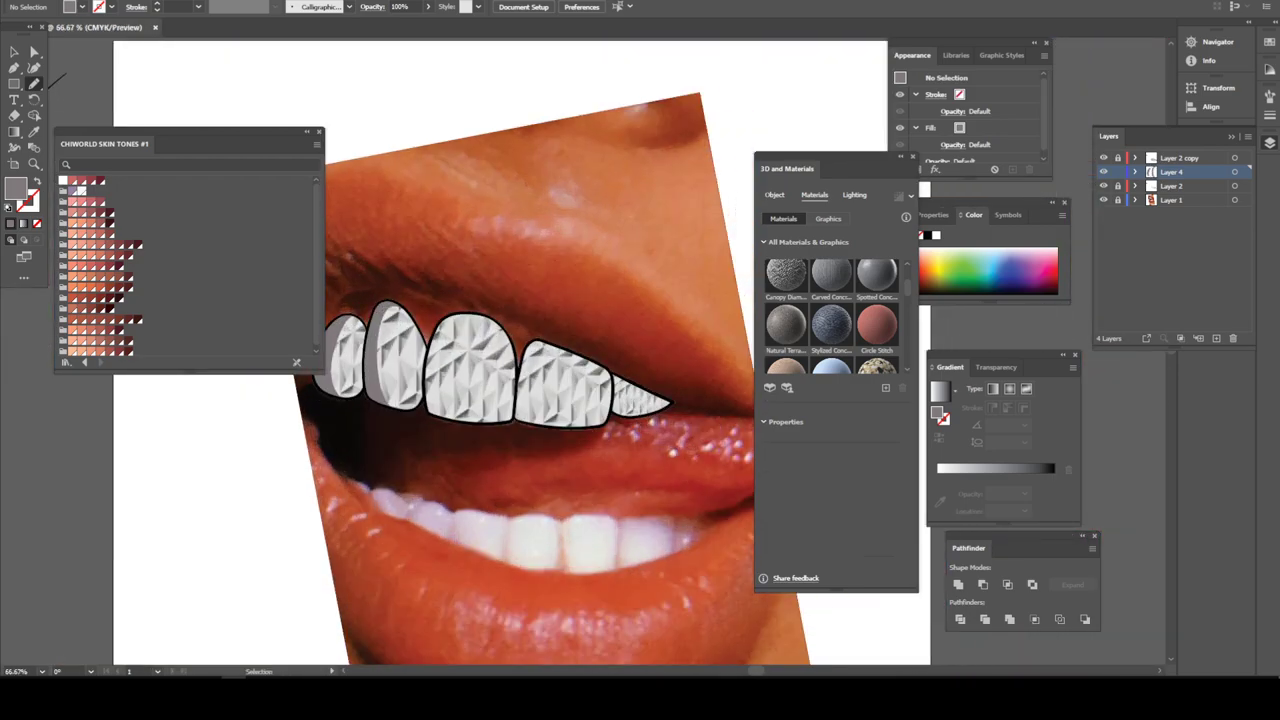
key("ctrl+plus")
key("ctrl+plus")
key("ctrl+plus")
key("ctrl+plus")
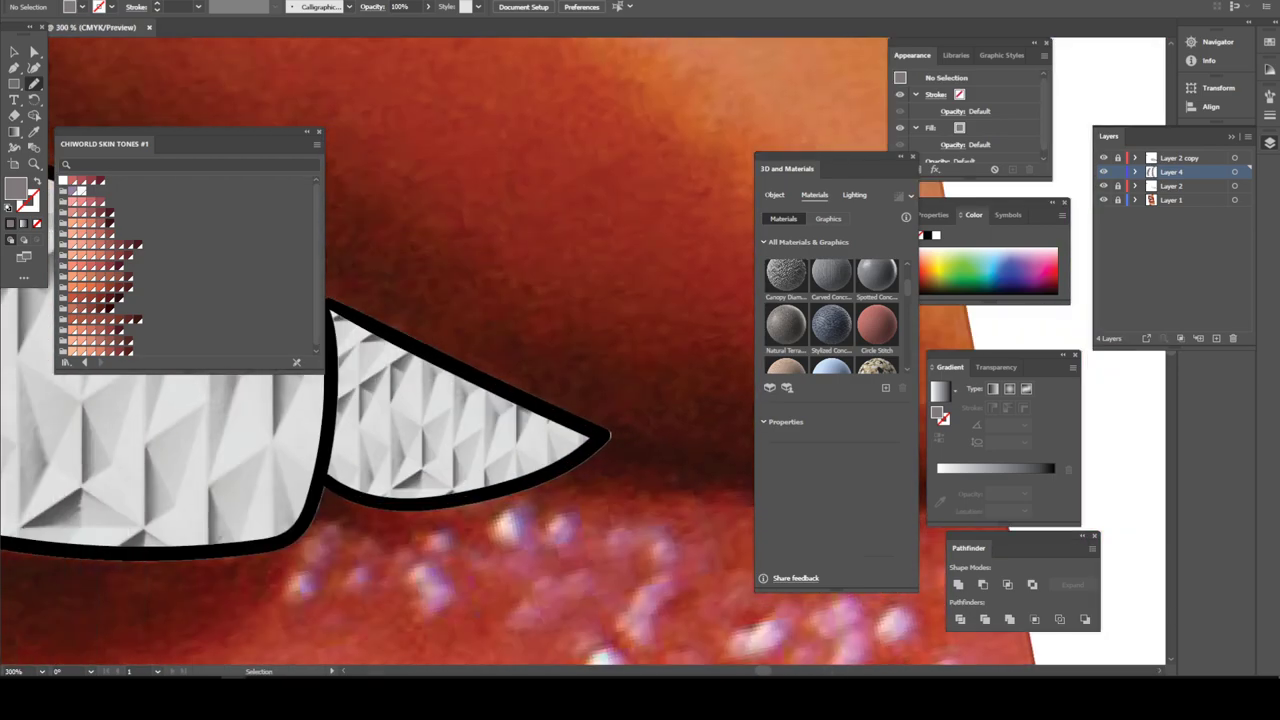
key("ctrl+plus")
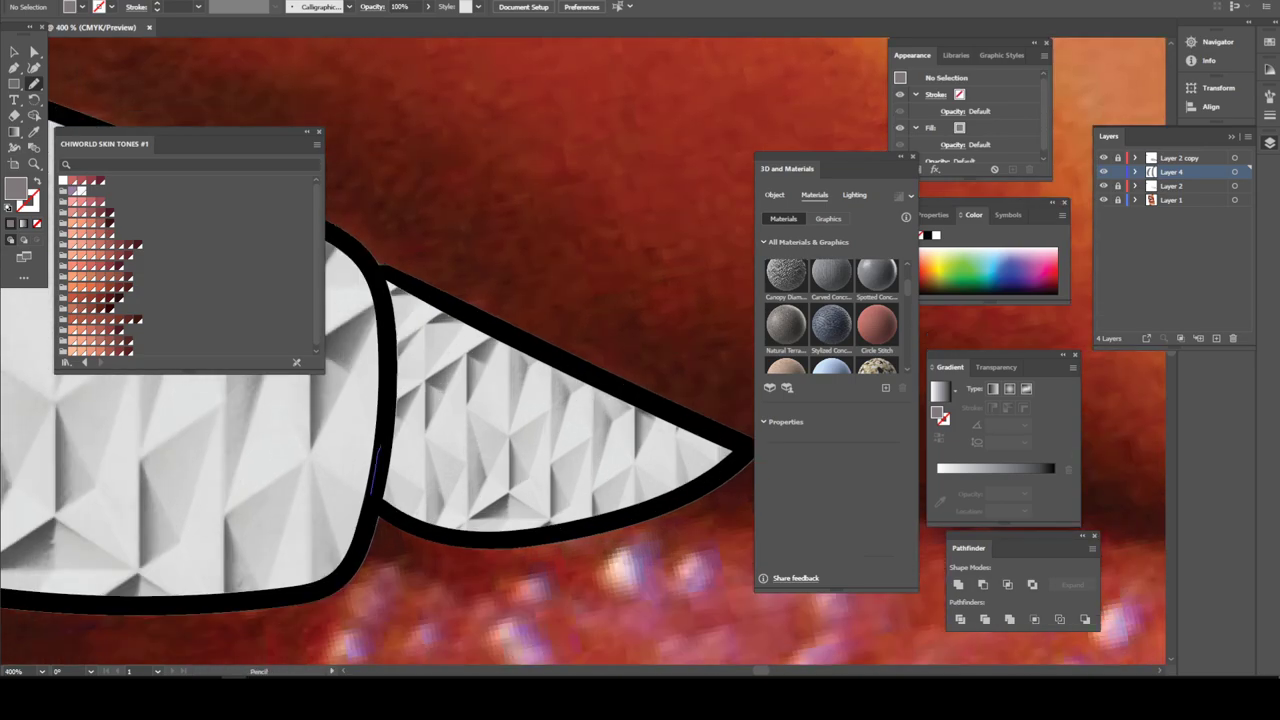
mouse_move(378, 489)
left_mouse_down()
mouse_move(458, 536)
mouse_move(440, 504)
mouse_move(483, 431)
mouse_move(570, 420)
mouse_move(625, 473)
mouse_move(616, 510)
mouse_move(696, 485)
mouse_move(736, 452)
mouse_move(628, 388)
mouse_move(382, 290)
left_mouse_up()
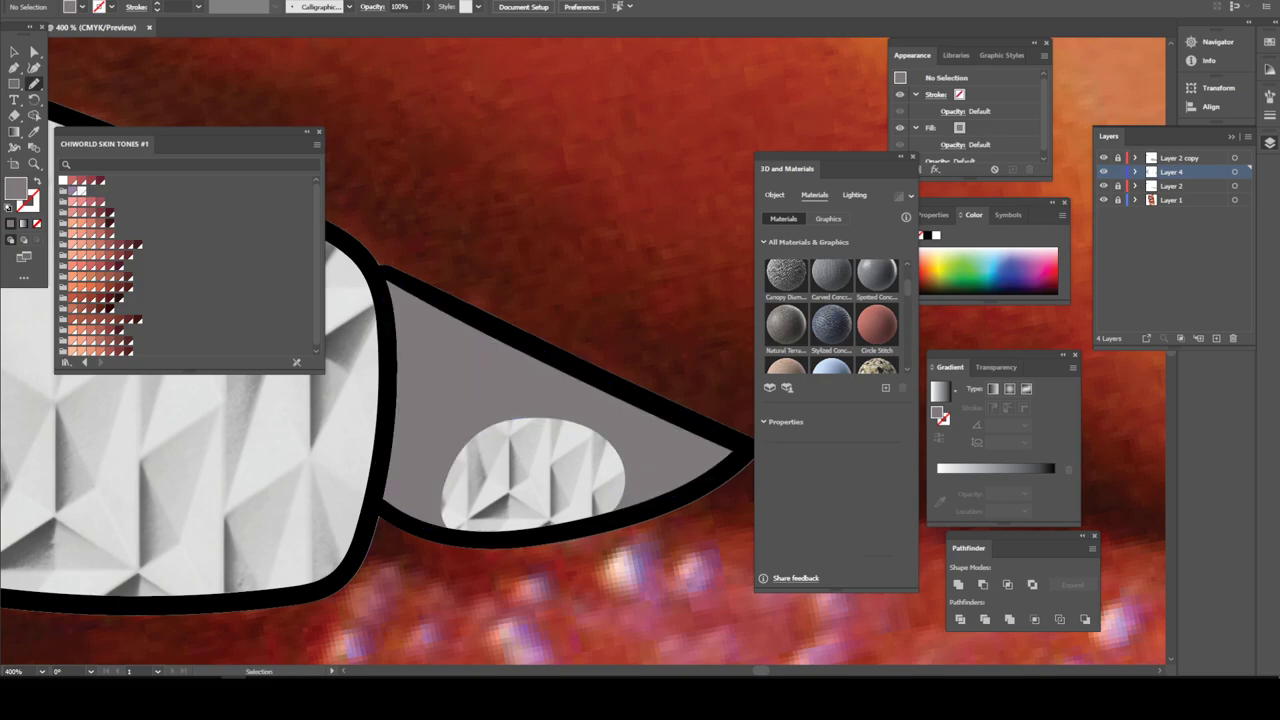
Draw a gray shadow shape across the upper part of the fourth tooth, curving from its inner edge to the rightmost tooth
scroll(715, 342, "down", 2)
scroll(342, 325, "up", 1)
scroll(342, 325, "up", 3)
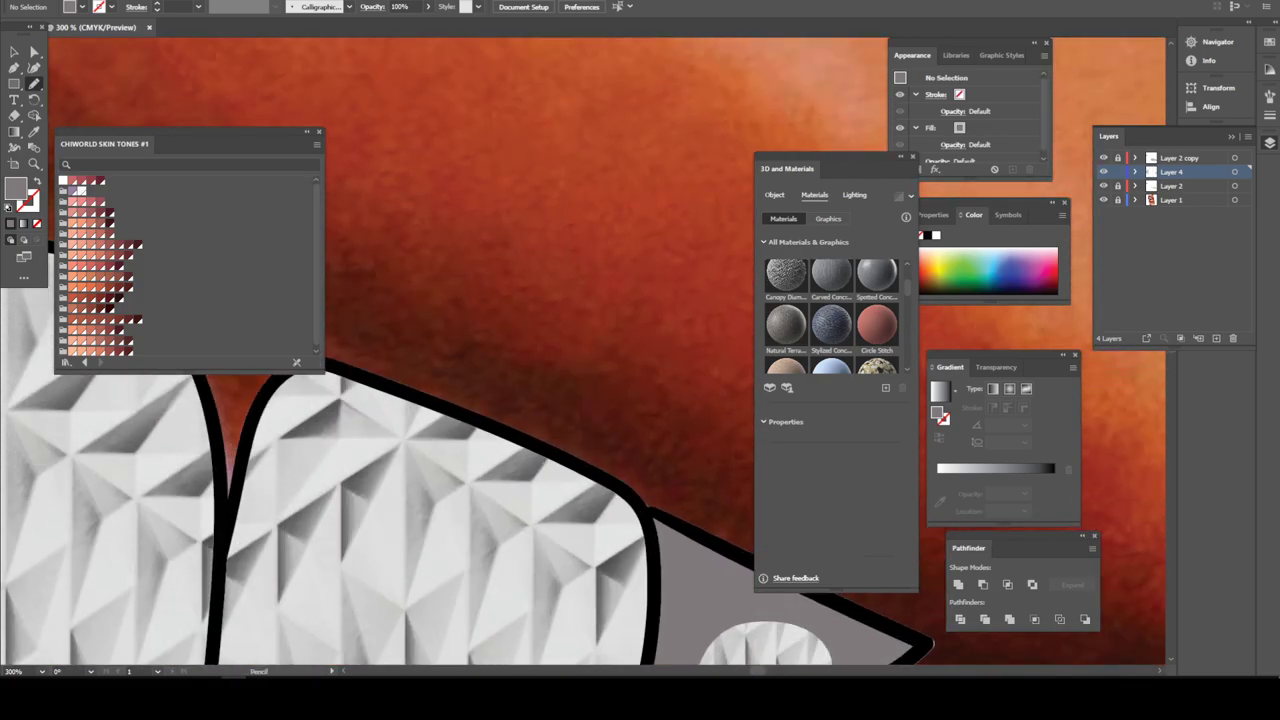
scroll(583, 350, "up", 2)
mouse_move(295, 401)
left_mouse_down()
mouse_move(243, 486)
mouse_move(221, 609)
mouse_move(263, 564)
mouse_move(480, 565)
mouse_move(597, 618)
mouse_move(647, 663)
mouse_move(652, 560)
left_mouse_up()
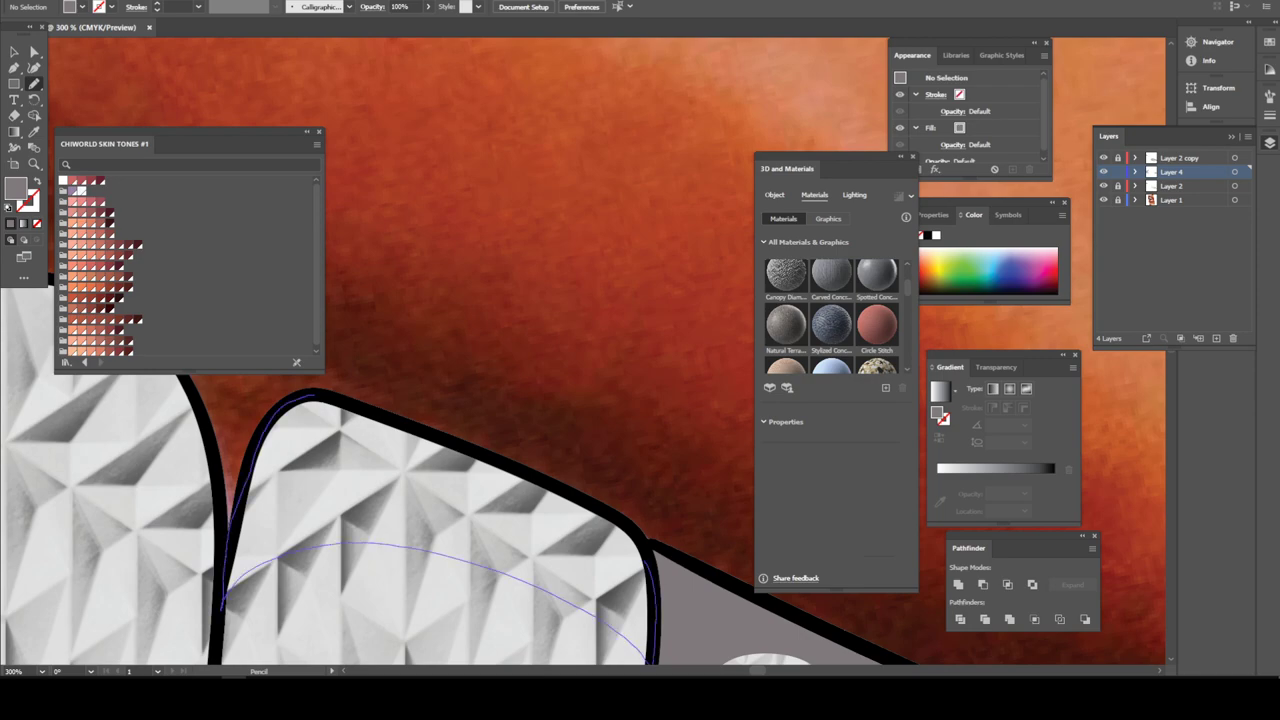
mouse_move(614, 520)
left_mouse_down()
mouse_move(490, 456)
mouse_move(300, 398)
left_mouse_up()
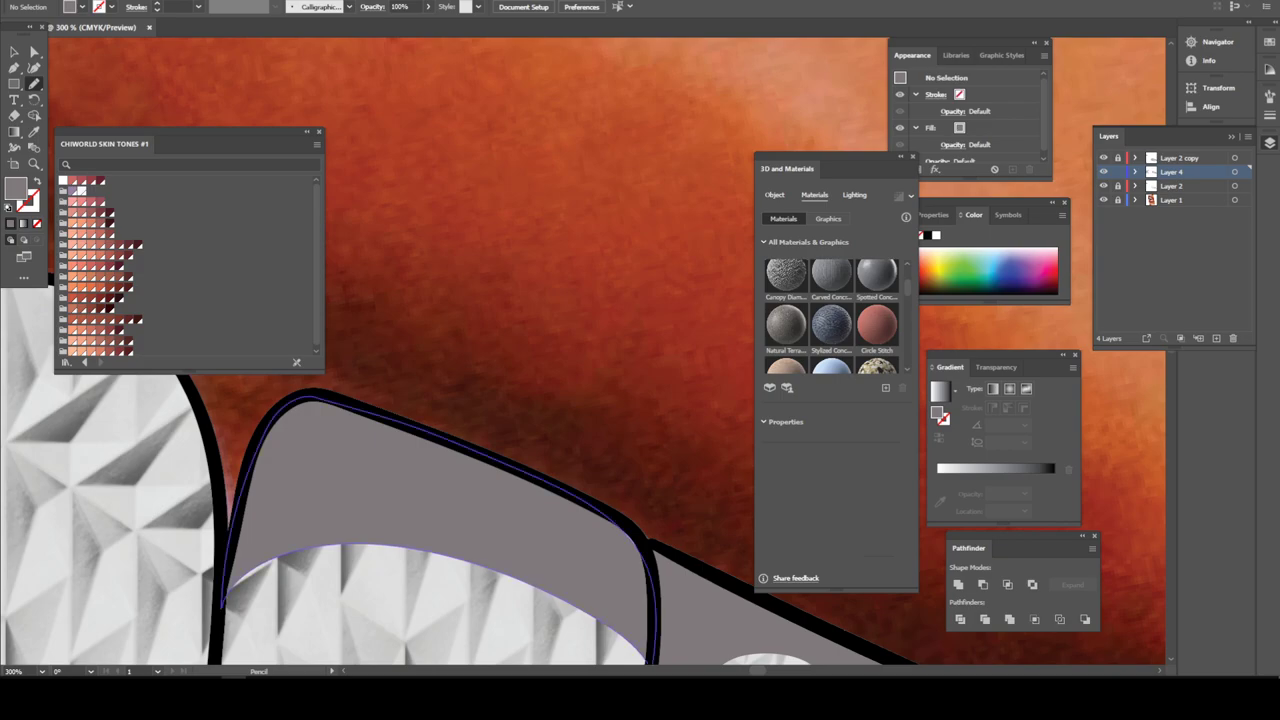
Draw a gray crescent-shaped shadow along the top of the large middle tooth
key("ctrl+minus")
key("ctrl+minus")
key("ctrl+minus")
key("ctrl+minus")
key("ctrl+minus")
key("ctrl+minus")
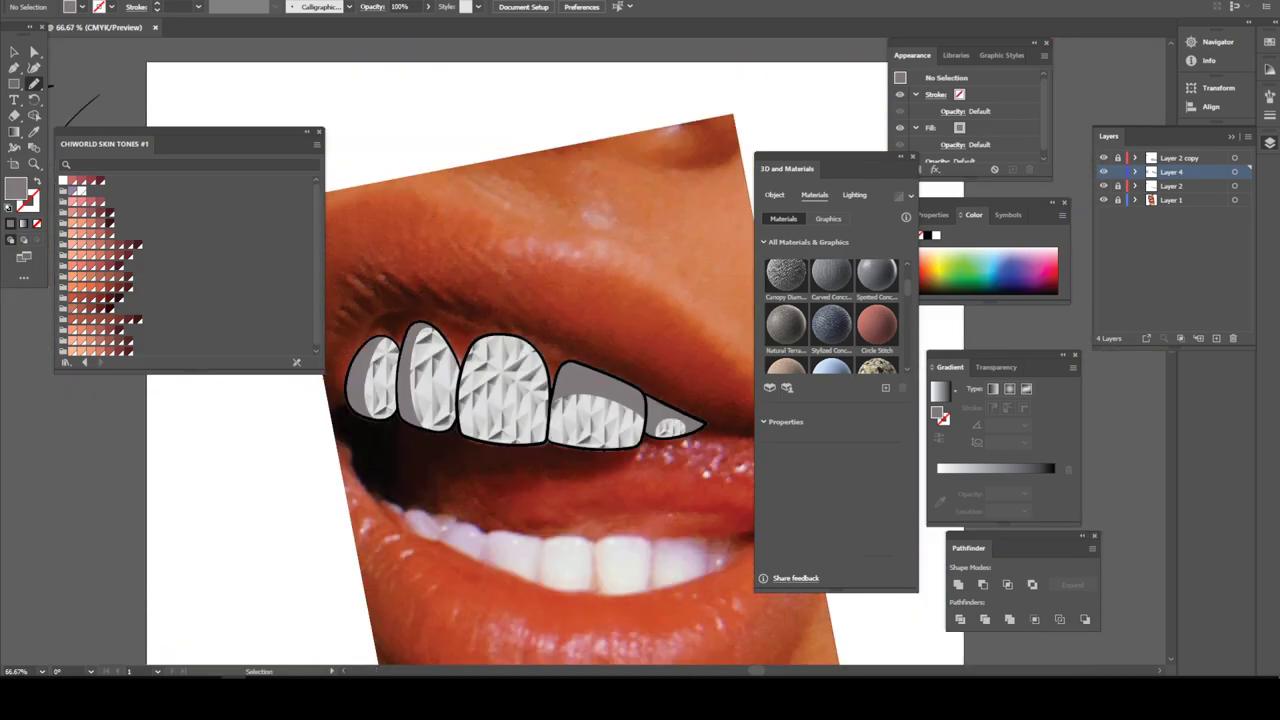
key("ctrl+plus")
key("ctrl+plus")
key("ctrl+plus")
key("ctrl+plus")
key("ctrl+plus")
key("ctrl+plus")
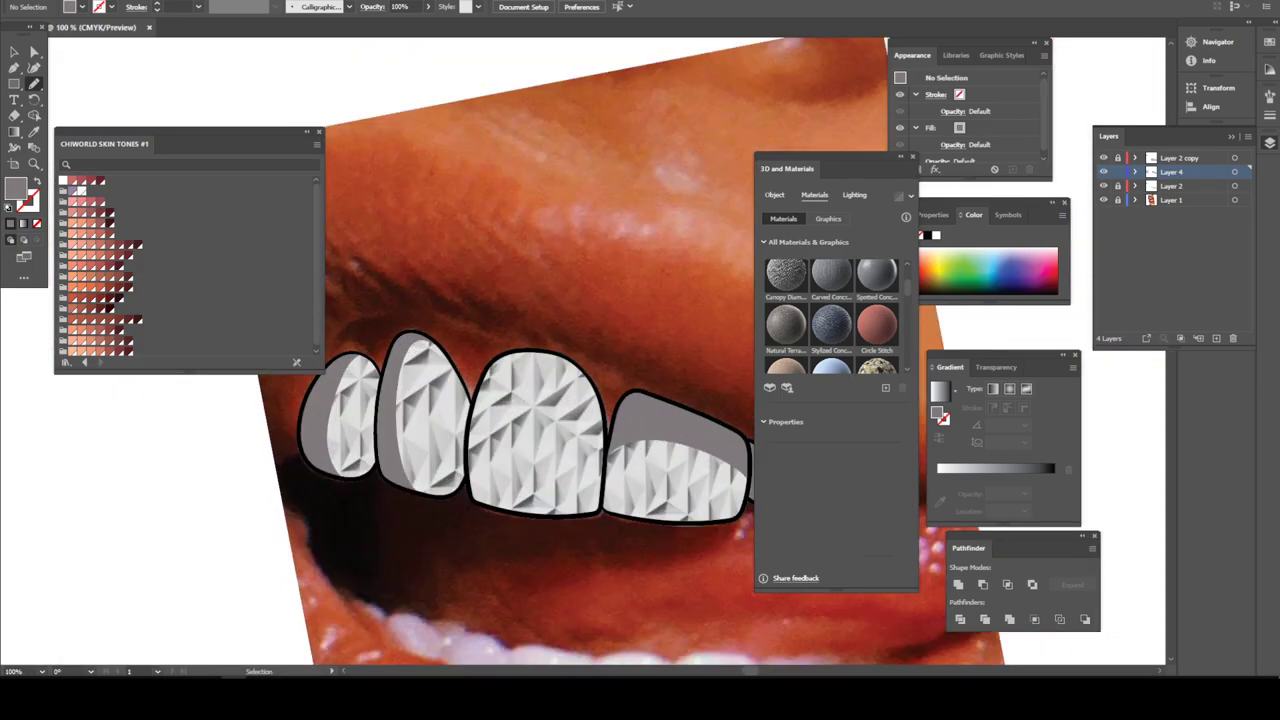
scroll(321, 390, "down", 1)
scroll(583, 351, "up", 2)
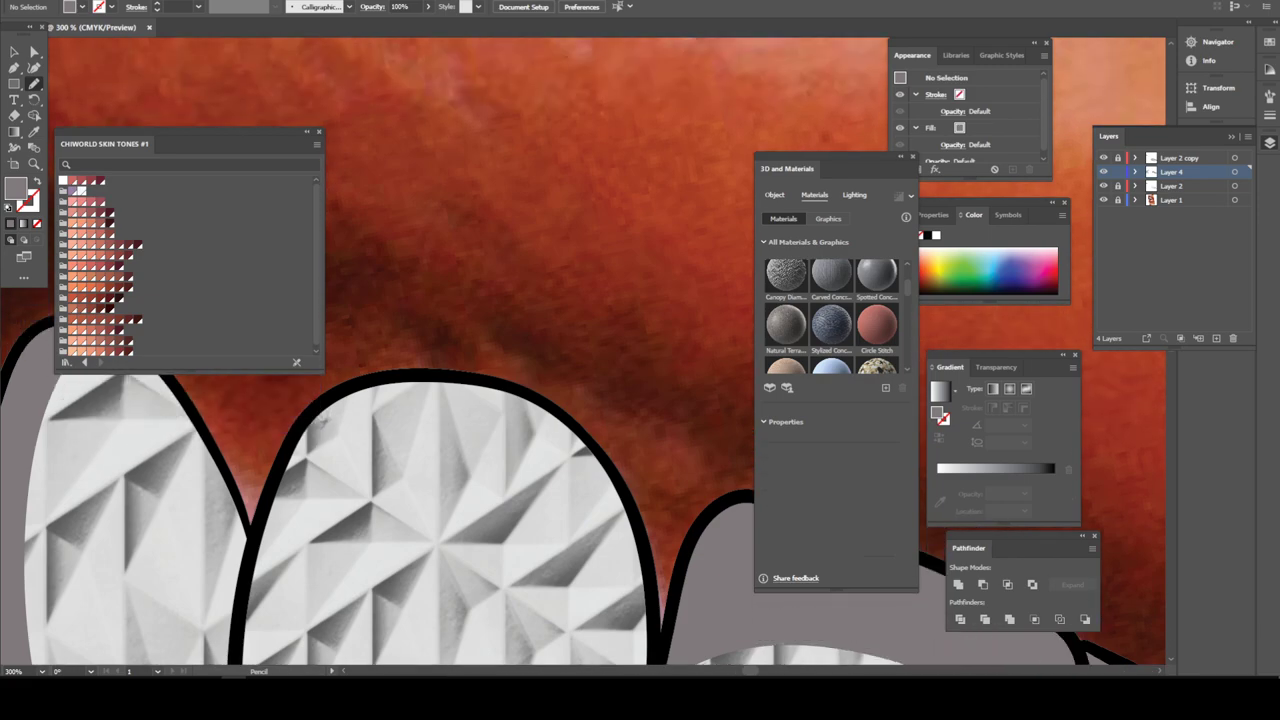
mouse_move(313, 409)
left_mouse_down()
mouse_move(273, 486)
mouse_move(545, 474)
mouse_move(652, 590)
mouse_move(590, 450)
mouse_move(500, 390)
mouse_move(350, 378)
mouse_move(312, 410)
left_mouse_up()
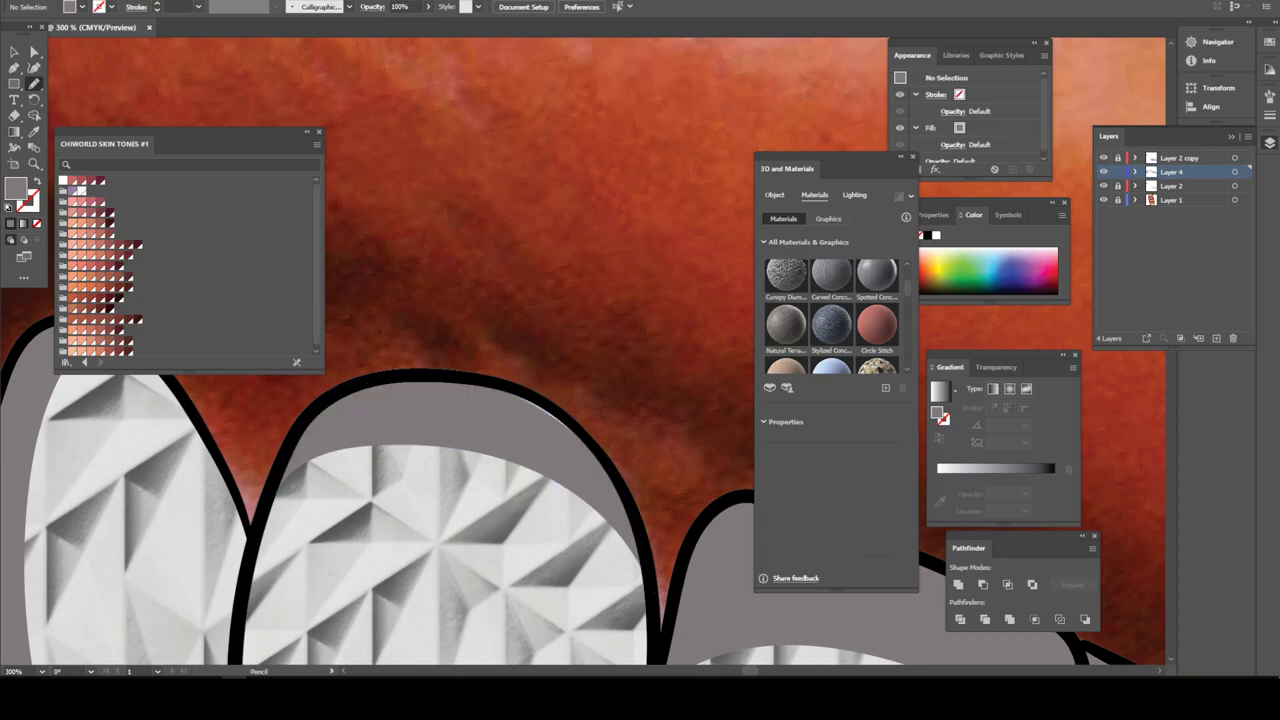
Extend the gray shadows with additional Pencil shapes across the tops of the second and third upper teeth
key("ctrl+minus")
key("ctrl+minus")
key("ctrl+minus")
key("ctrl+minus")
key("ctrl+minus")
key("ctrl+minus")
key("ctrl+minus")
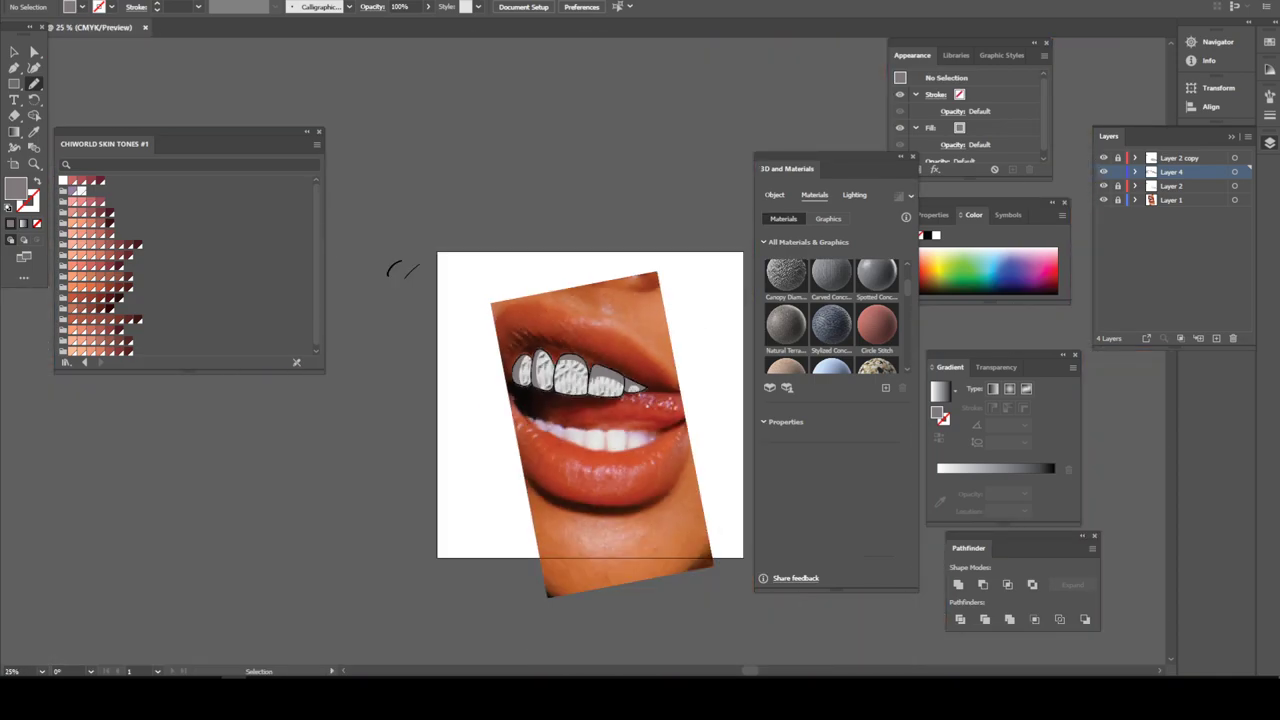
key("ctrl+equal")
key("ctrl+equal")
key("ctrl+equal")
key("ctrl+equal")
key("ctrl+equal")
key("ctrl+equal")
key("ctrl+equal")
scroll(583, 351, "down", 2)
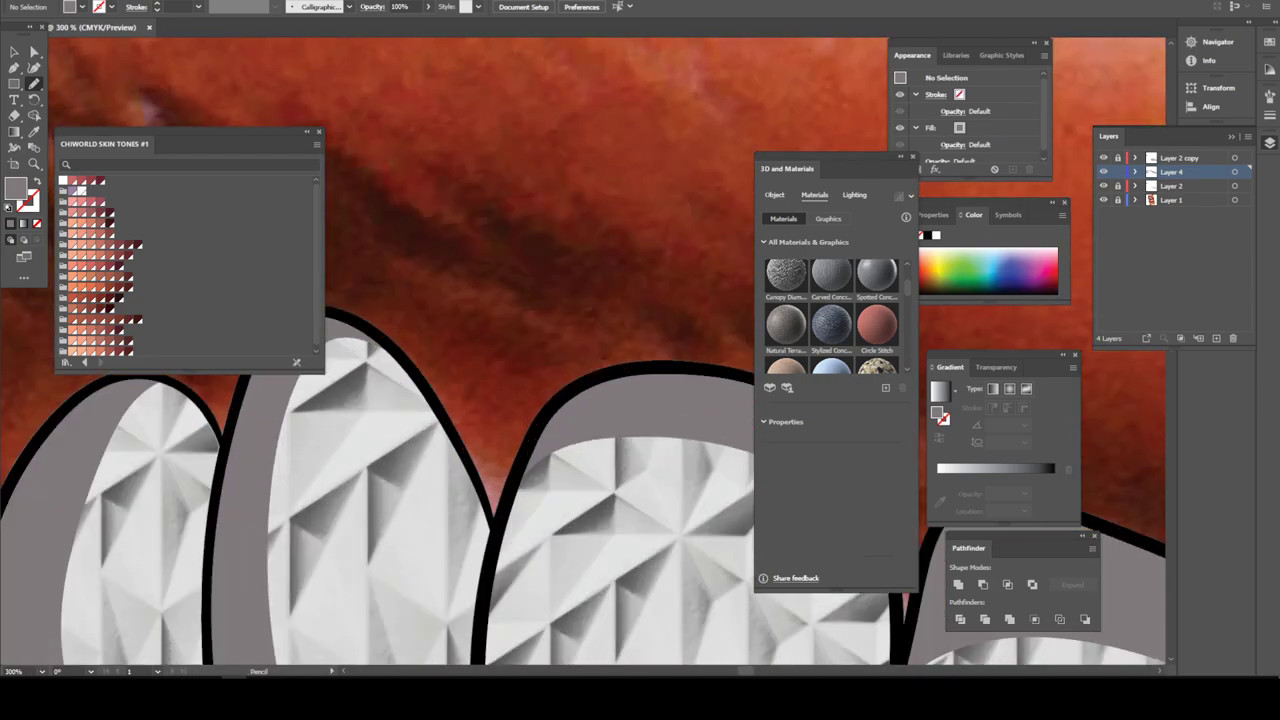
scroll(583, 351, "up", 4)
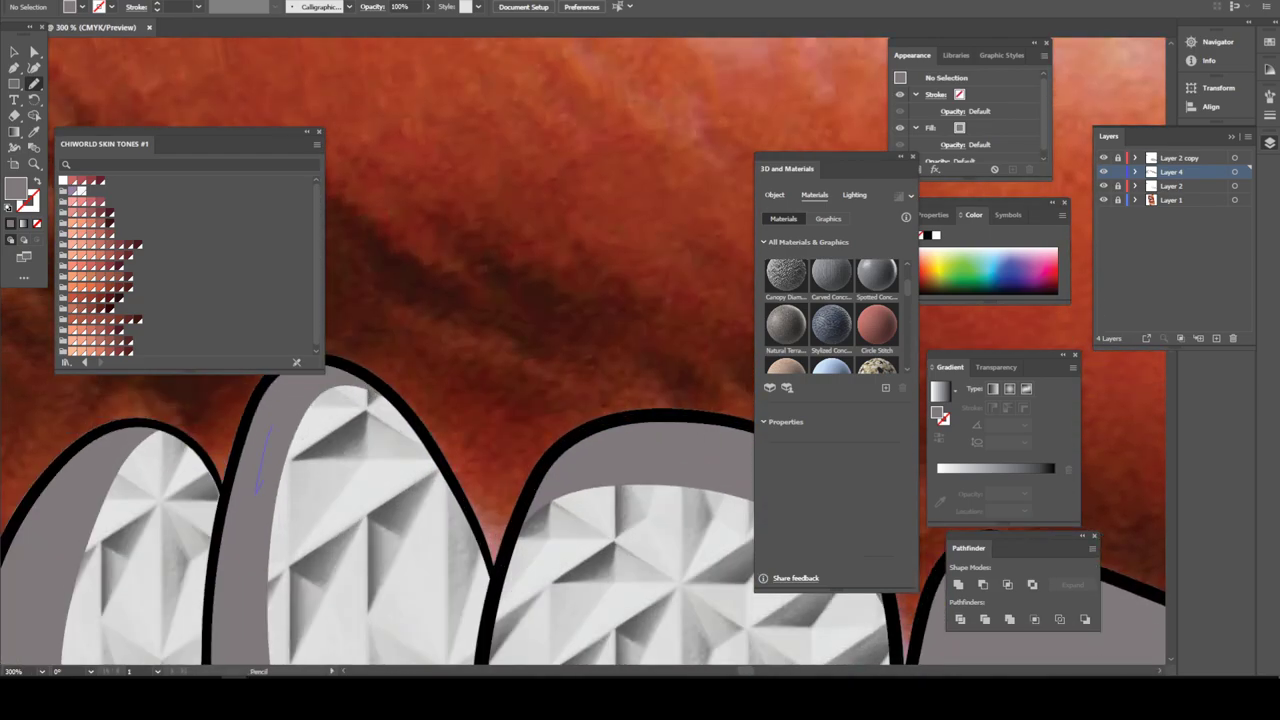
mouse_move(257, 491)
left_mouse_down()
mouse_move(335, 474)
mouse_move(427, 512)
mouse_move(492, 574)
mouse_move(426, 444)
left_mouse_up()
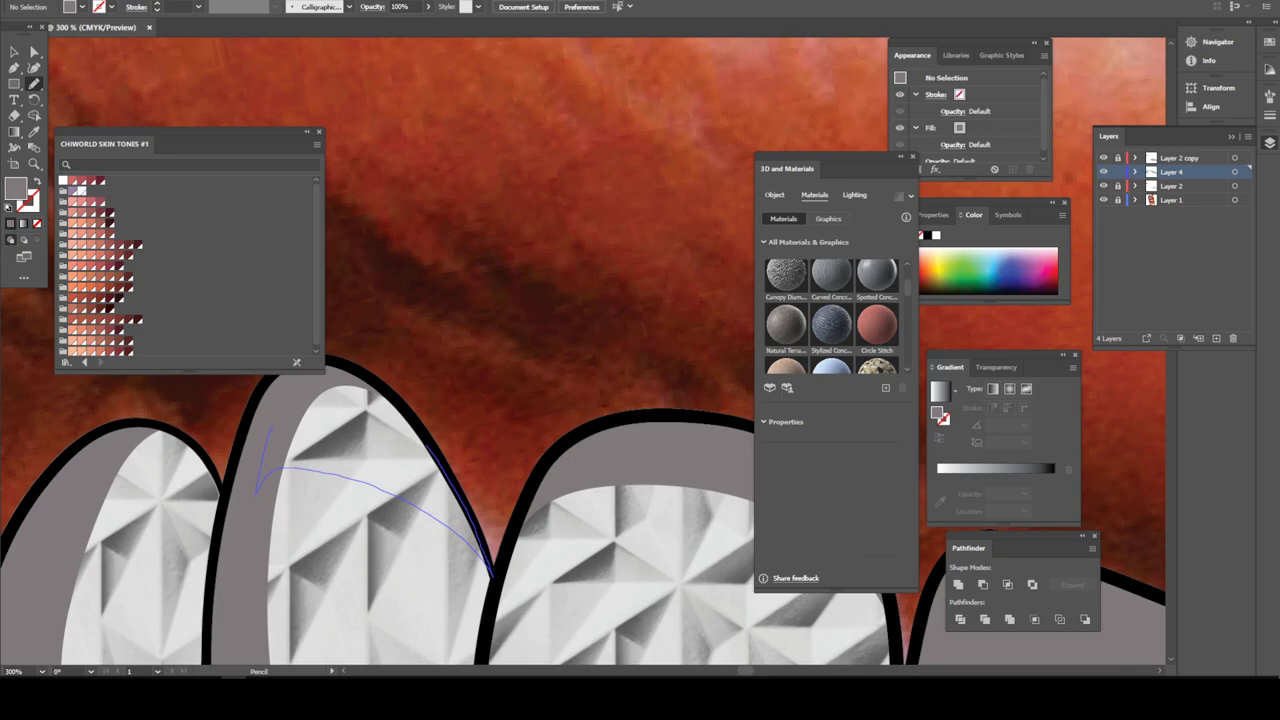
left_click_drag(370, 387, 366, 383)
mouse_move(542, 480)
left_mouse_down()
mouse_move(500, 571)
mouse_move(574, 516)
mouse_move(684, 512)
mouse_move(754, 534)
mouse_move(890, 632)
left_mouse_up()
Examine the gray shadows on all five upper teeth against the mouth photo
key("ctrl+1")
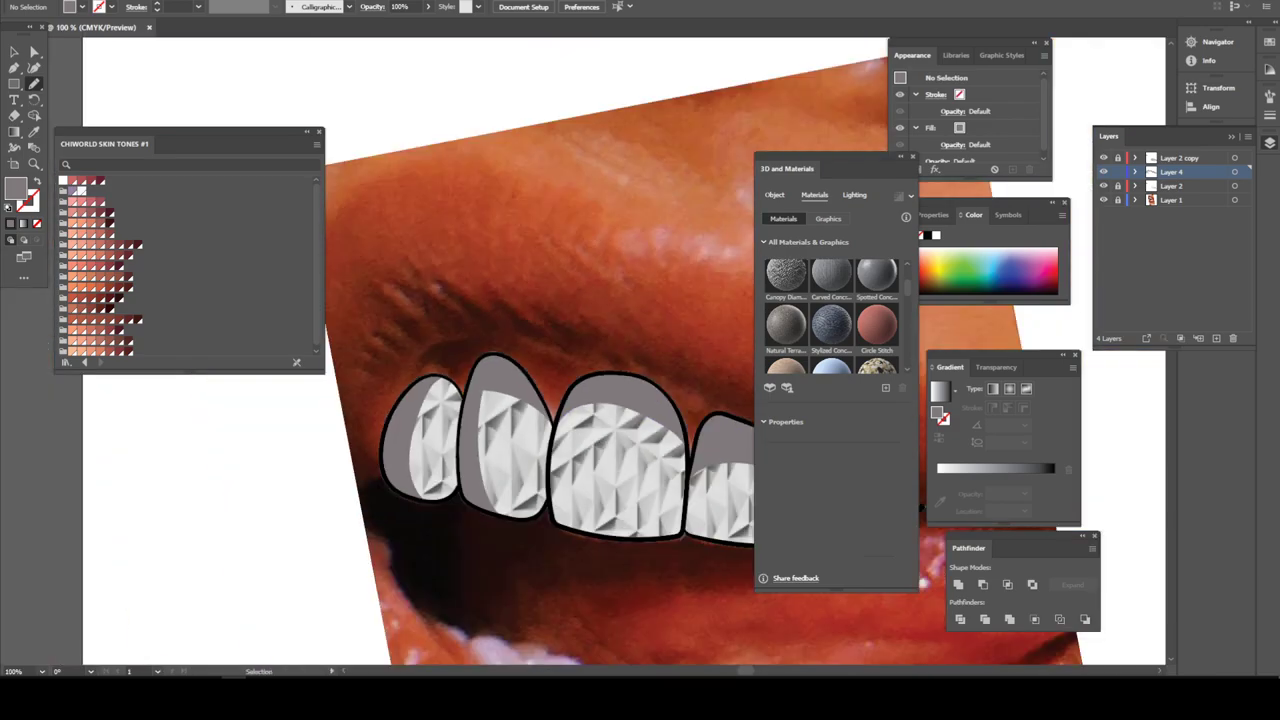
key("ctrl+minus")
key("ctrl+minus")
key("ctrl+minus")
key("ctrl+minus")
key("ctrl+equal")
key("ctrl+equal")
key("ctrl+equal")
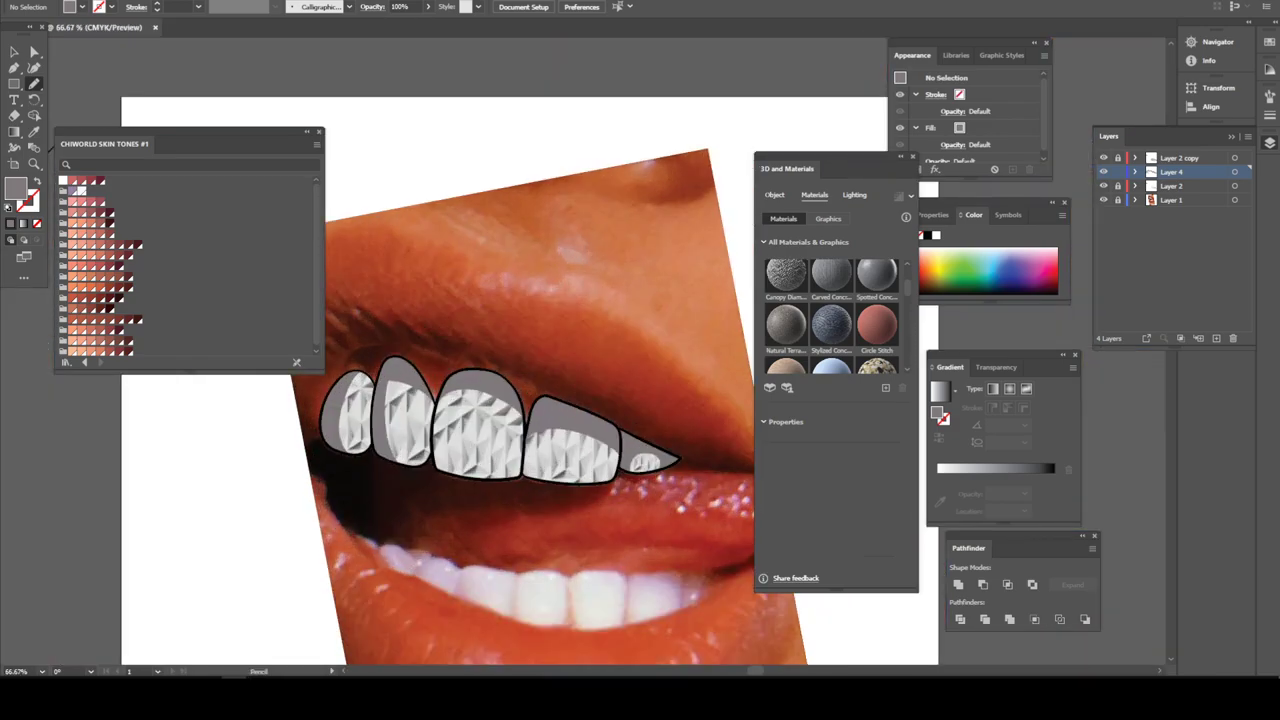
scroll(600, 440, "up", 2)
key("ctrl+minus")
scroll(600, 440, "left", 2)
key("ctrl+equal")
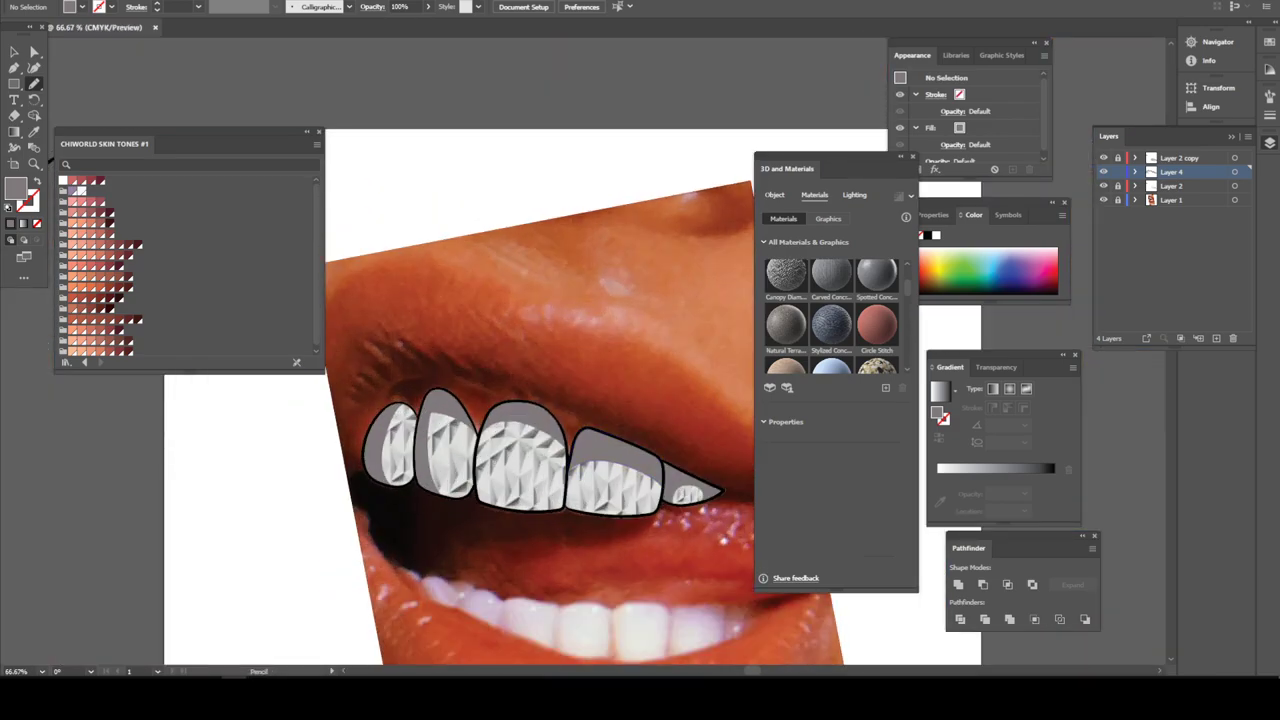
Select all the tooth shadow shapes and change their fill to the muted purple 635A6B
key("v")
left_click_drag(342, 350, 690, 524)
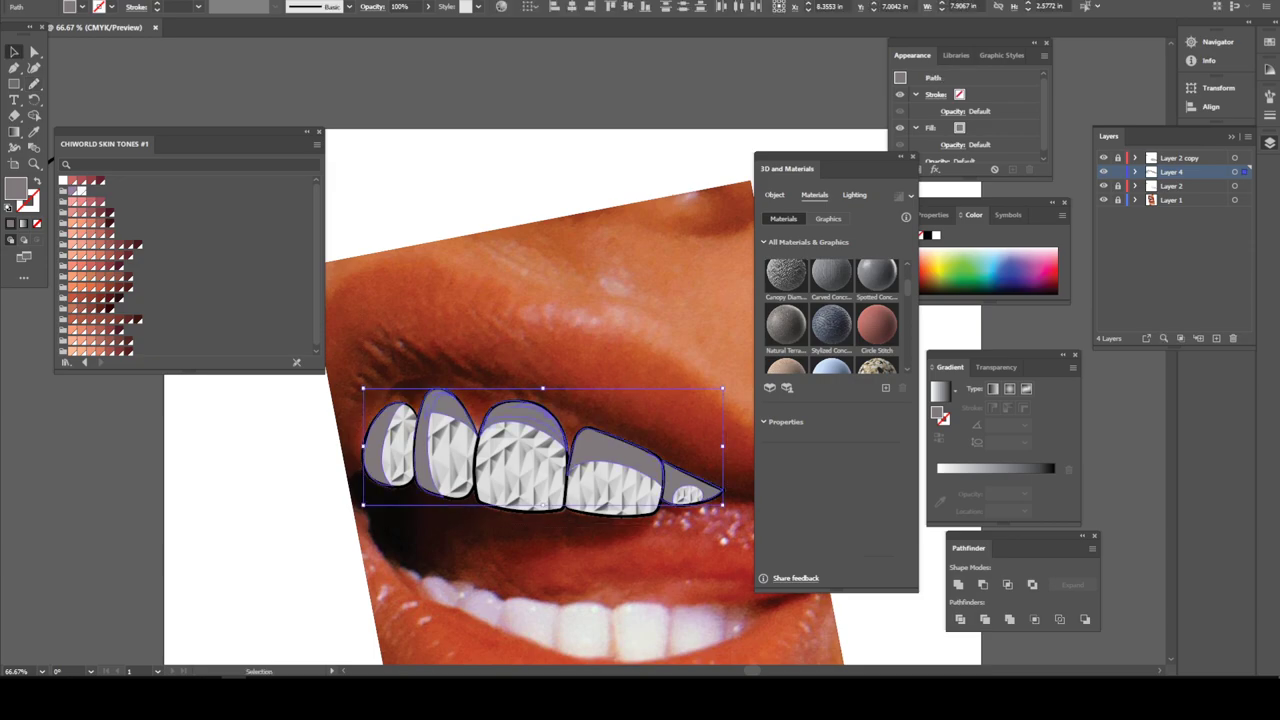
double_click(15, 188)
left_click_drag(897, 512, 917, 525)
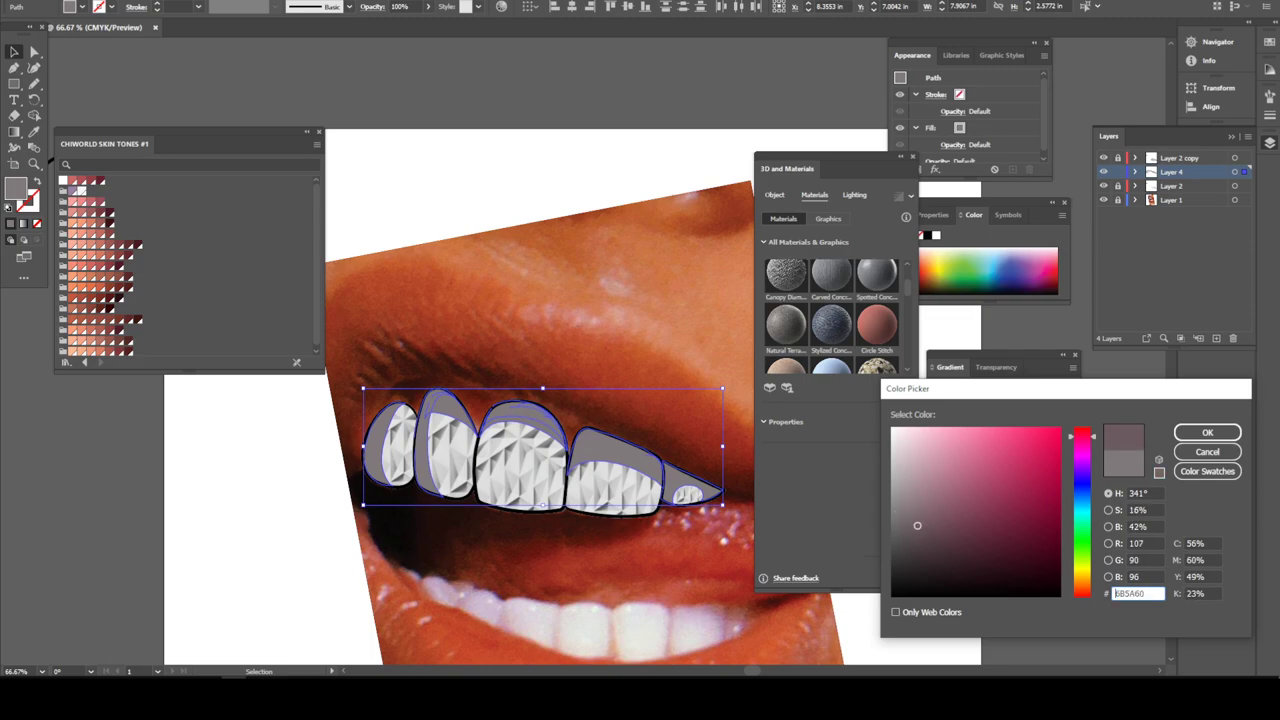
type("635A6B")
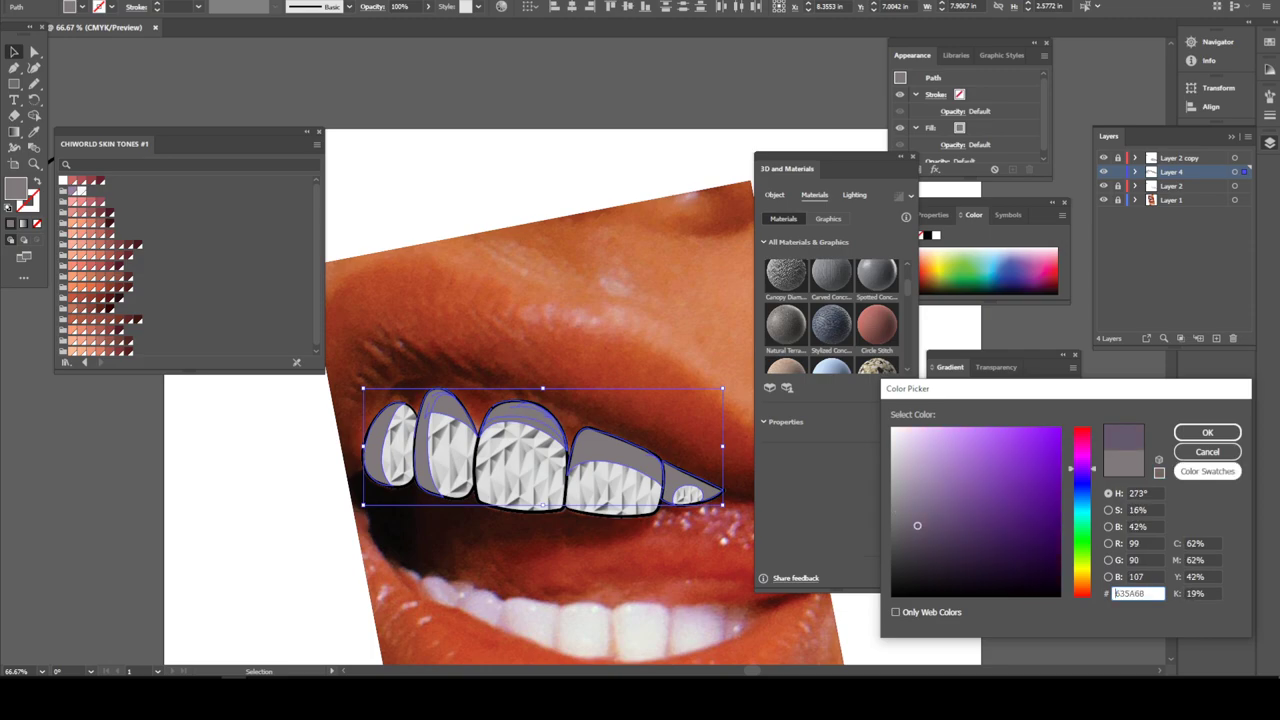
key("Return")
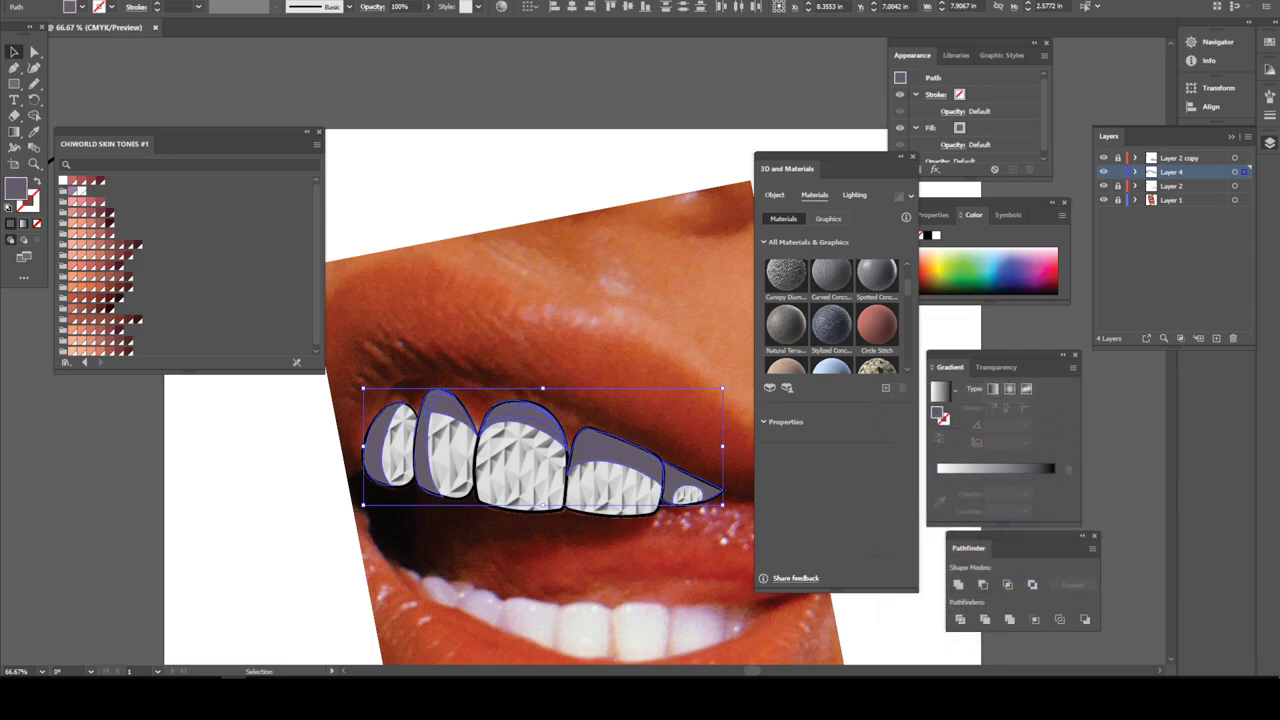
Deselect the shadows and examine their purple colour against the whole mouth photo and up close
key("ctrl+minus")
key("ctrl+shift+a")
key("ctrl+minus")
key("ctrl+minus")
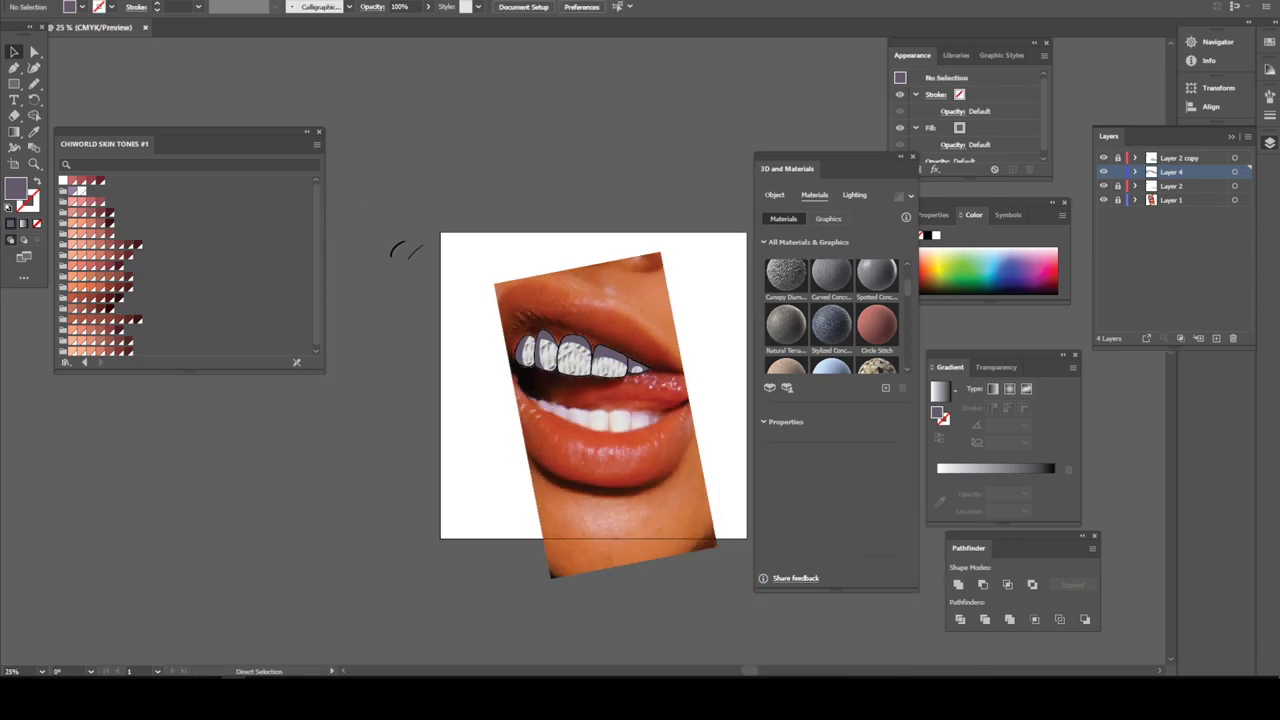
key("ctrl+minus")
scroll(590, 385, "up", 2)
key("ctrl+plus")
key("ctrl+plus")
key("ctrl+plus")
key("ctrl+plus")
scroll(590, 385, "down", 3)
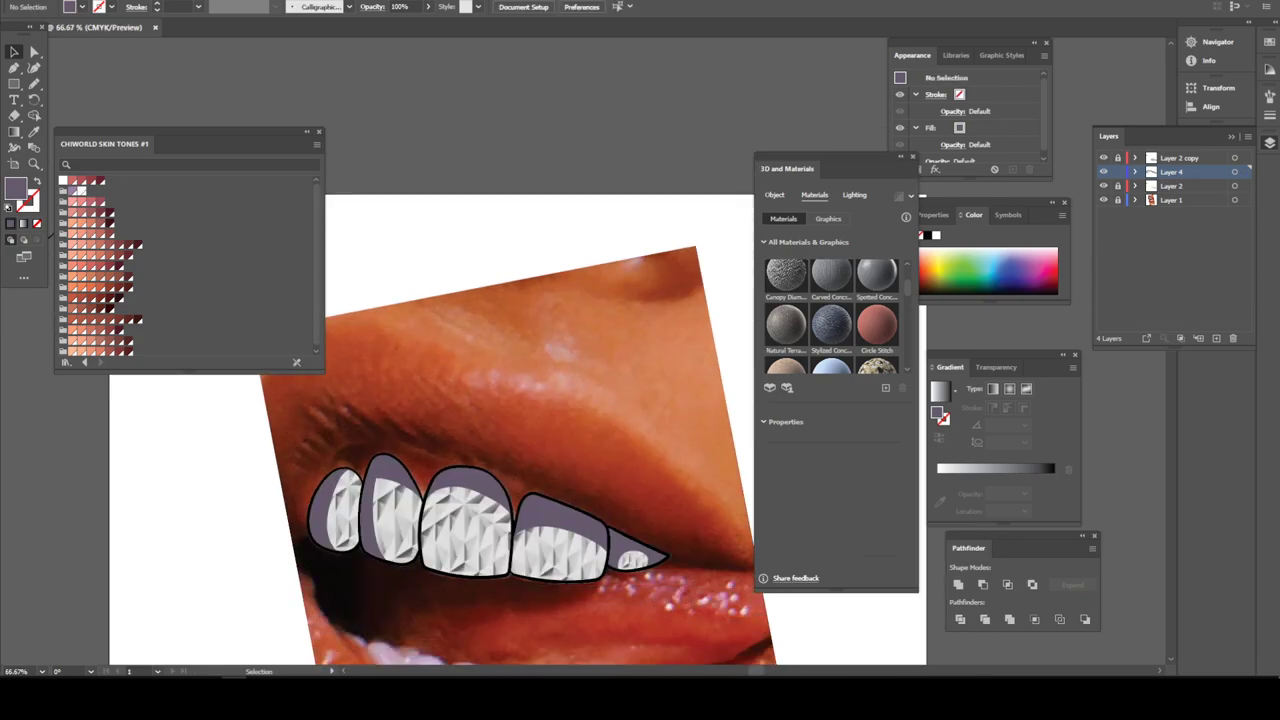
scroll(590, 430, "left", 1)
scroll(590, 430, "down", 2)
key("ctrl+minus")
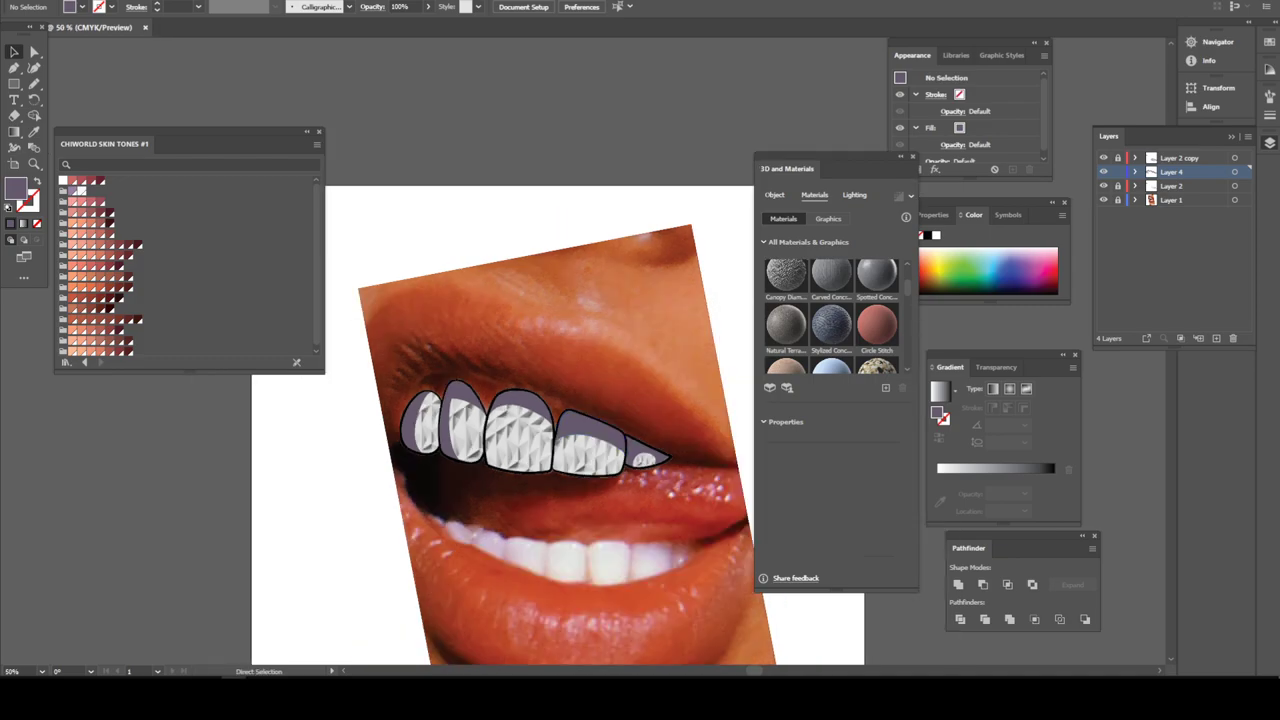
key("ctrl+plus")
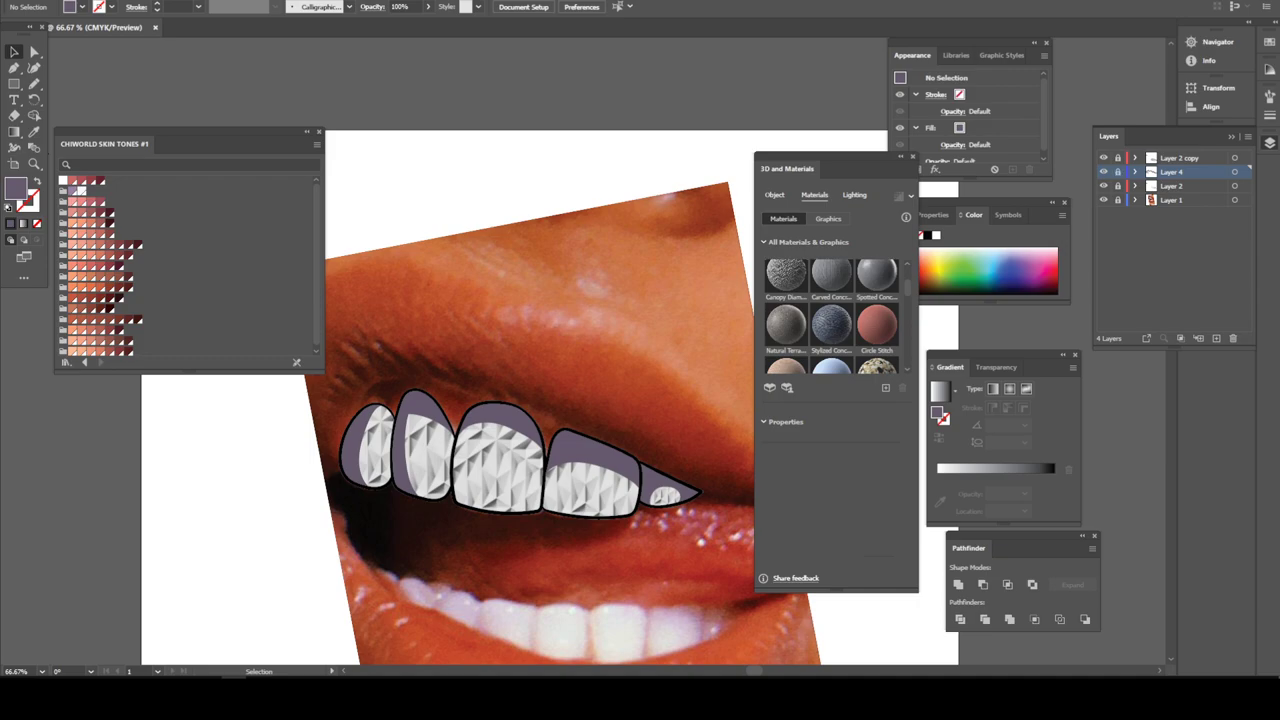
Add a new layer above Layer 4 and draw a thin four-pointed star about 3.18 in wide over the upper lip area
left_click(1216, 338)
left_click(14, 84)
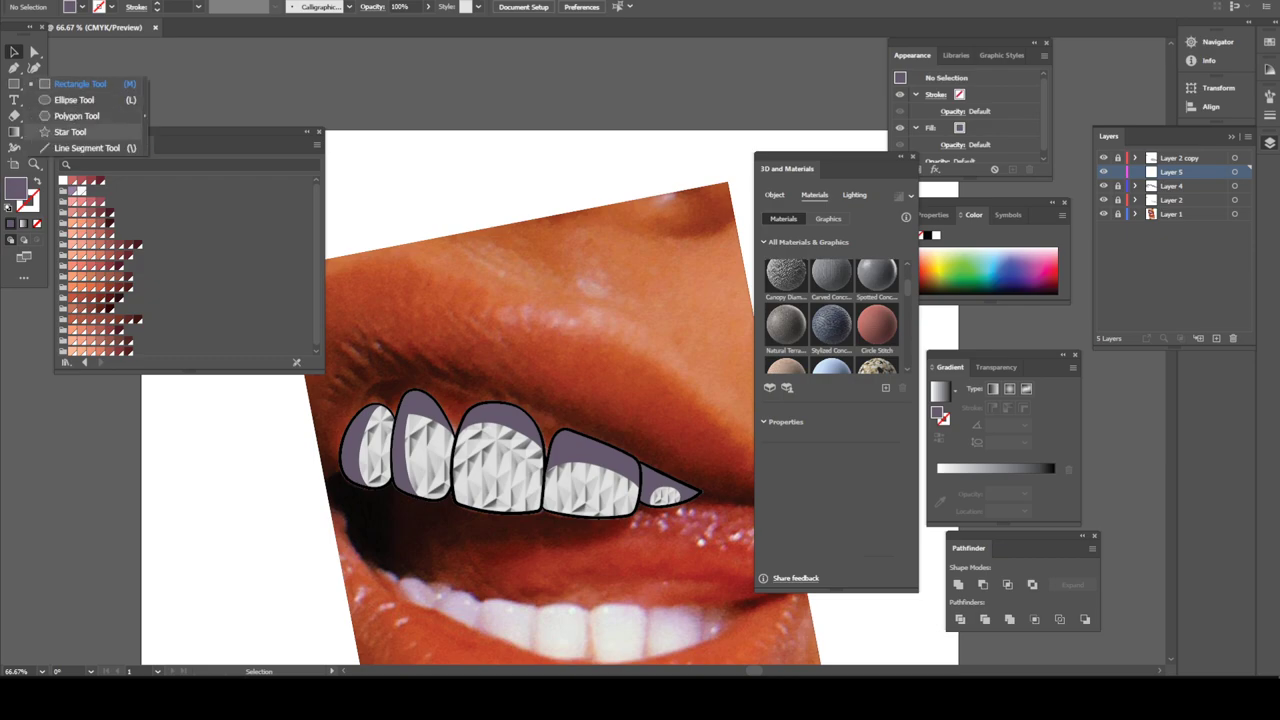
left_click(70, 132)
left_click_drag(572, 305, 658, 282)
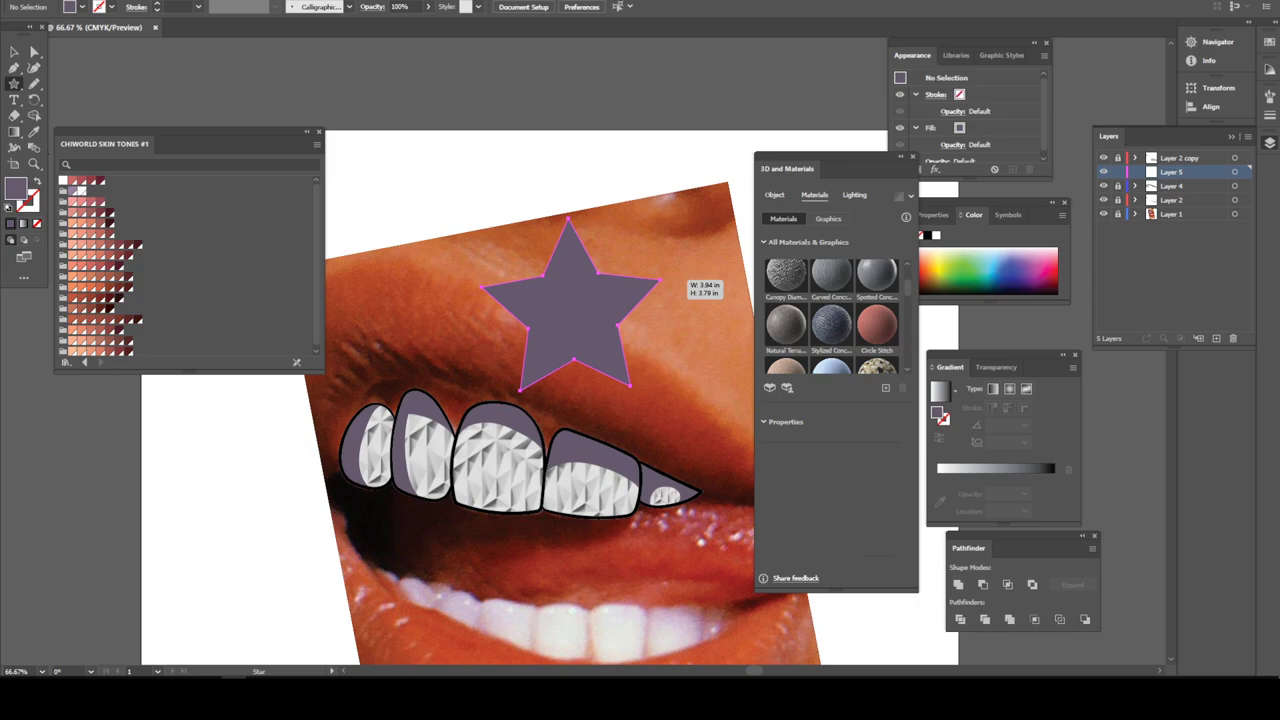
key("Down")
mouse_move(658, 282)
left_mouse_down()
mouse_move(595, 304)
mouse_move(672, 290)
mouse_move(603, 314)
mouse_move(645, 307)
left_mouse_up()
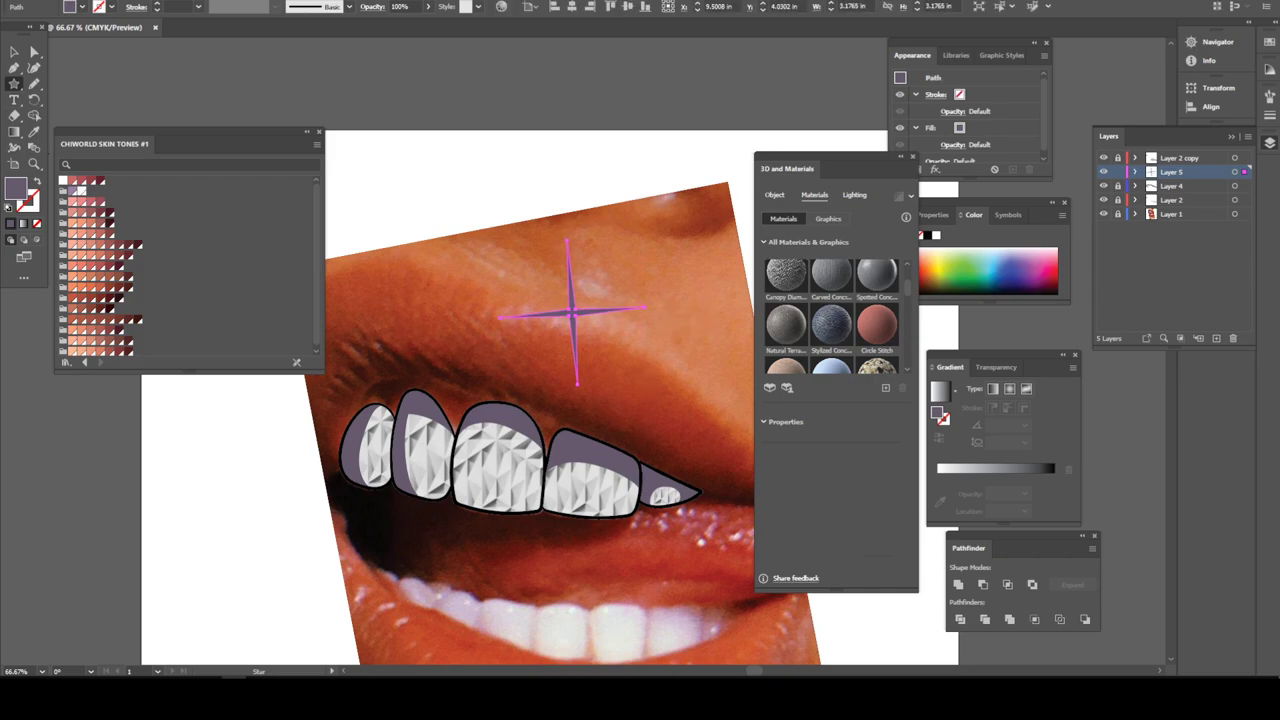
Fill the four-pointed star with white (FFFFFF) and deselect it
double_click(15, 188)
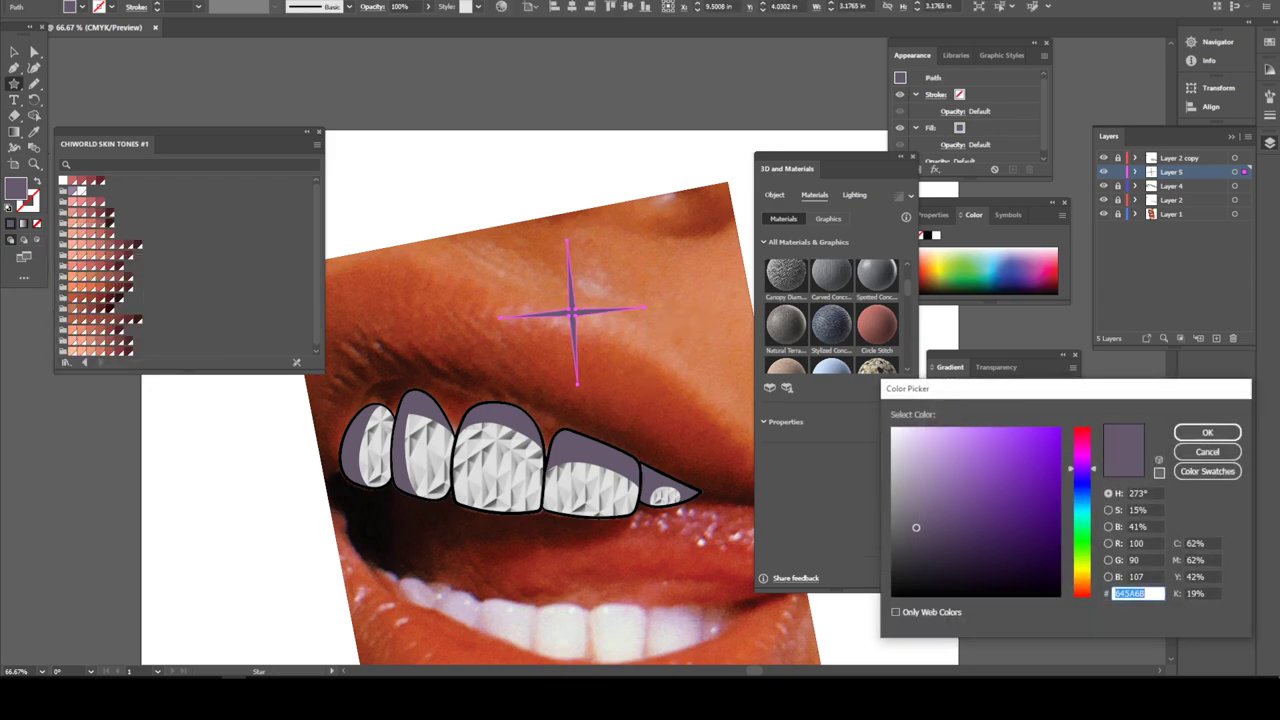
type("FFFFFF")
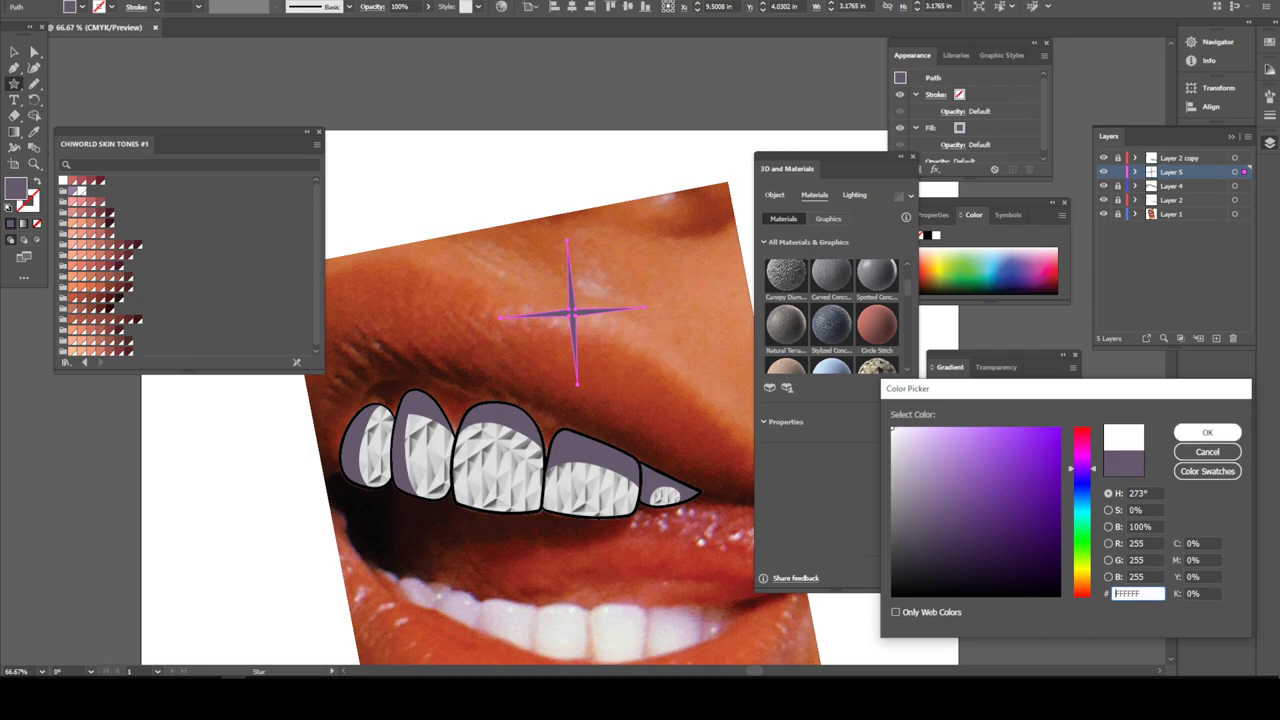
key("Return")
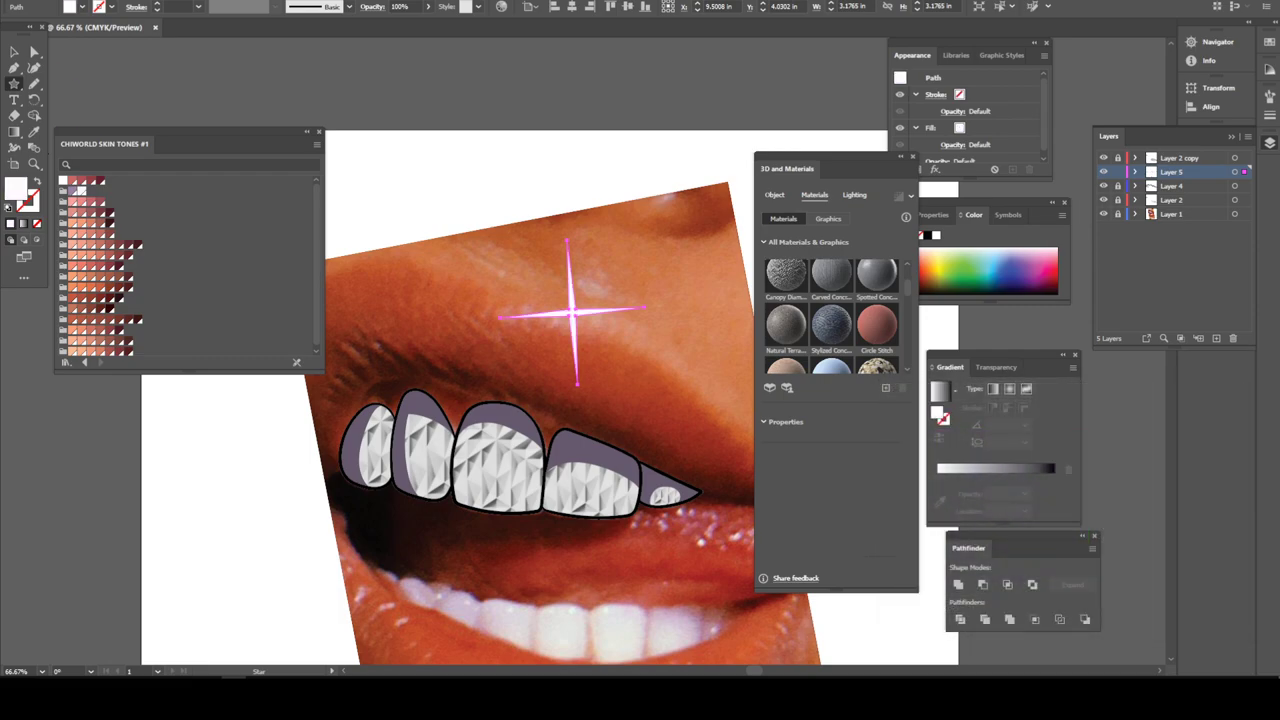
key("v")
key("ctrl+shift+a")
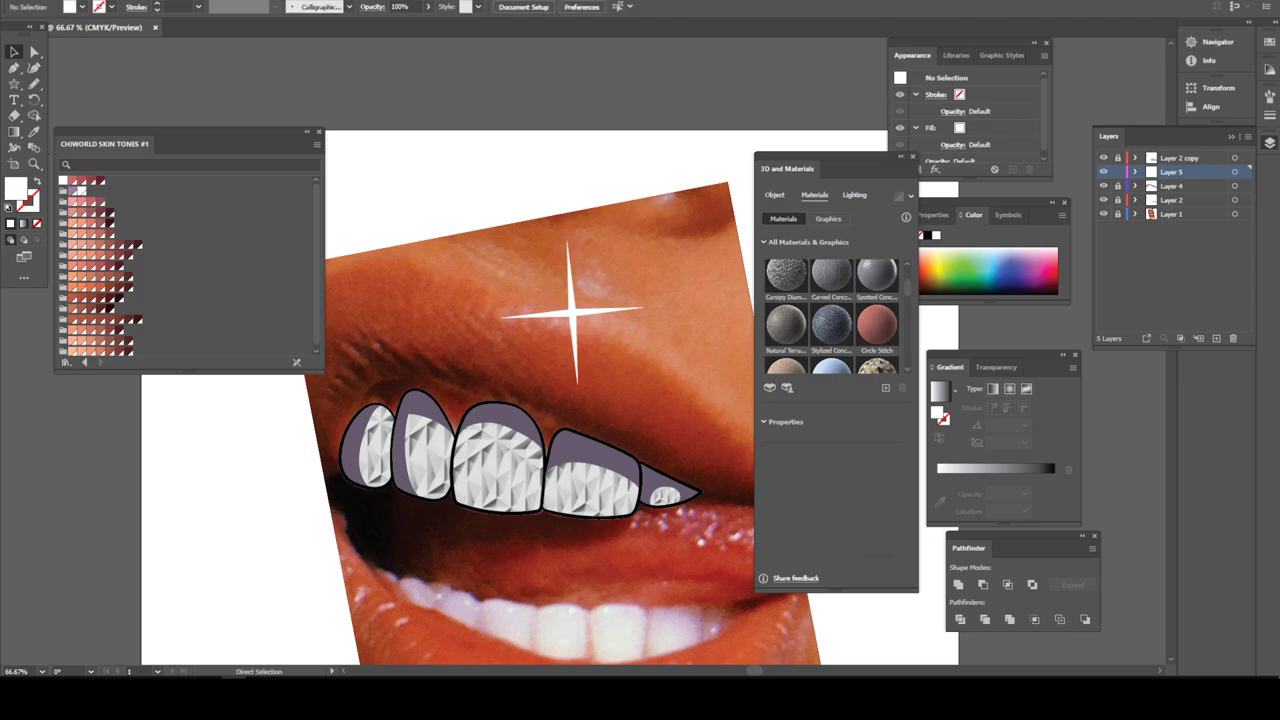
Draw a white circle about 1.41 by 1.35 in over the centre of the four-pointed star
key("ctrl+=")
key("ctrl+=")
scroll(583, 351, "up", 2)
left_click(14, 83)
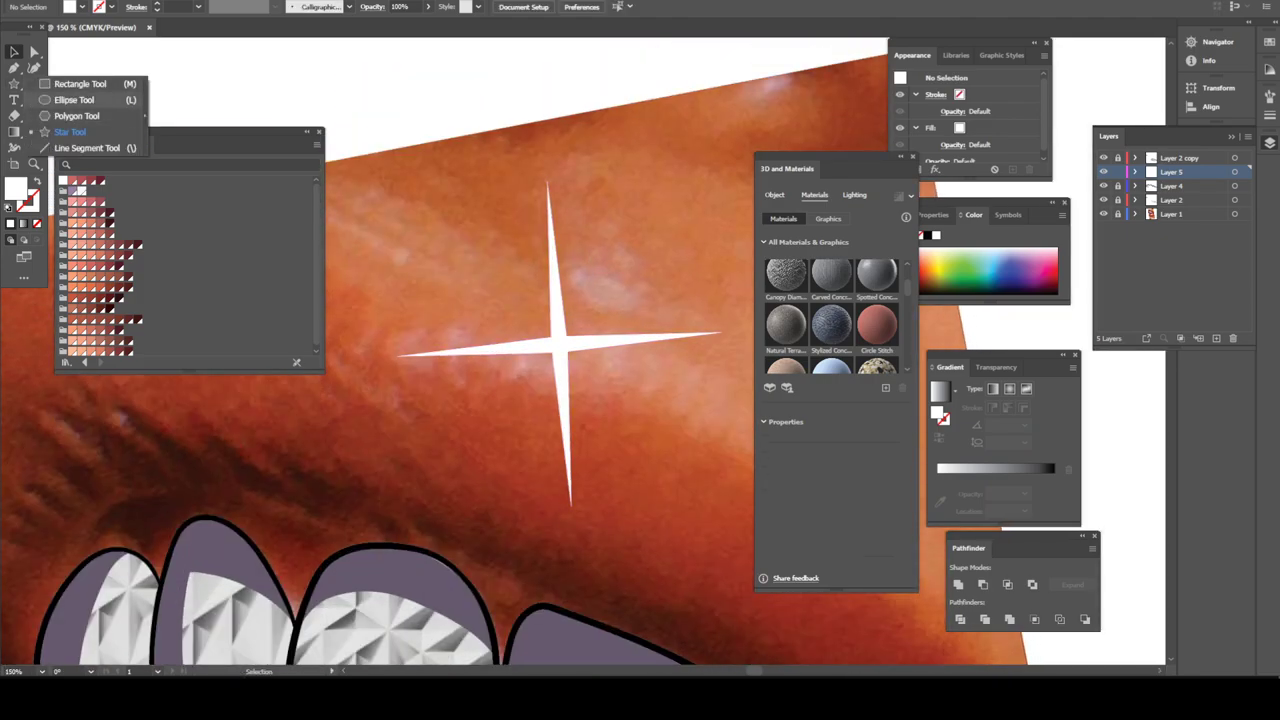
left_click(74, 100)
left_click_drag(494, 424, 637, 286)
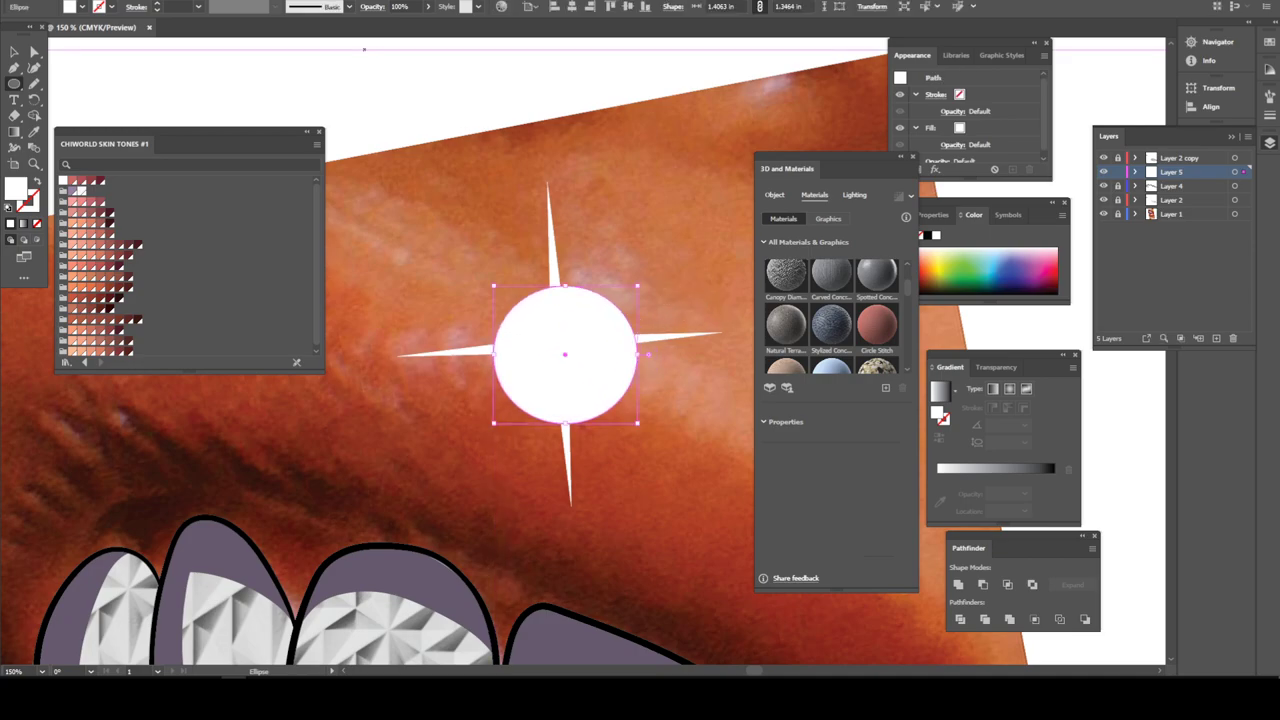
Apply a Gaussian Blur with a radius of 21.6809 pixels to the white circle
left_click(210, 2)
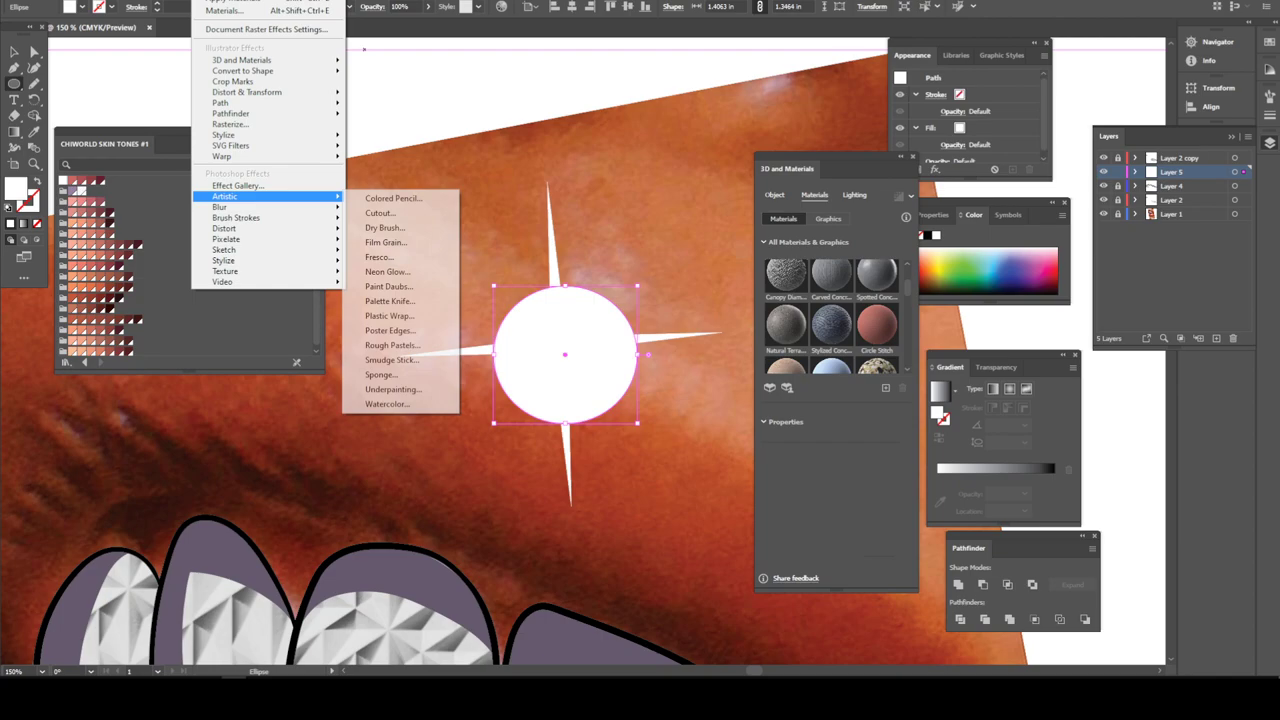
mouse_move(268, 207)
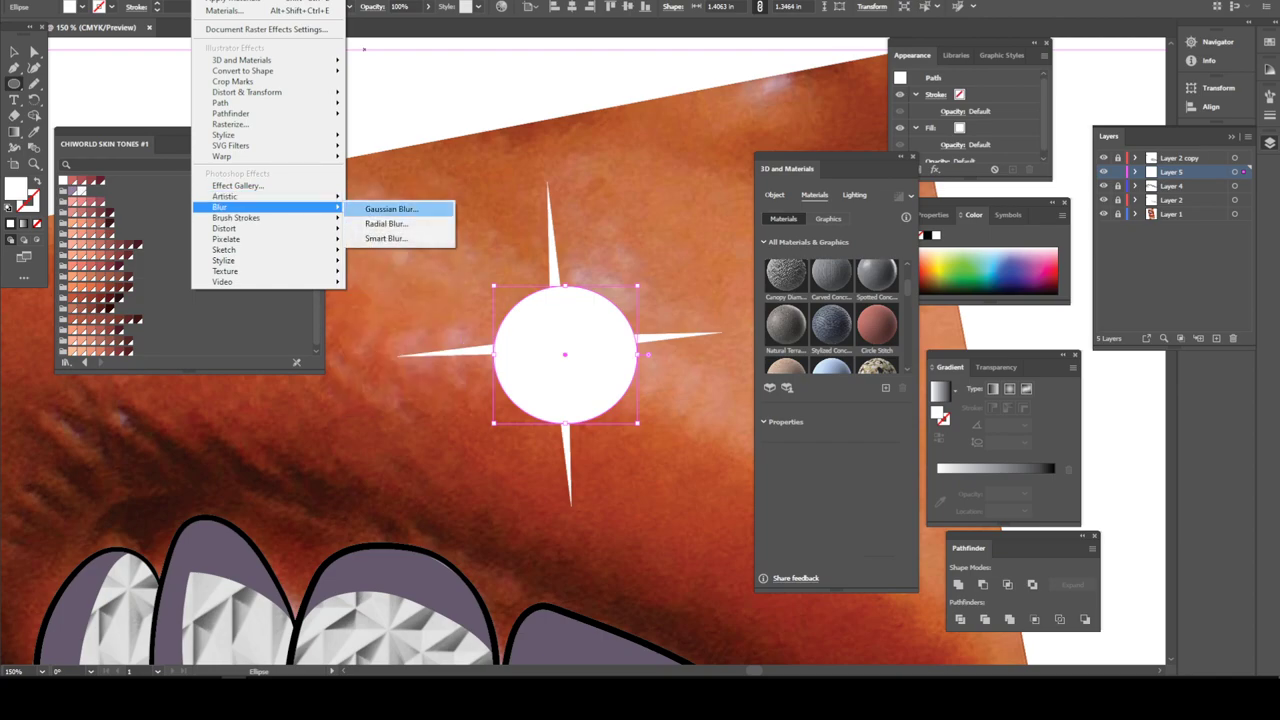
left_click(391, 209)
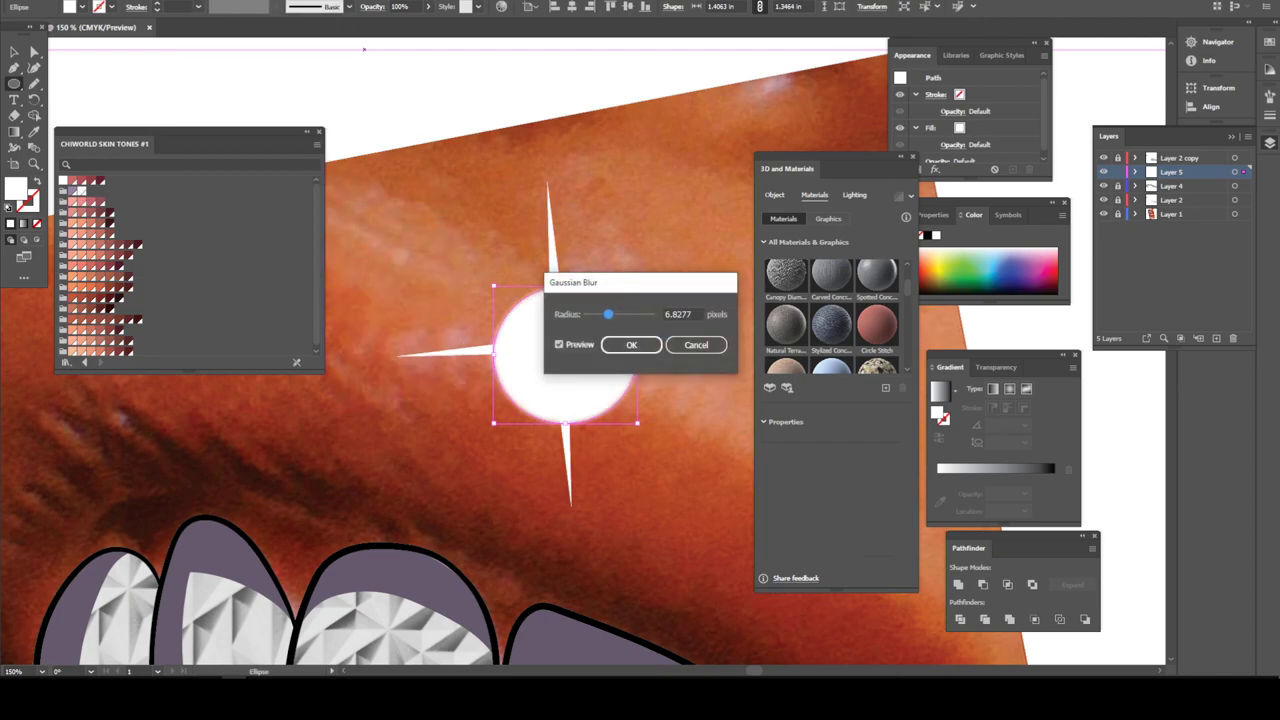
mouse_move(608, 314)
left_mouse_down()
mouse_move(633, 314)
mouse_move(621, 314)
left_mouse_up()
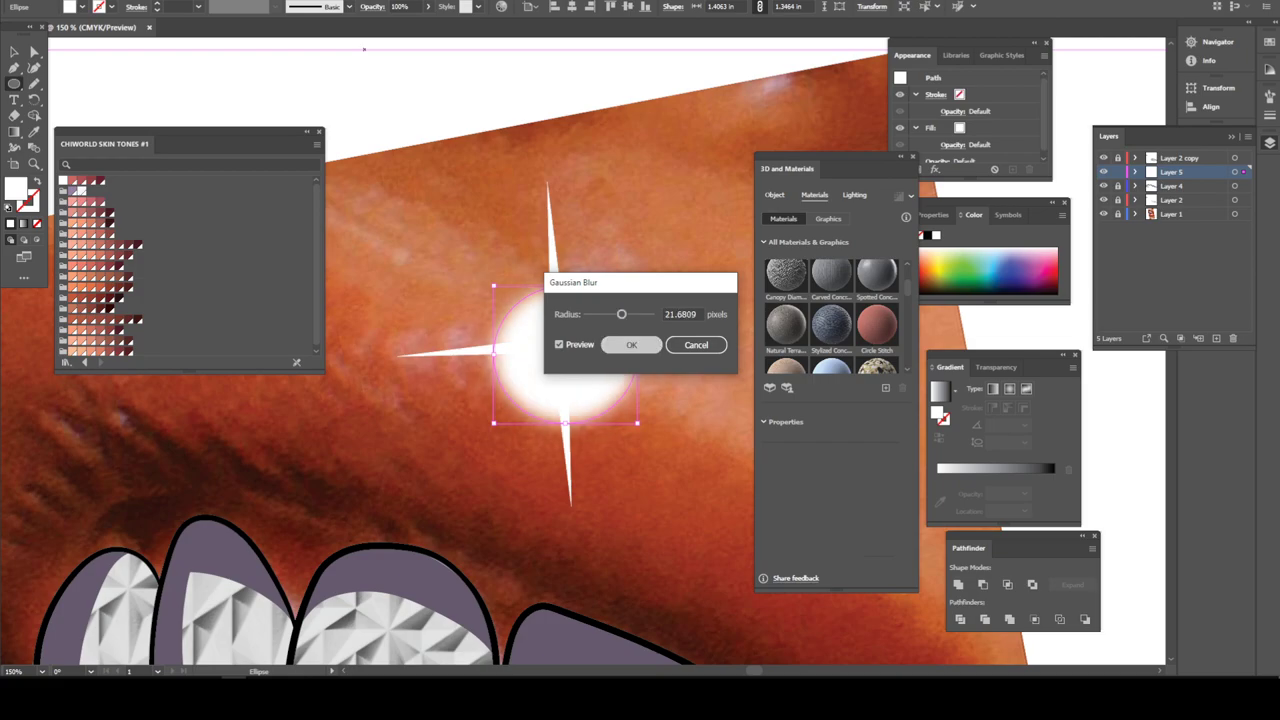
key("Return")
Shrink the blurred glow to about 1.06 by 0.95 in, centre it on the star and deselect it
mouse_move(637, 354)
left_mouse_down()
mouse_move(586, 355)
mouse_move(624, 355)
left_mouse_up()
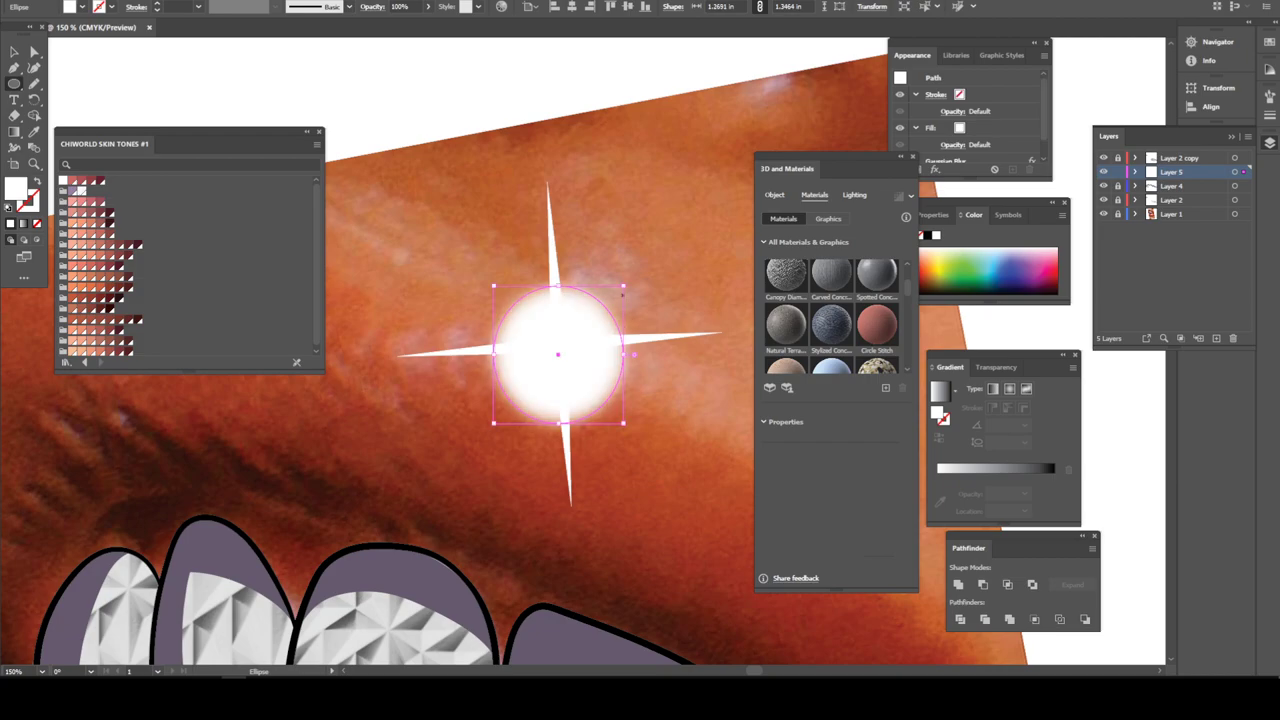
left_click_drag(623, 287, 601, 327)
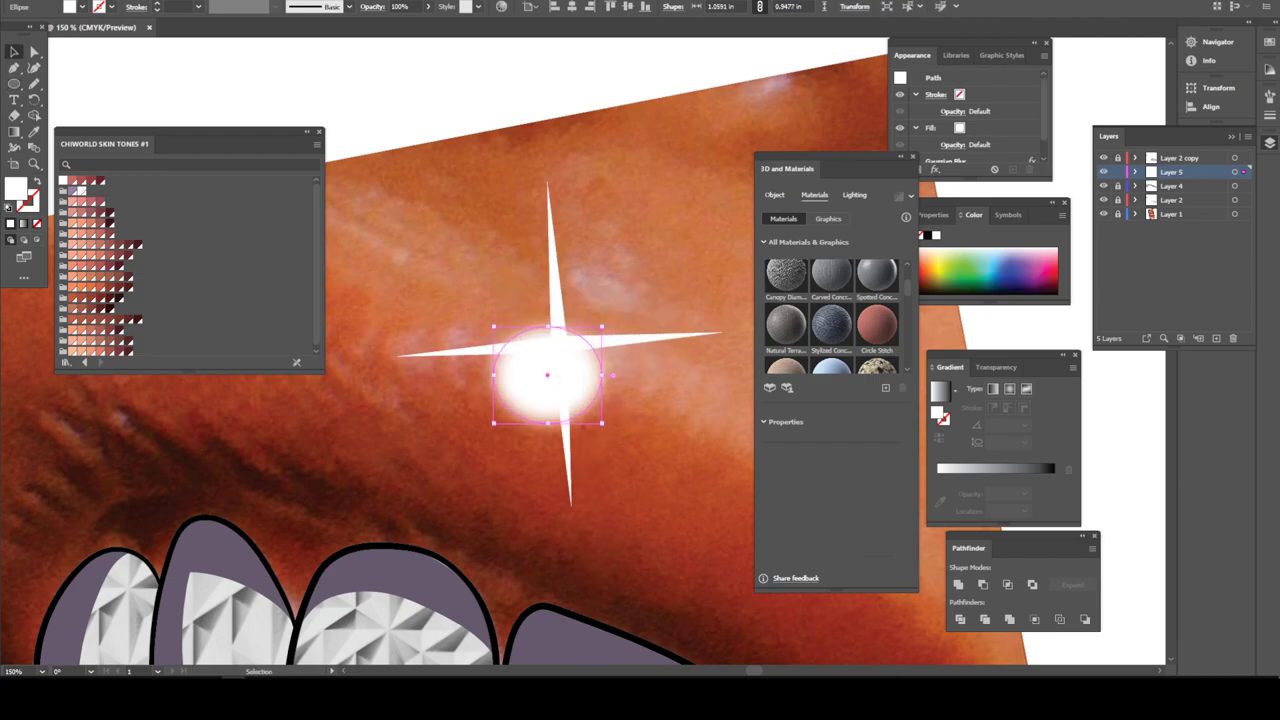
left_click_drag(550, 378, 556, 347)
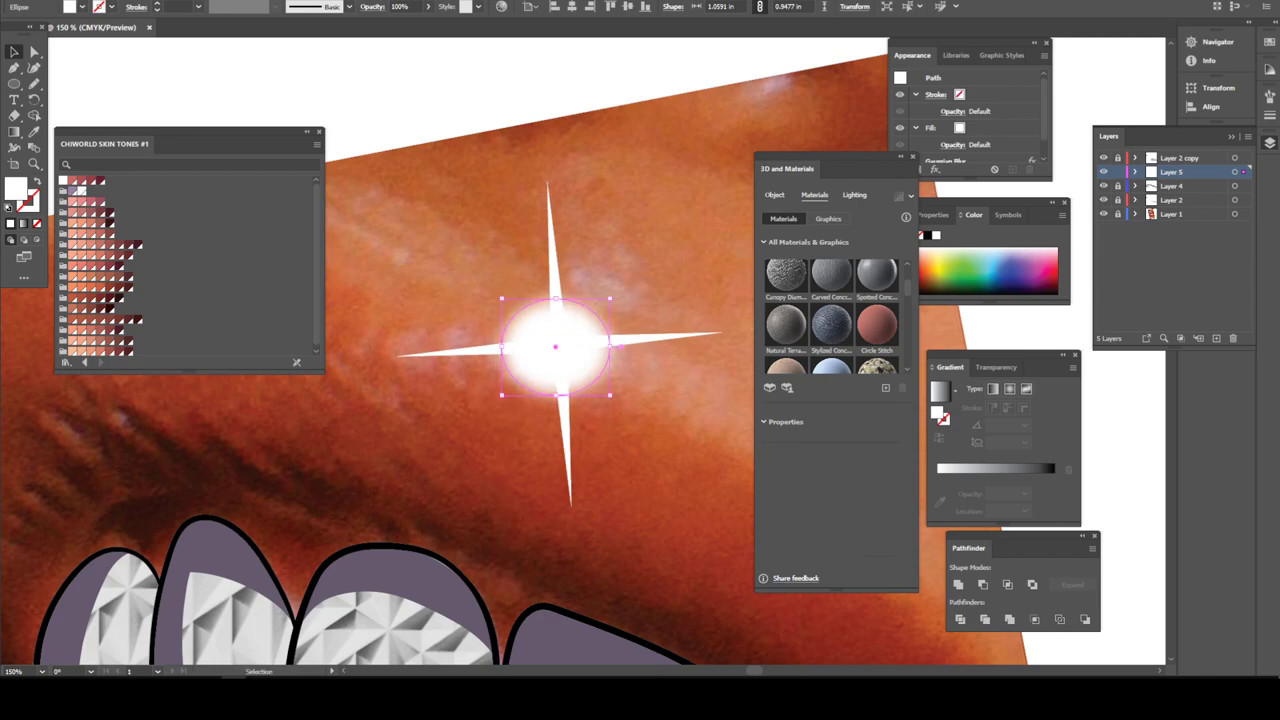
key("ctrl+shift+a")
Examine the glowing star against the whole mouth photo and up close
key("ctrl+minus")
key("ctrl+minus")
key("ctrl+minus")
key("ctrl+minus")
key("ctrl+minus")
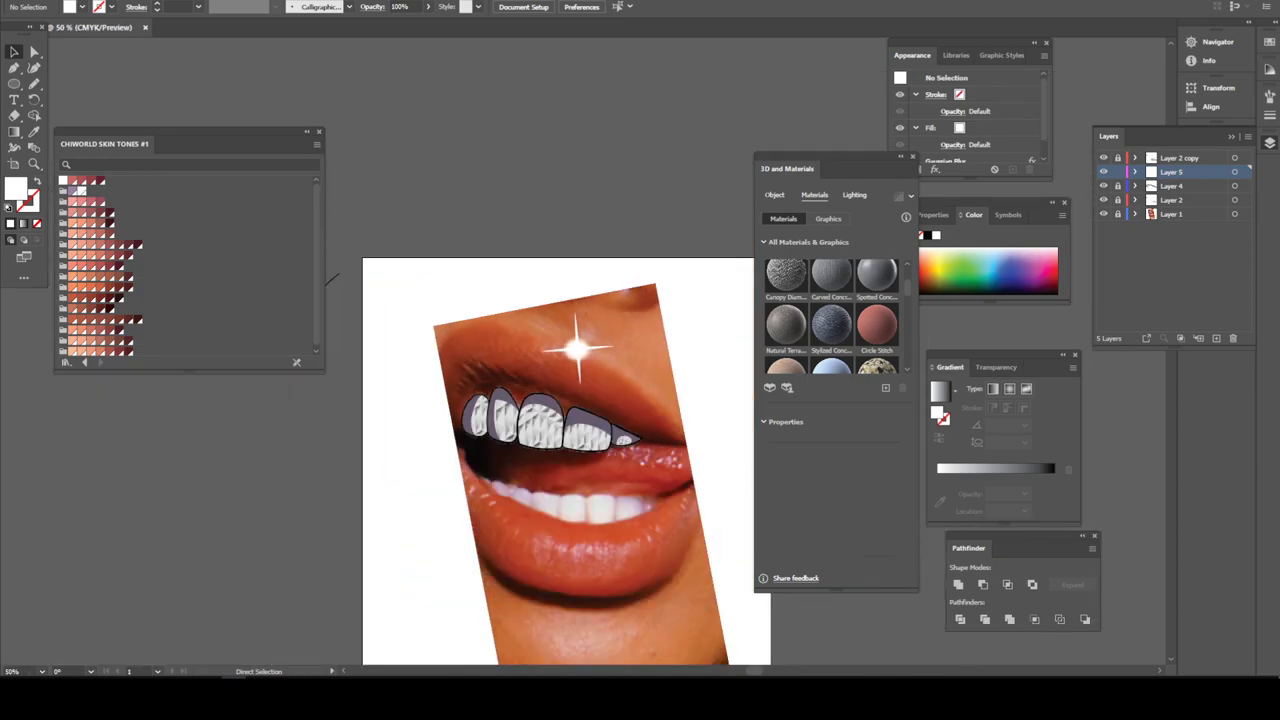
key("ctrl+equal")
key("ctrl+equal")
key("ctrl+equal")
key("ctrl+equal")
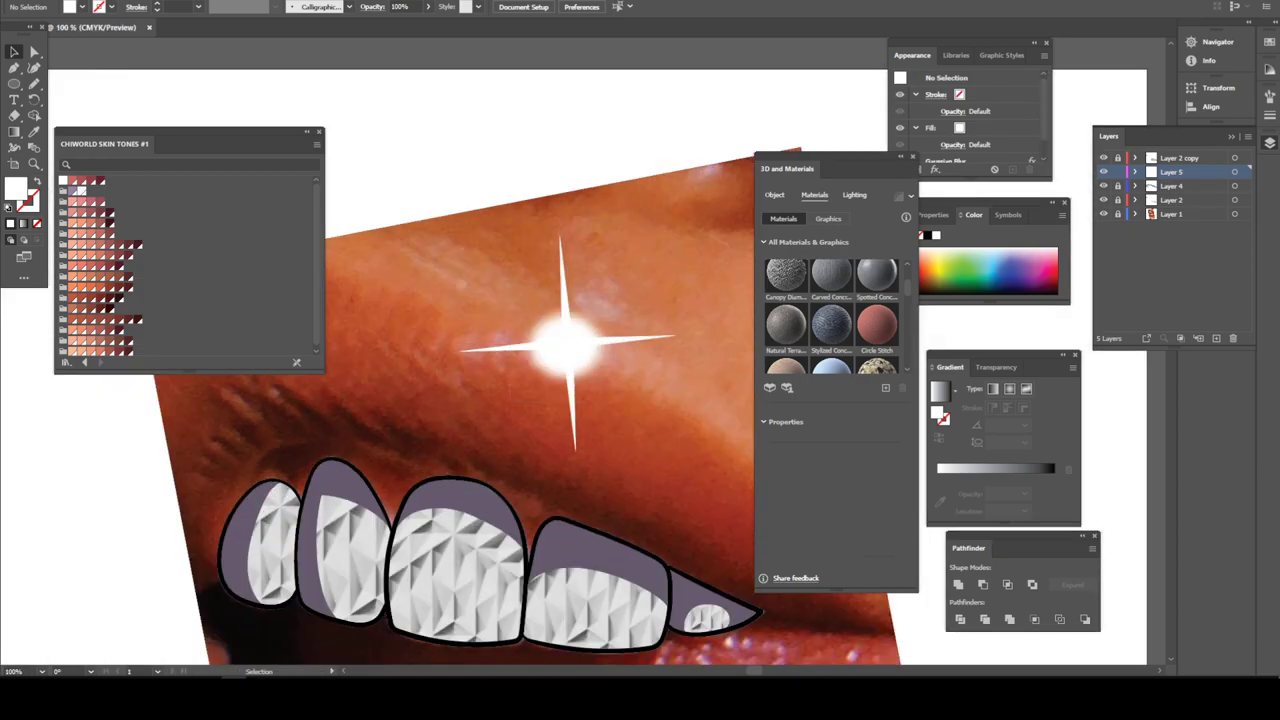
Save the four-pointed star together with its blurred glow as a new symbol
key("ctrl+a")
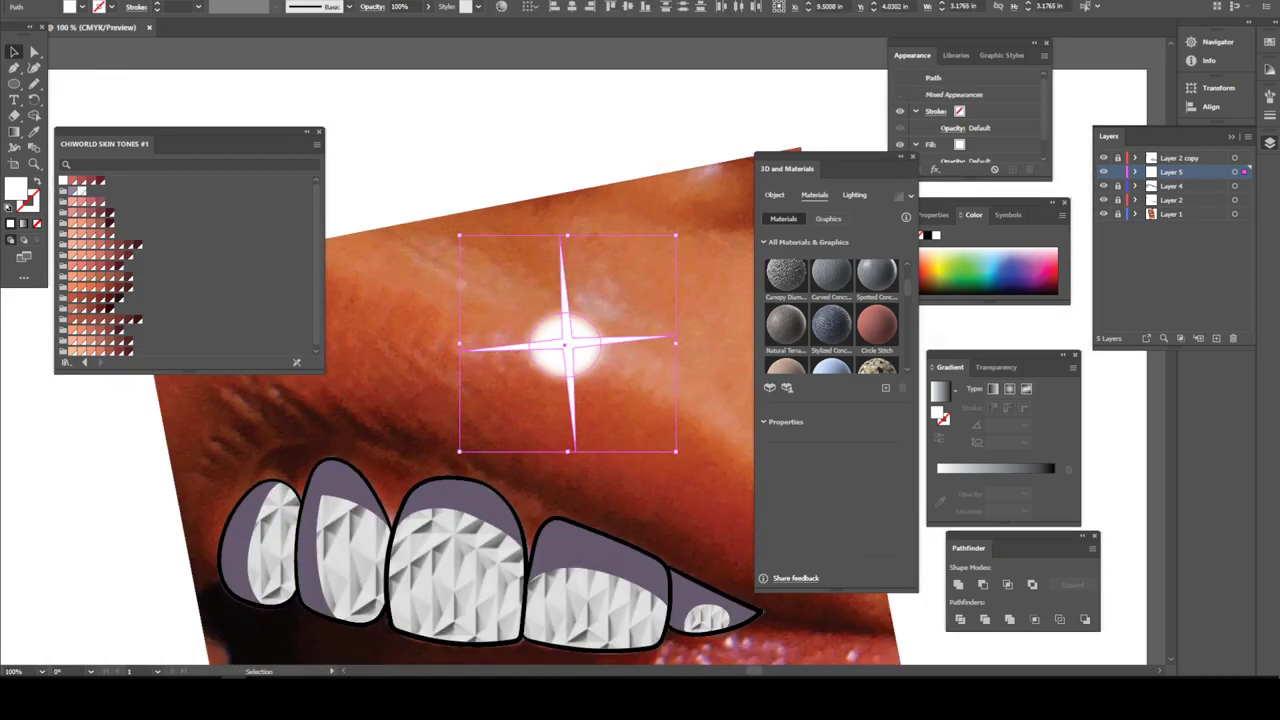
key("alt+w")
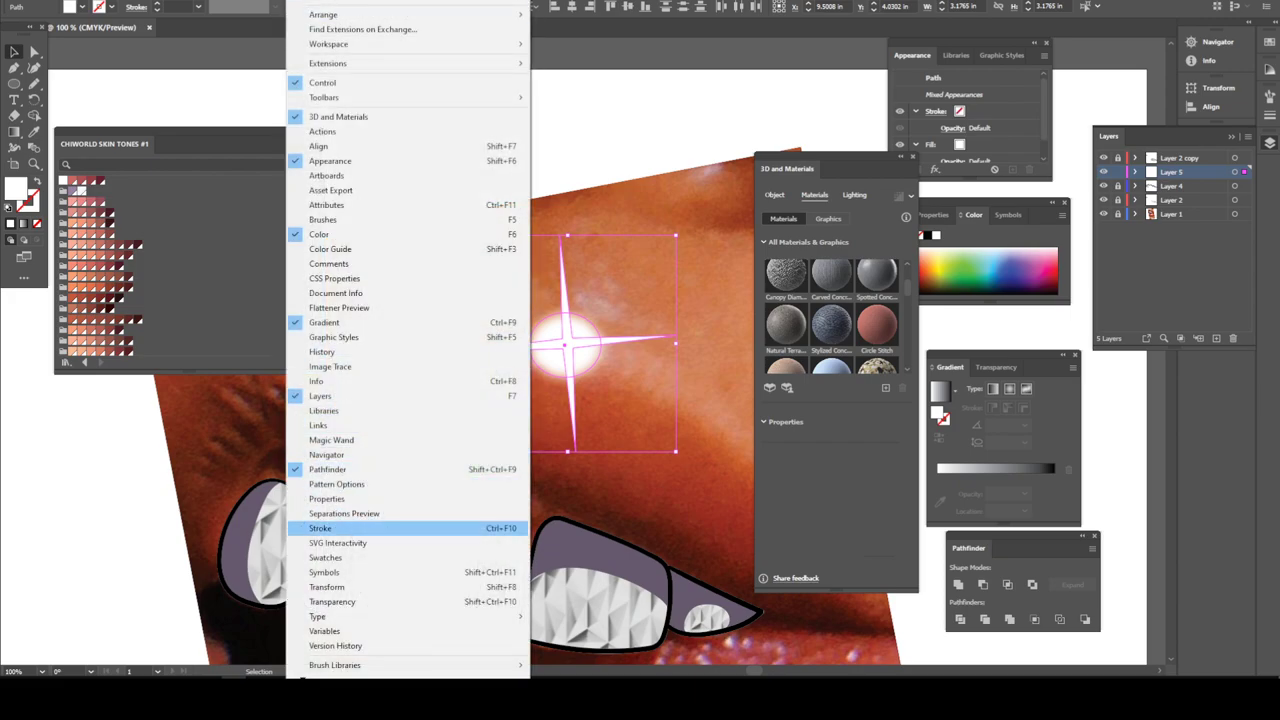
key("Down")
key("Return")
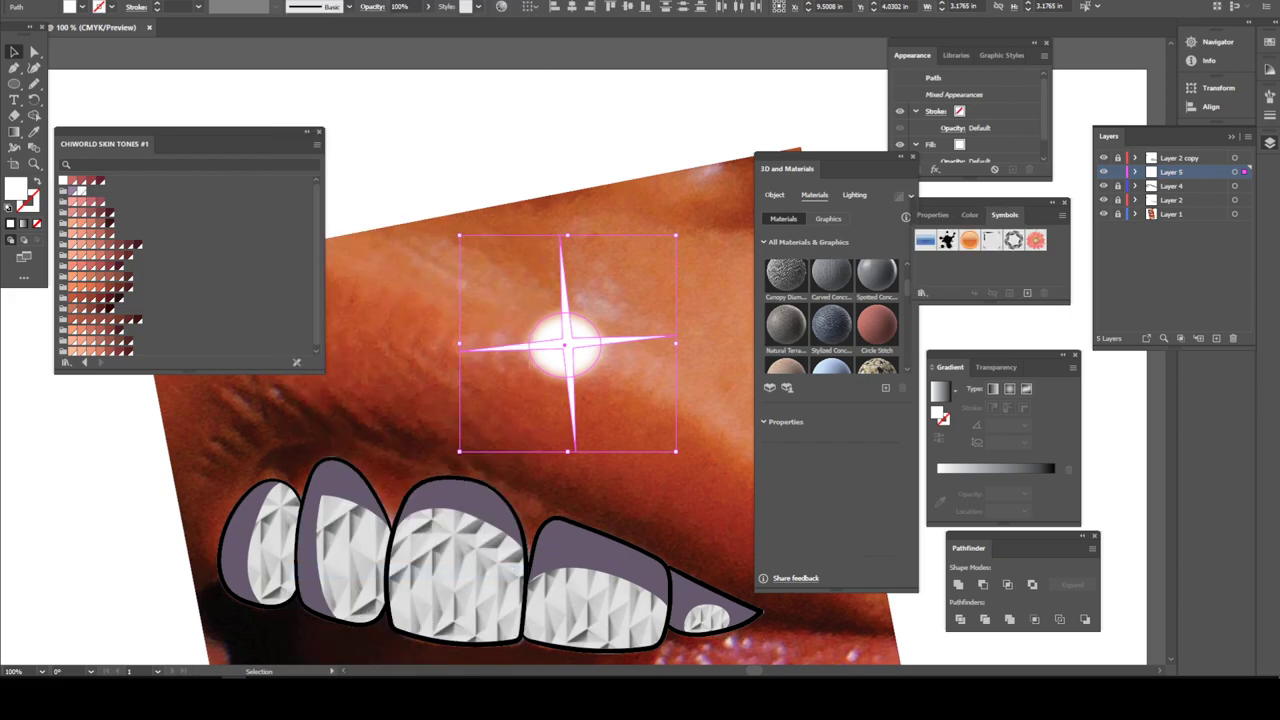
left_click_drag(567, 343, 1062, 292)
left_click(636, 444)
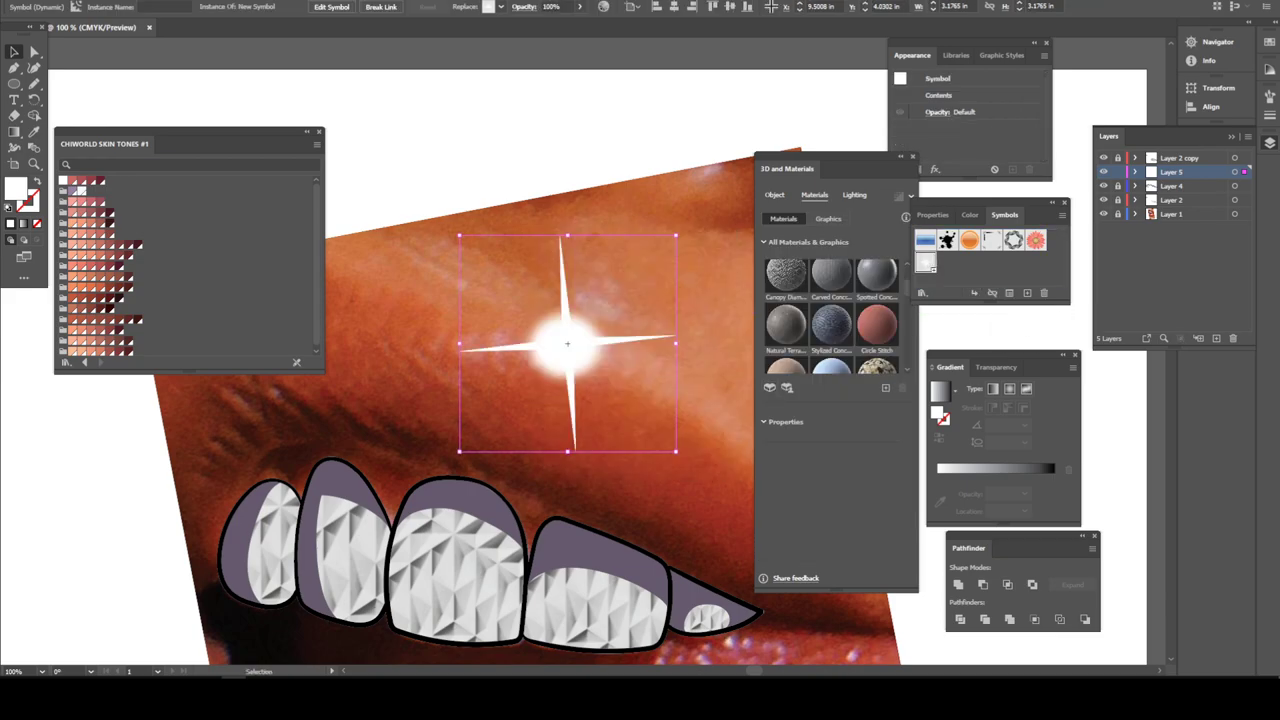
Place an instance of the sparkle symbol on the large middle tooth and delete the original sparkle over the upper lip
left_click_drag(925, 262, 458, 590)
scroll(530, 390, "down", 1)
left_click(566, 313)
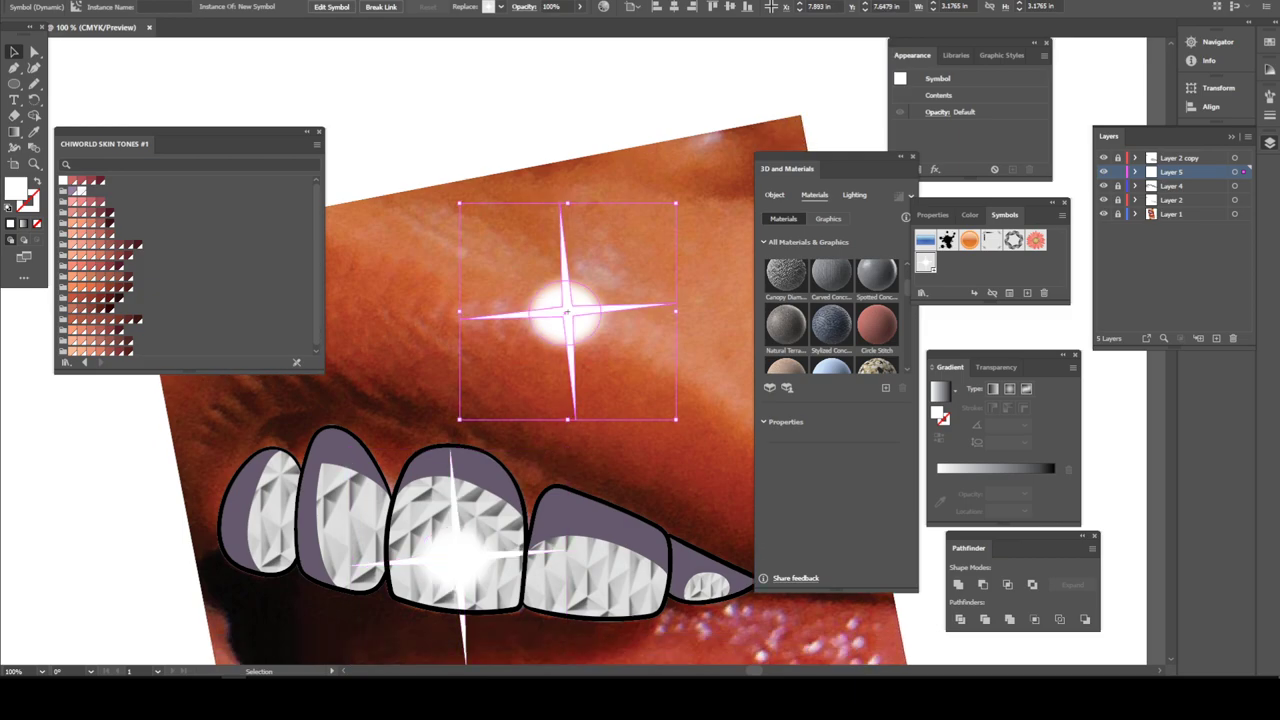
key("Delete")
Try the placed sparkle at about 1.42 by 1.37 in above the teeth, and delete it from the artwork
left_click(458, 558)
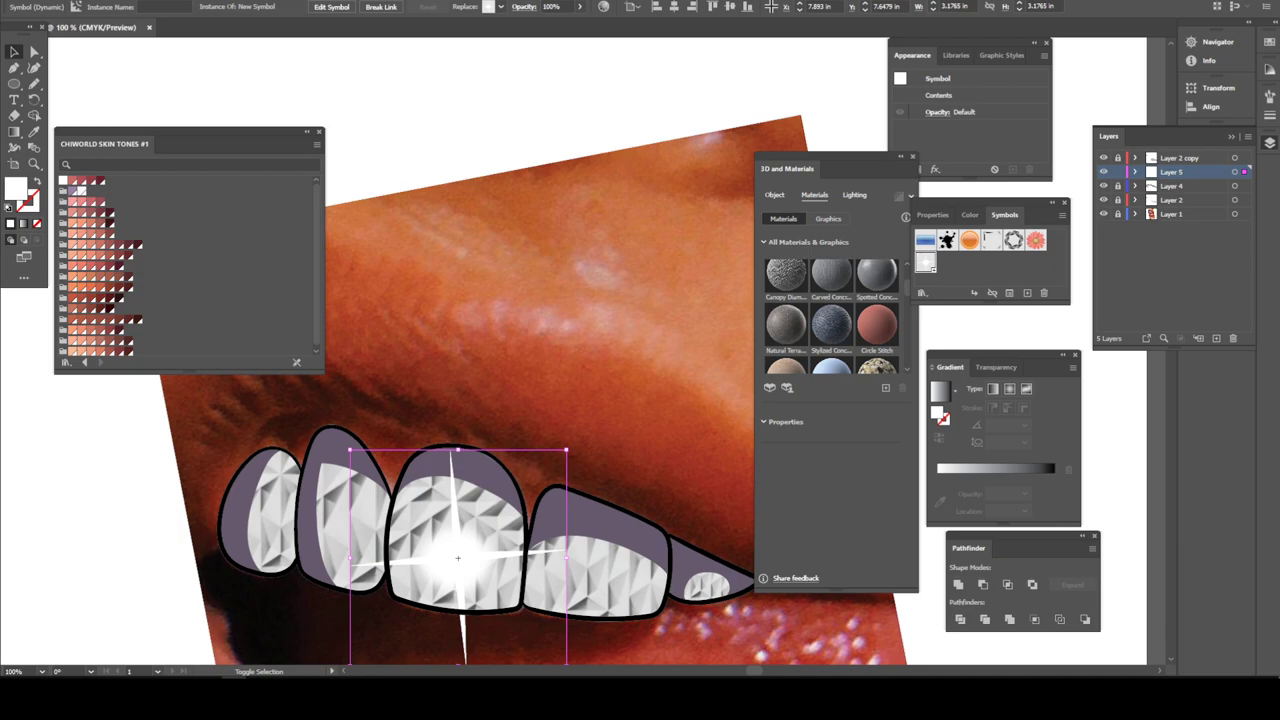
left_click_drag(566, 449, 496, 571)
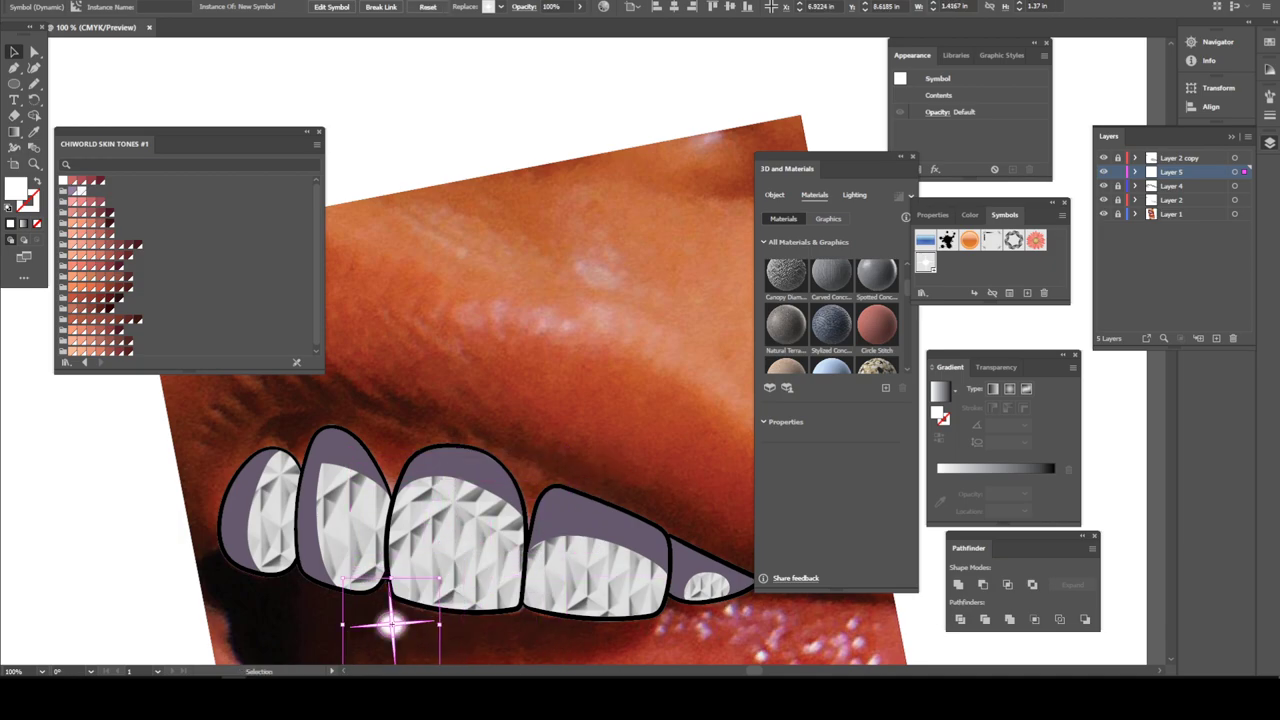
left_click_drag(390, 622, 629, 412)
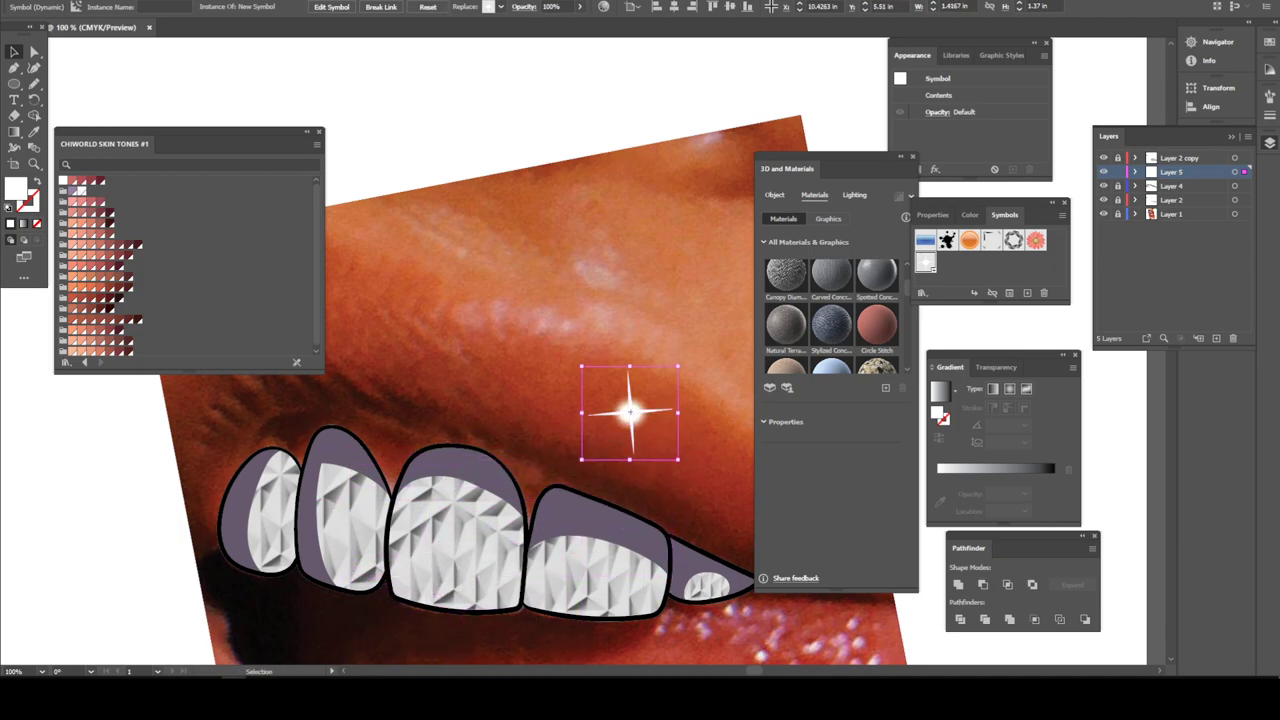
key("Delete")
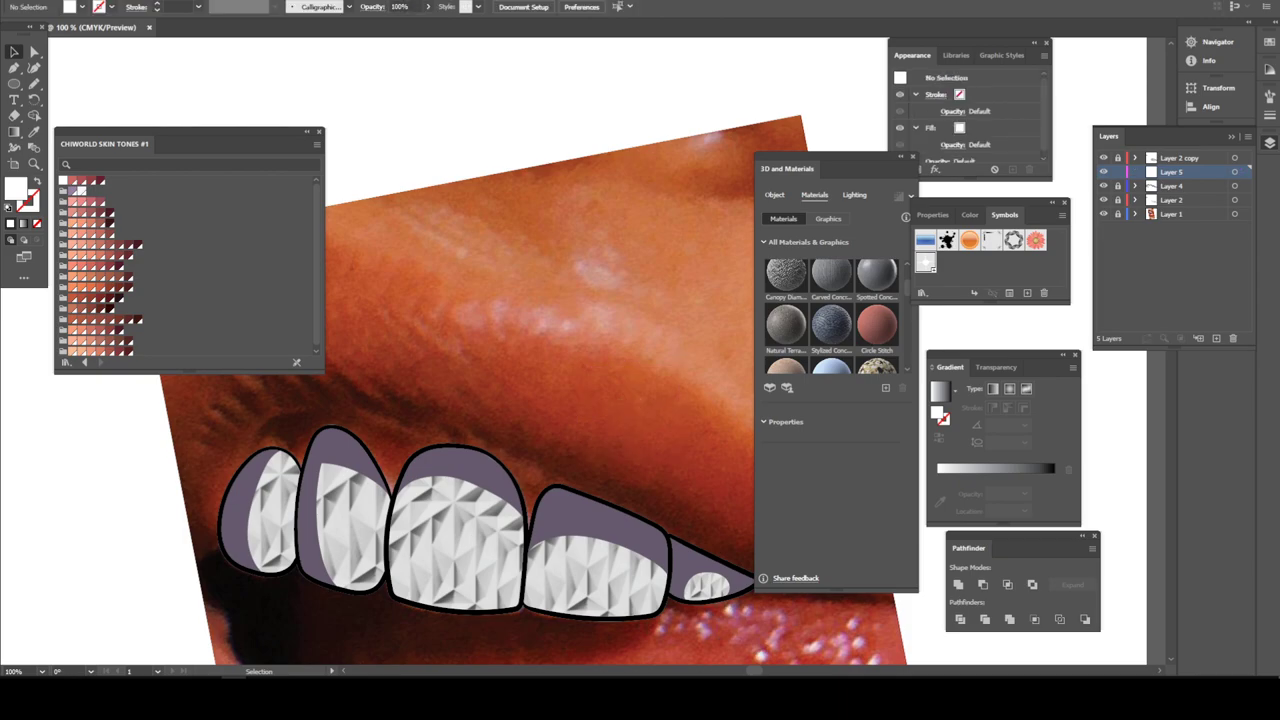
Lock Layer 5 and add a new layer above Layer 2 copy
left_click(1118, 172)
left_click(1180, 158)
left_click(1216, 338)
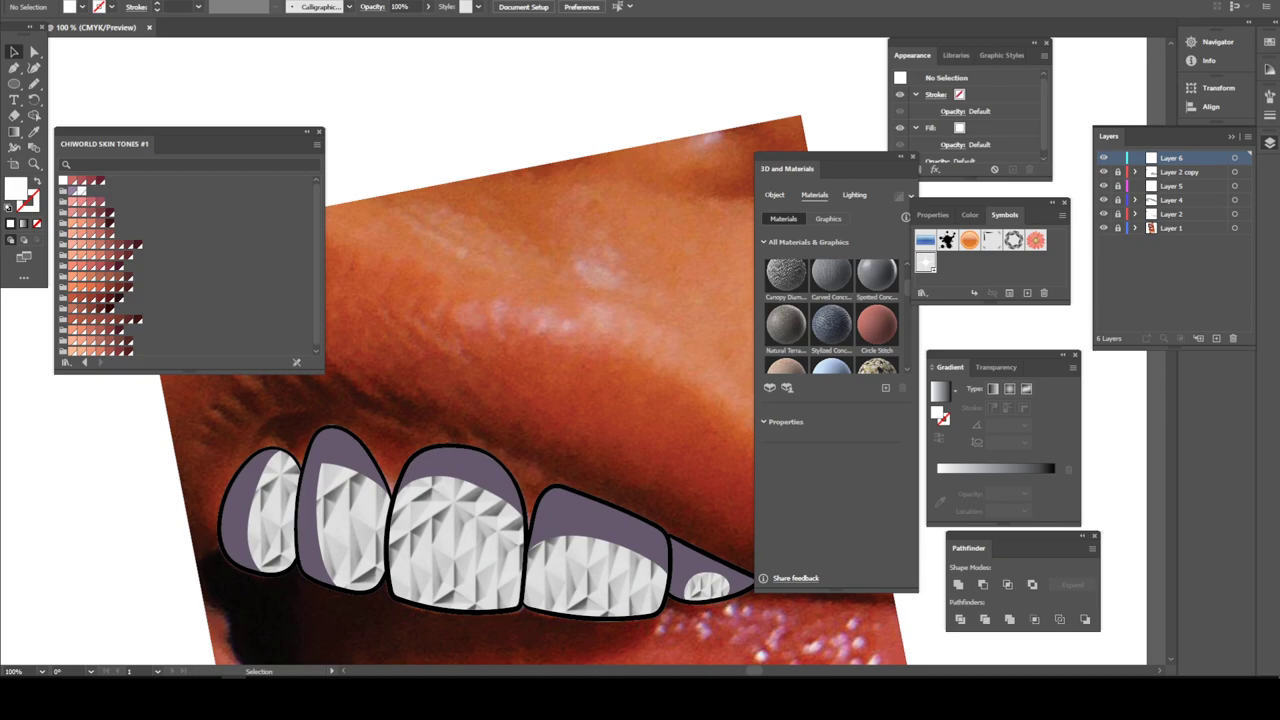
Place the sparkle symbol at about 1.48 by 1.44 in, with copies on the second tooth, two spots of the middle tooth and the fourth tooth
left_click_drag(925, 262, 607, 537)
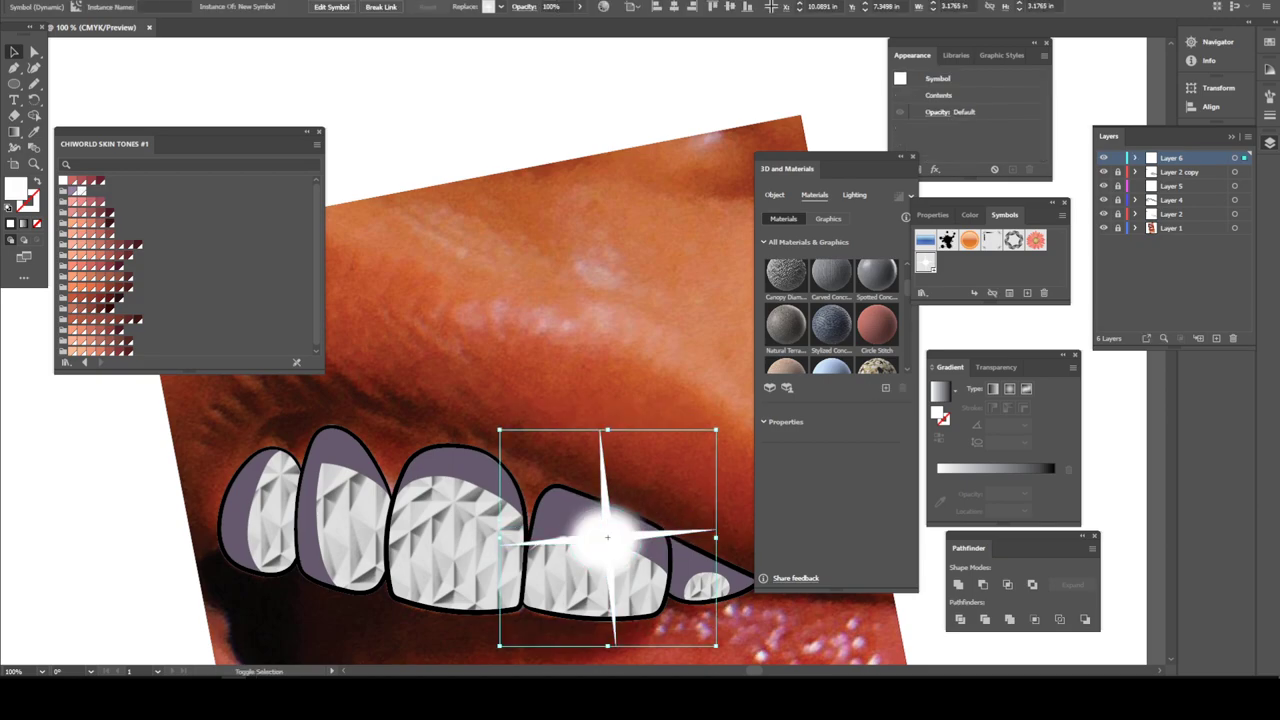
left_click_drag(716, 430, 598, 548)
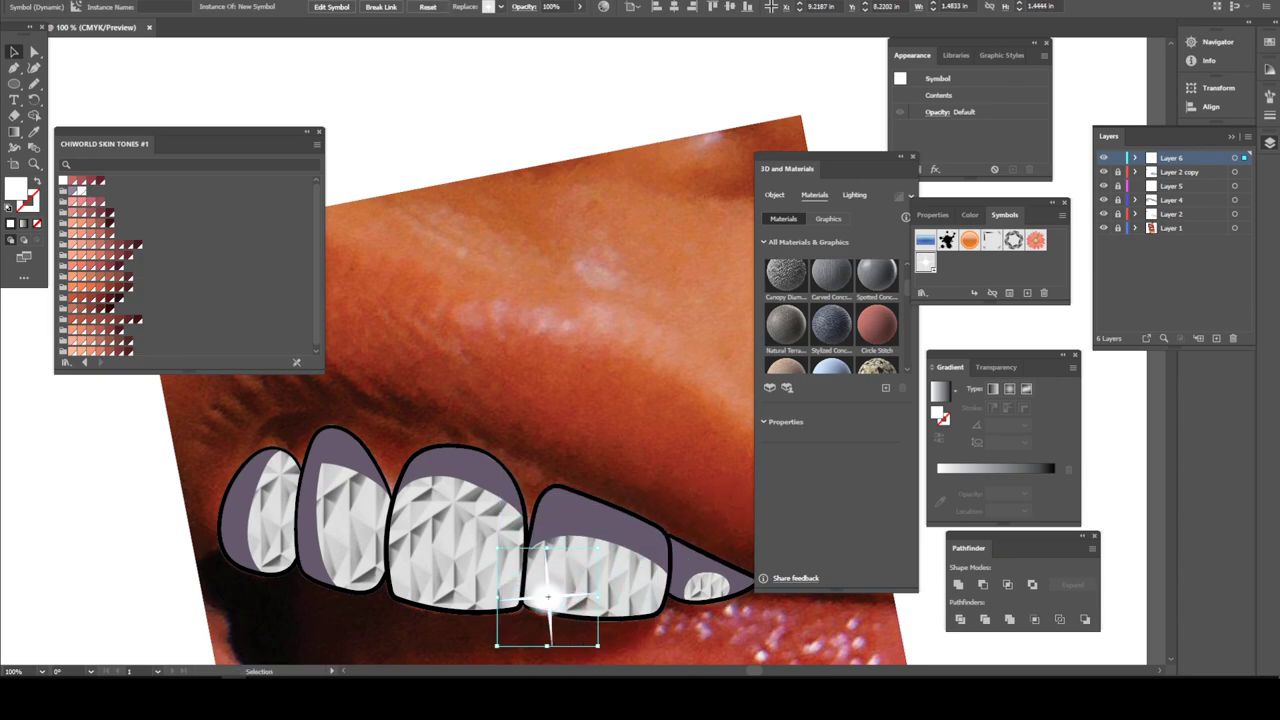
left_click_drag(548, 596, 429, 499)
left_click_drag(432, 500, 344, 511)
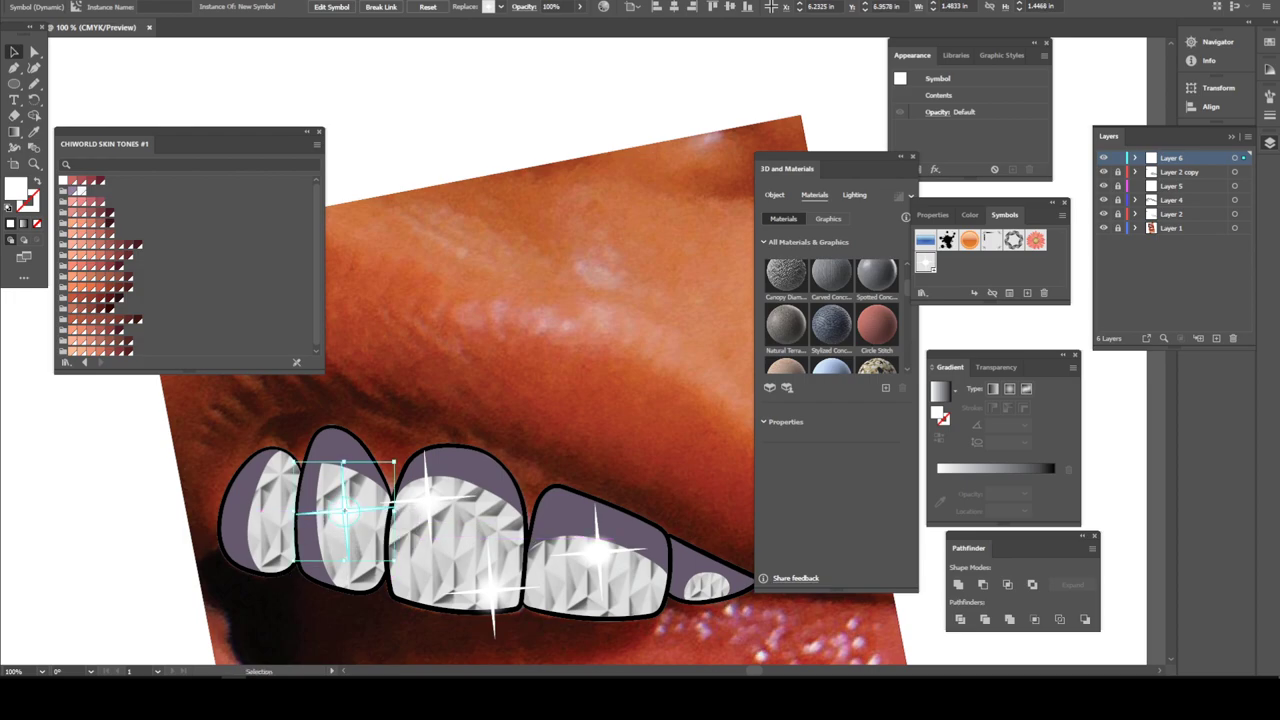
left_click_drag(344, 511, 343, 510)
key("ctrl+shift+a")
Add three more scaled-down sparkles, one at the lower right of the fourth tooth and two on the leftmost tooth
key("ctrl+minus")
key("ctrl+minus")
key("ctrl+minus")
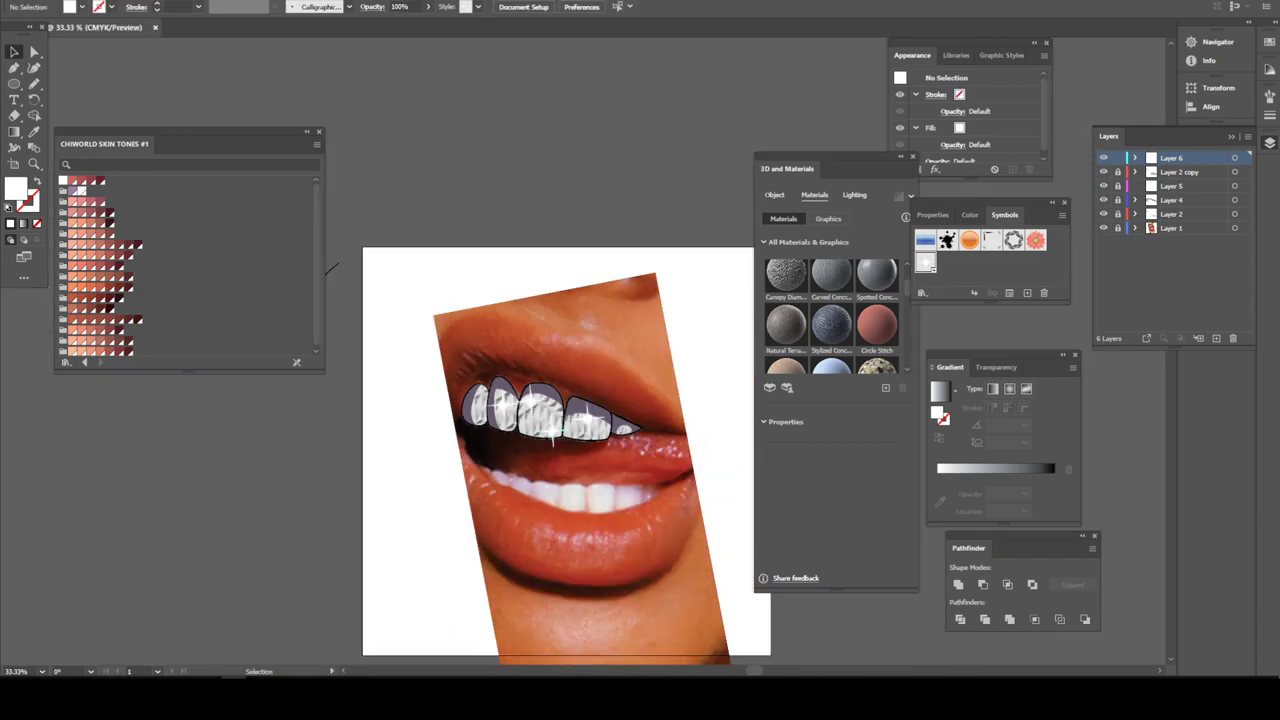
key("ctrl+plus")
key("ctrl+plus")
scroll(550, 412, "down", 1)
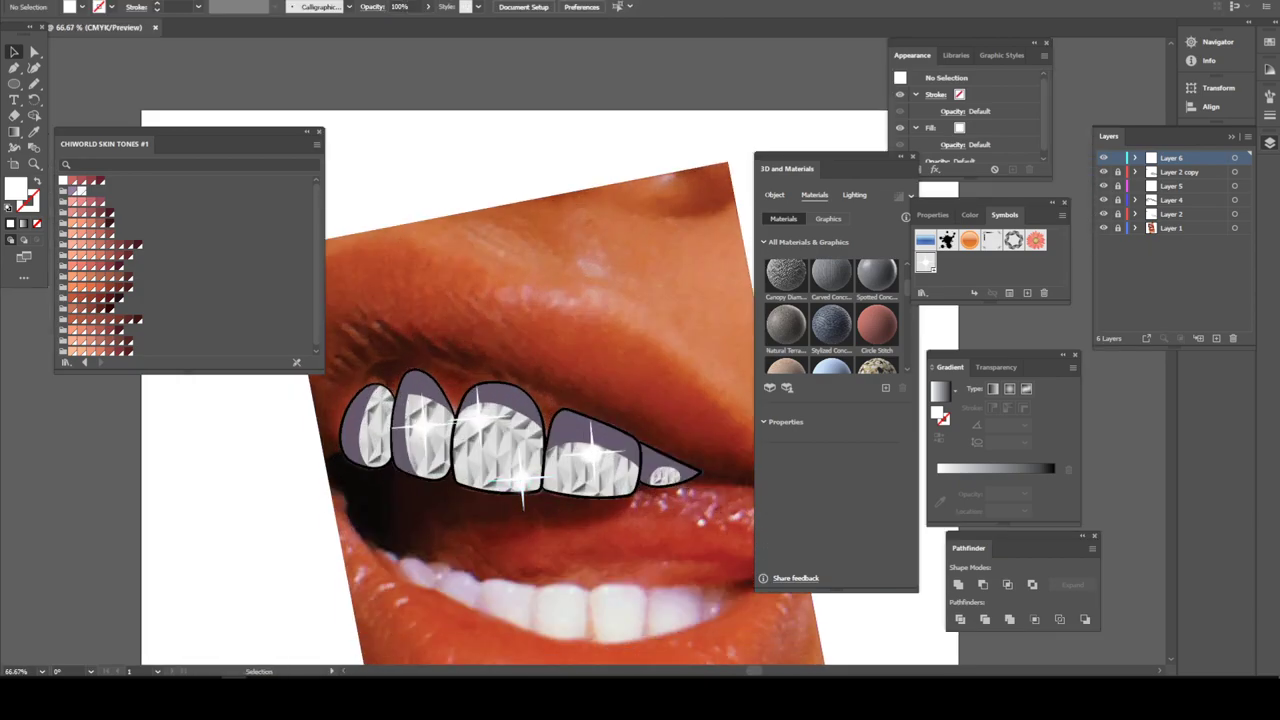
left_click_drag(925, 262, 669, 466)
left_click_drag(704, 397, 654, 446)
left_click_drag(616, 488, 378, 446)
key("ctrl+shift+a")
Examine all the sparkles on the diamond teeth, both at full-artboard view and up close
key("ctrl+minus")
key("ctrl+minus")
key("ctrl+minus")
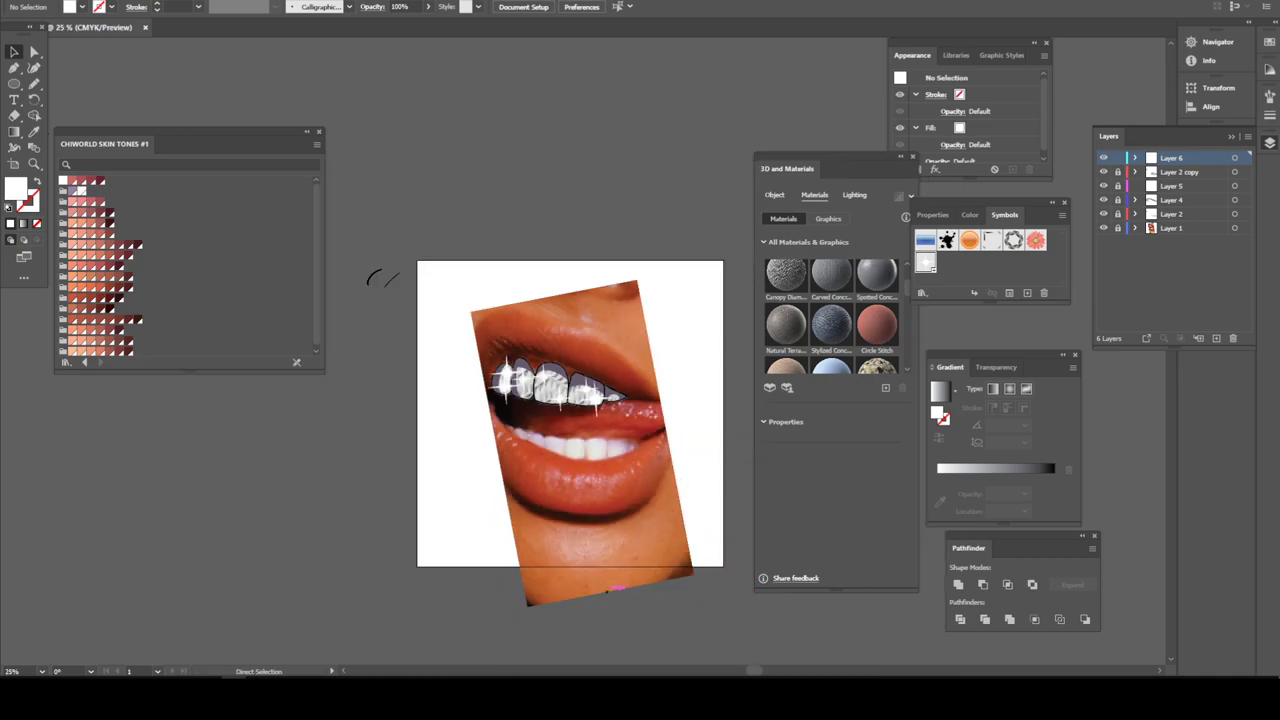
key("ctrl+plus")
key("ctrl+plus")
key("ctrl+plus")
key("ctrl+plus")
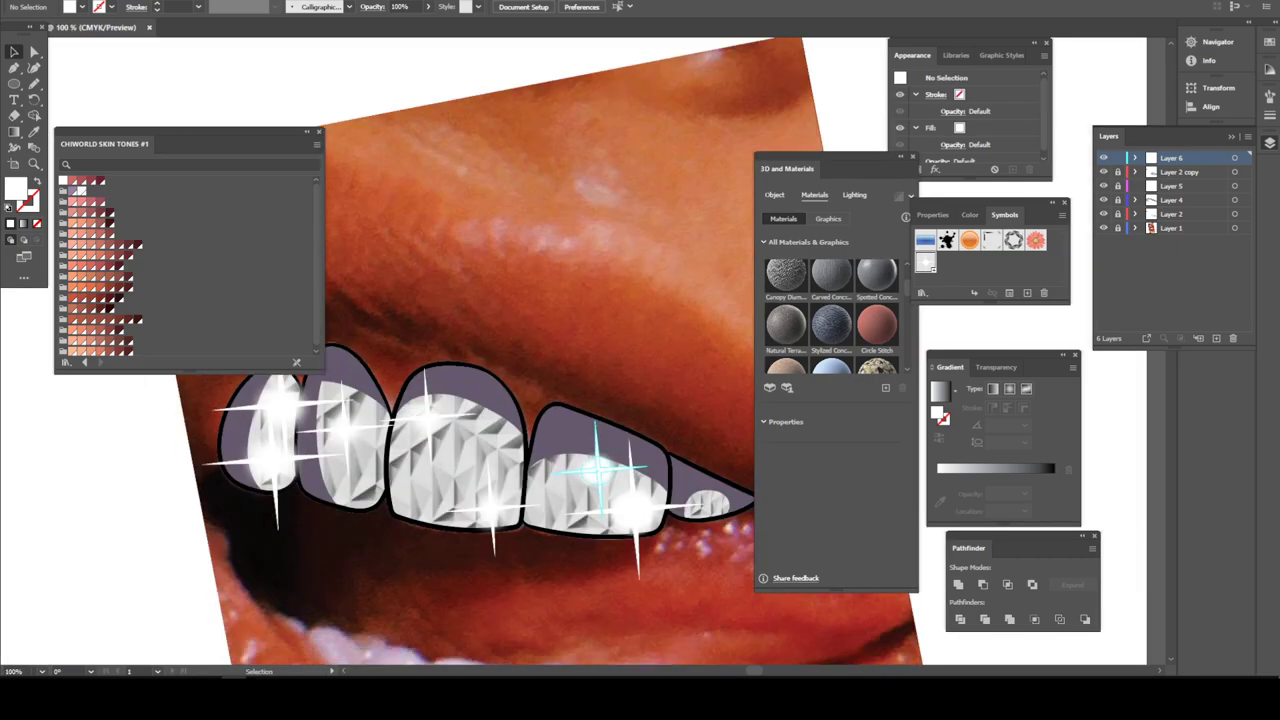
key("ctrl+minus")
scroll(468, 376, "up", 2)
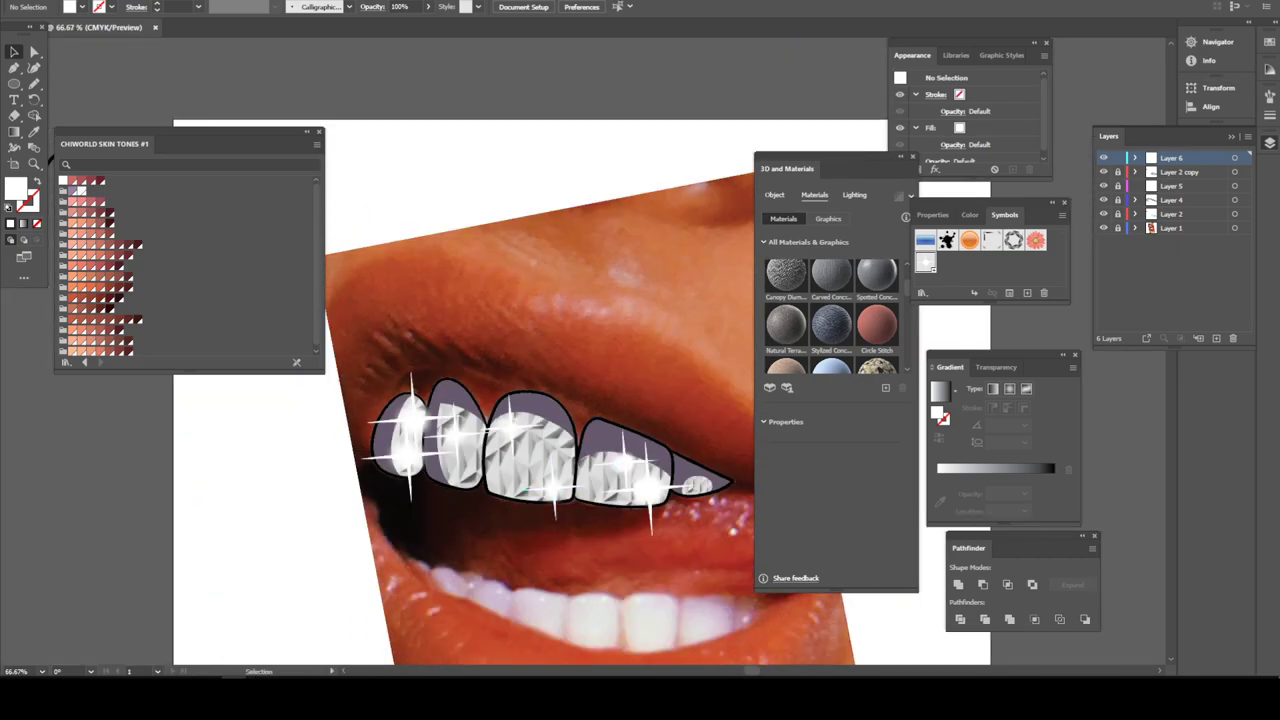
key("ctrl+plus")
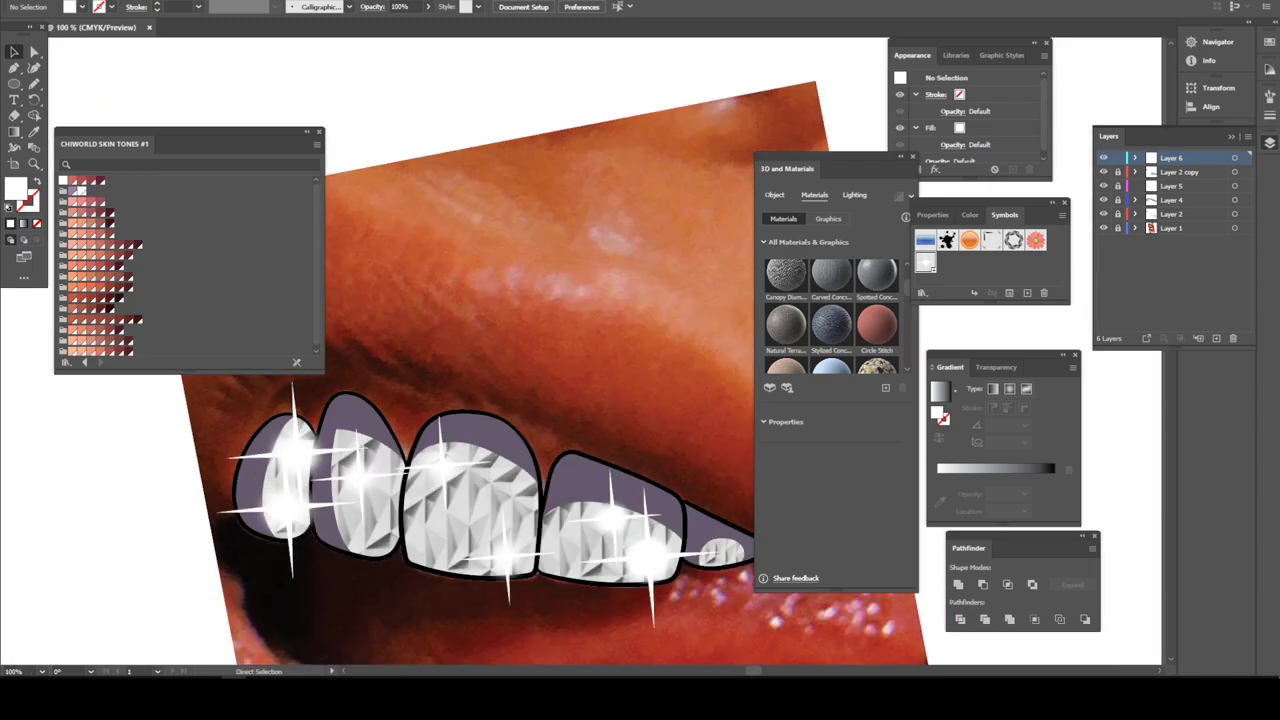
scroll(558, 362, "down", 2)
scroll(540, 365, "up", 2)
scroll(540, 365, "right", 2)
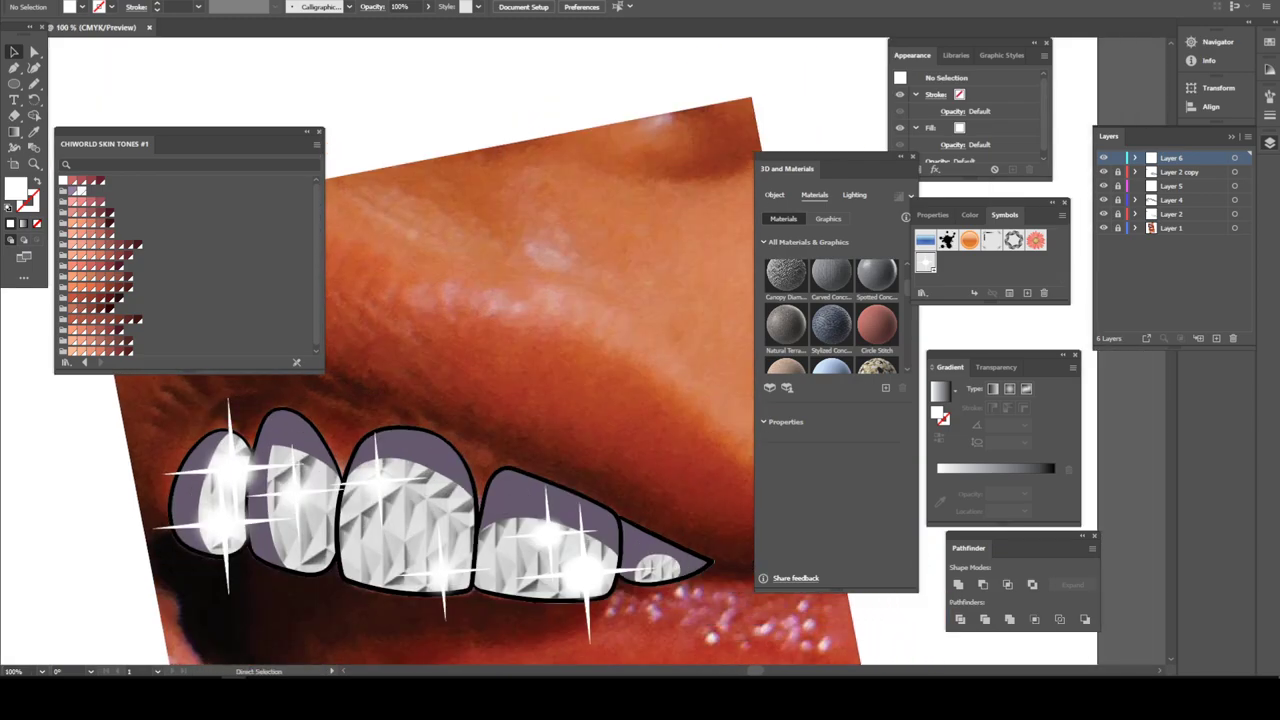